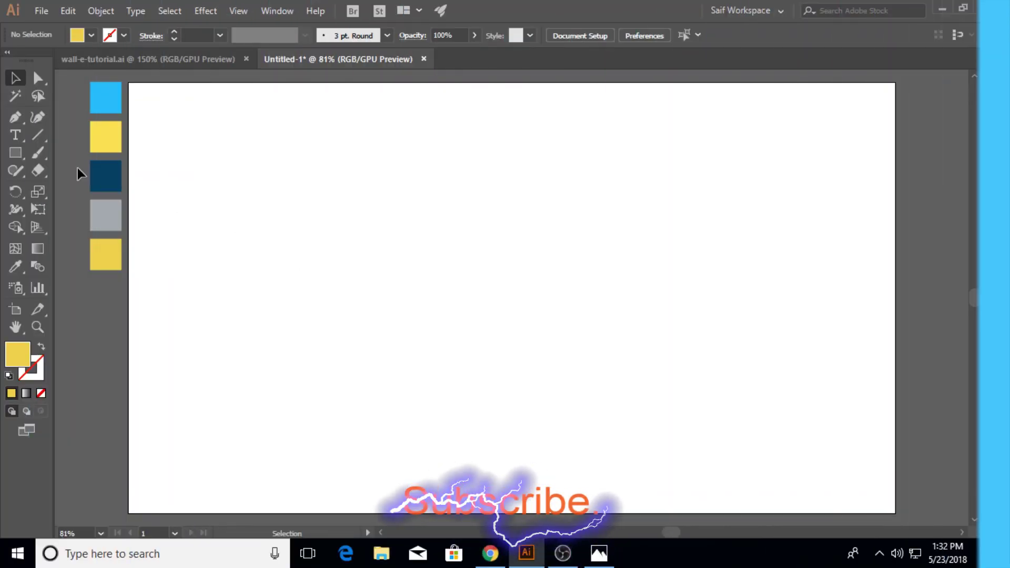
Step: Draw a large yellow ellipse on the artboard as the submarine hull
{"action": "left_click", "coordinate": [16, 153]}
{"action": "left_click", "coordinate": [100, 184]}
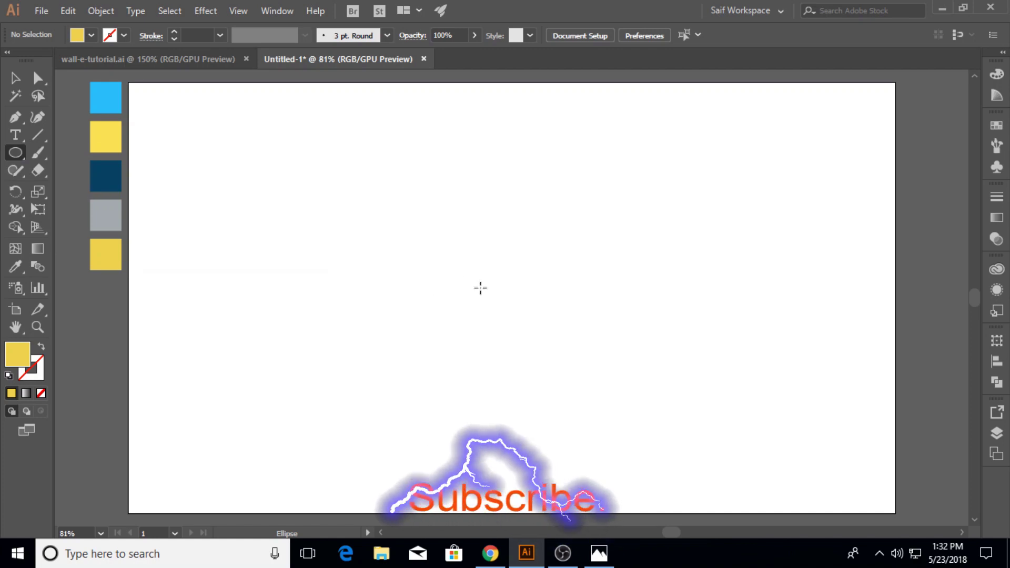
{"action": "mouse_move", "coordinate": [421, 270]}
{"action": "left_mouse_down"}
{"action": "mouse_move", "coordinate": [761, 430]}
{"action": "mouse_move", "coordinate": [752, 448]}
{"action": "left_mouse_up"}
{"action": "key", "text": "v"}
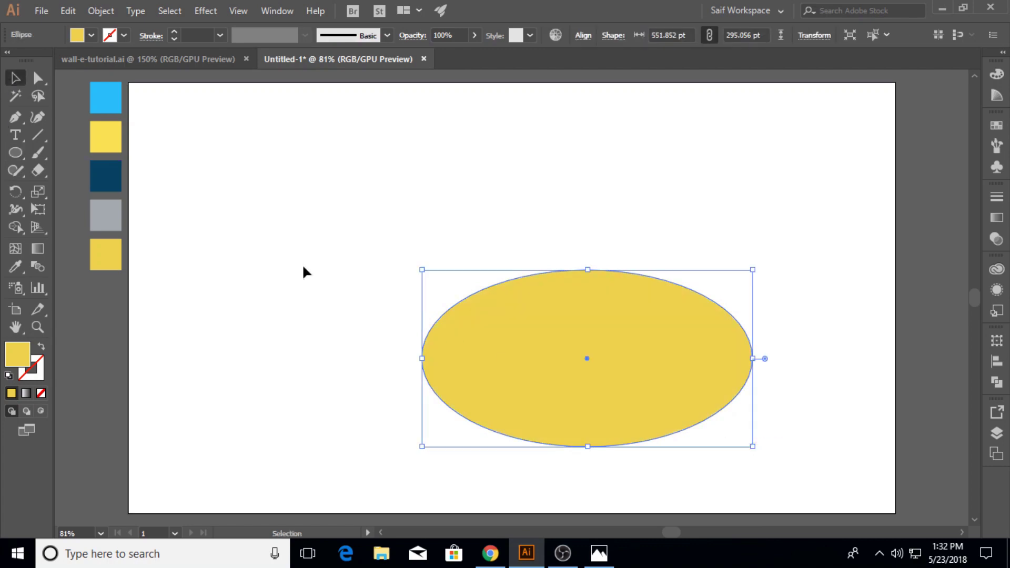
Step: Make the ellipse's left anchor a corner and pull it left into a pointed teardrop tip
{"action": "left_click", "coordinate": [38, 85]}
{"action": "left_click_drag", "start_coordinate": [327, 252], "coordinate": [450, 416]}
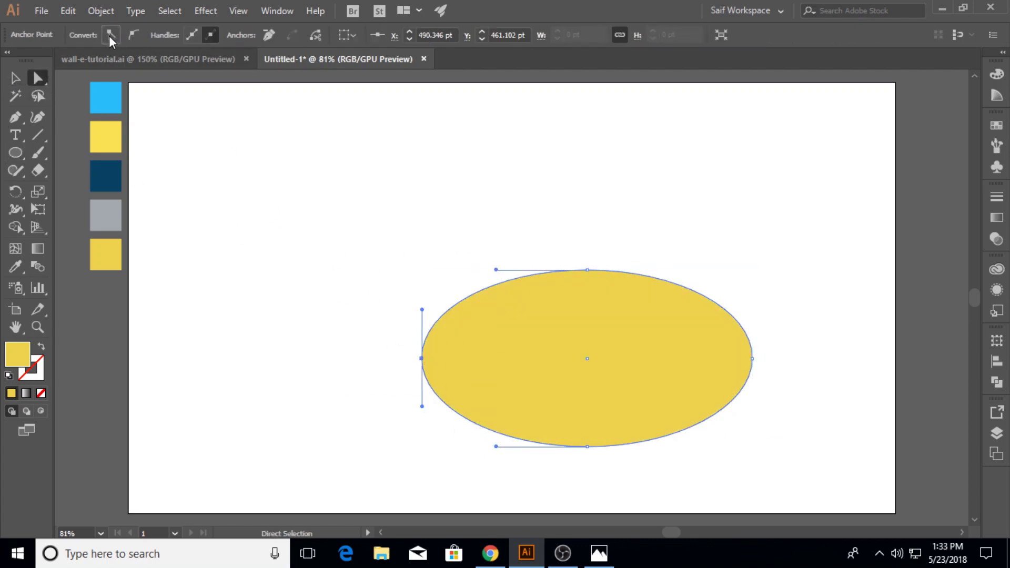
{"action": "left_click", "coordinate": [110, 36]}
{"action": "left_click_drag", "start_coordinate": [421, 359], "coordinate": [329, 359]}
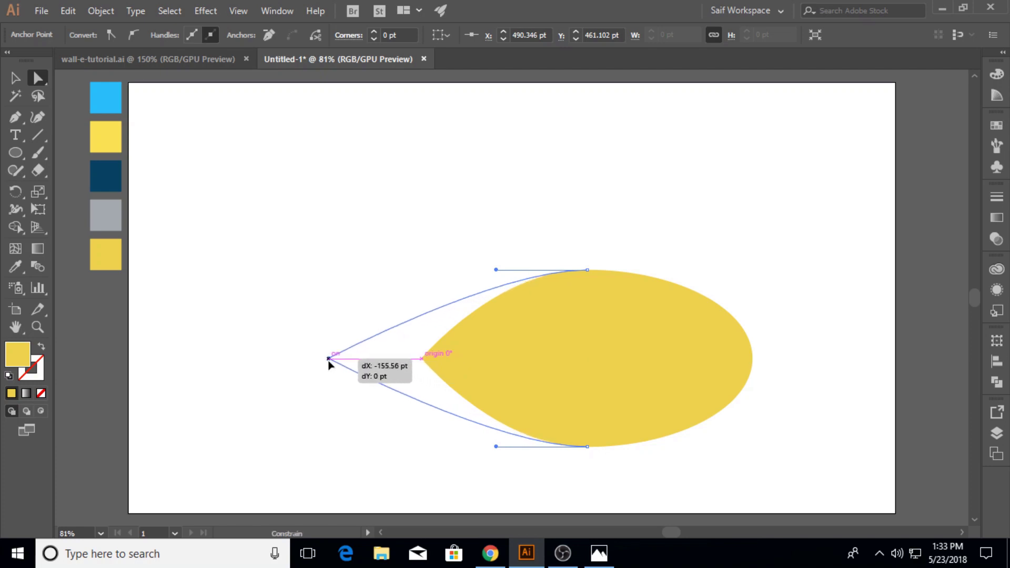
{"action": "left_click_drag", "start_coordinate": [329, 360], "coordinate": [329, 359]}
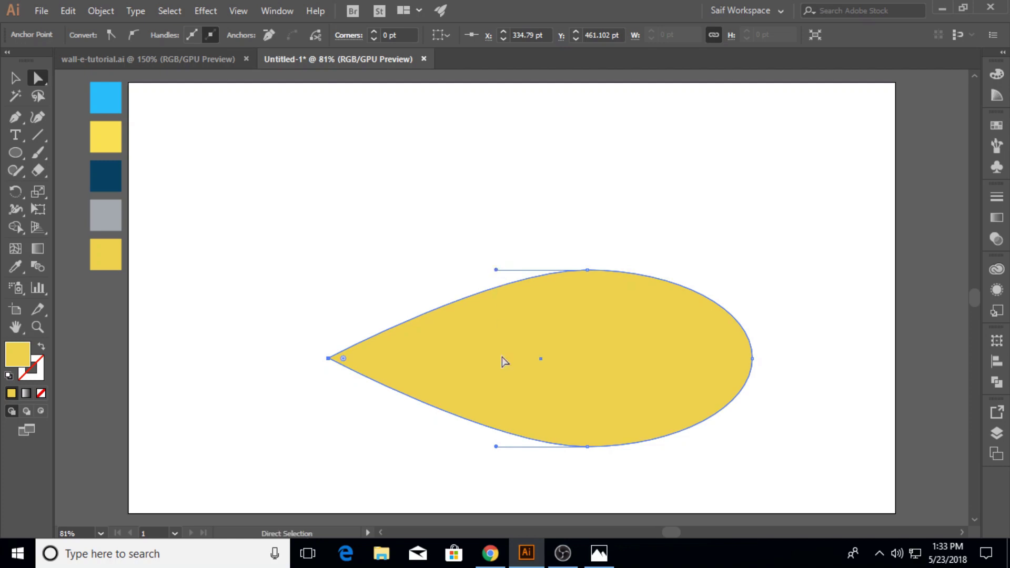
{"action": "left_click_drag", "start_coordinate": [497, 447], "coordinate": [454, 447]}
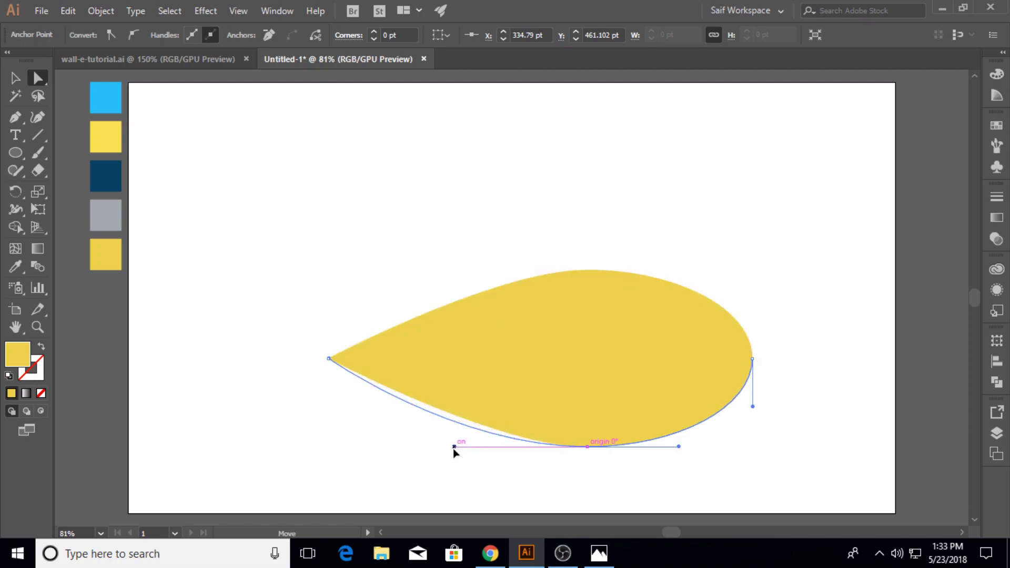
{"action": "left_click", "coordinate": [488, 287]}
{"action": "left_click_drag", "start_coordinate": [496, 271], "coordinate": [451, 270]}
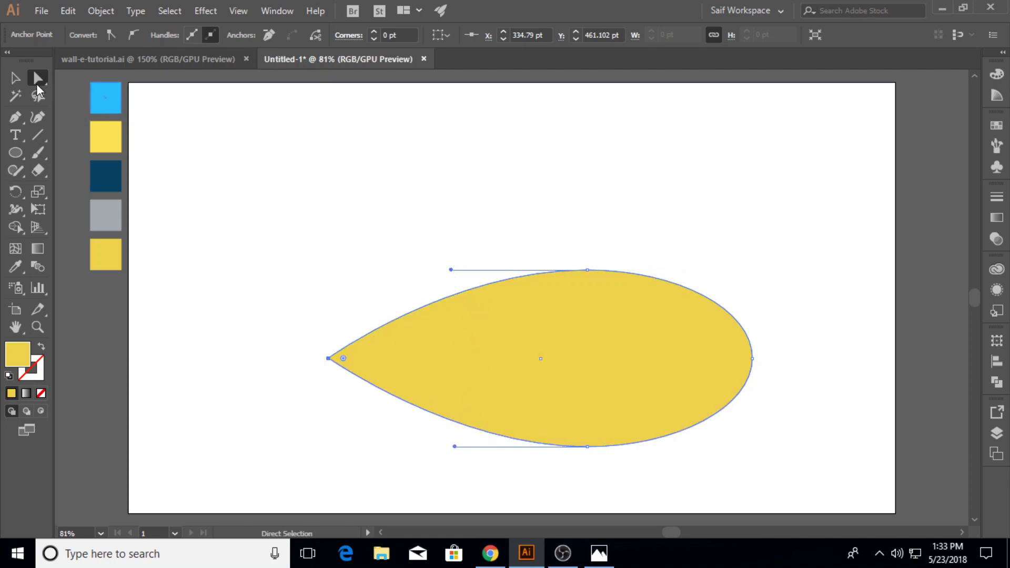
{"action": "left_click", "coordinate": [15, 78]}
{"action": "left_click", "coordinate": [360, 199]}
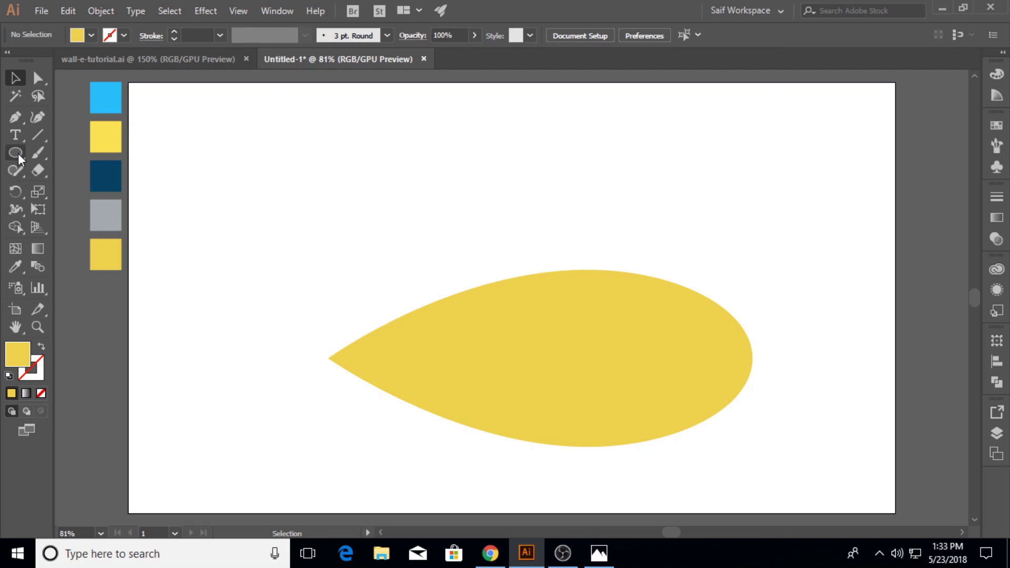
Step: Draw a circle and centre it, scaled up evenly, on the hull's left tip
{"action": "left_click_drag", "start_coordinate": [18, 153], "coordinate": [56, 184]}
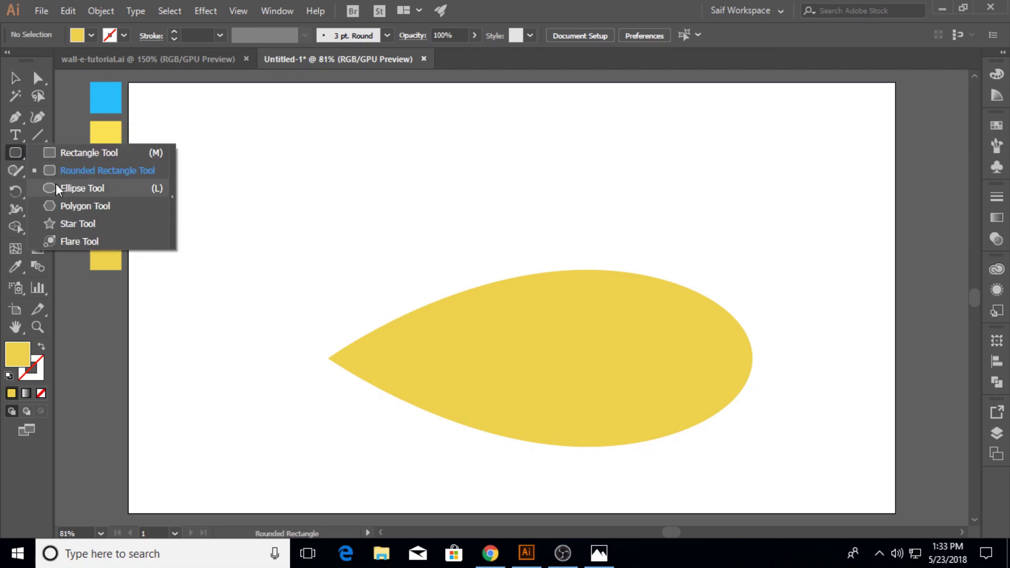
{"action": "left_click_drag", "start_coordinate": [227, 168], "coordinate": [394, 333]}
{"action": "left_click", "coordinate": [15, 78]}
{"action": "mouse_move", "coordinate": [321, 282]}
{"action": "left_mouse_down"}
{"action": "mouse_move", "coordinate": [374, 389]}
{"action": "mouse_move", "coordinate": [336, 377]}
{"action": "mouse_move", "coordinate": [337, 391]}
{"action": "left_mouse_up"}
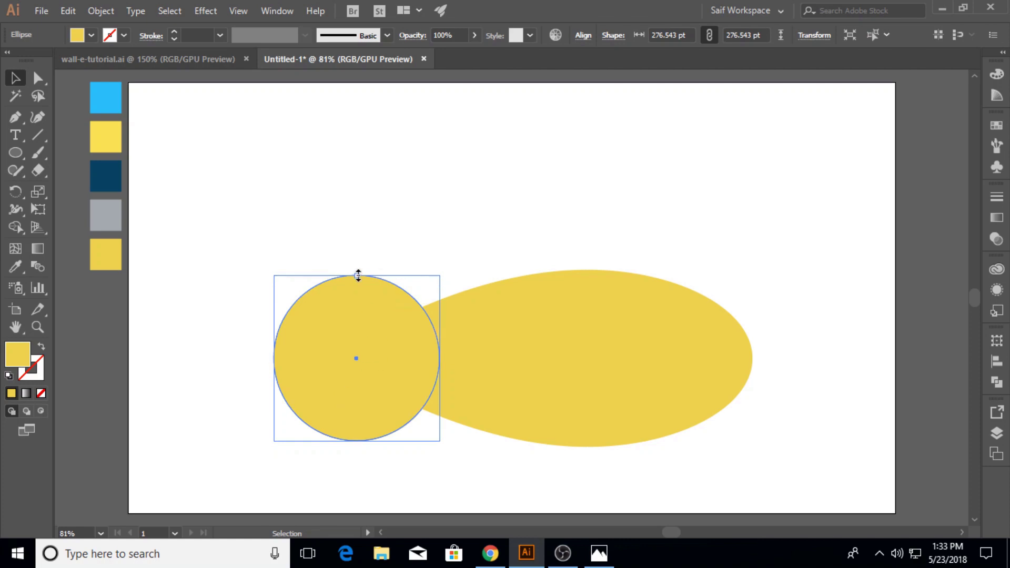
{"action": "left_click_drag", "start_coordinate": [357, 275], "coordinate": [358, 246]}
{"action": "key", "text": "alt"}
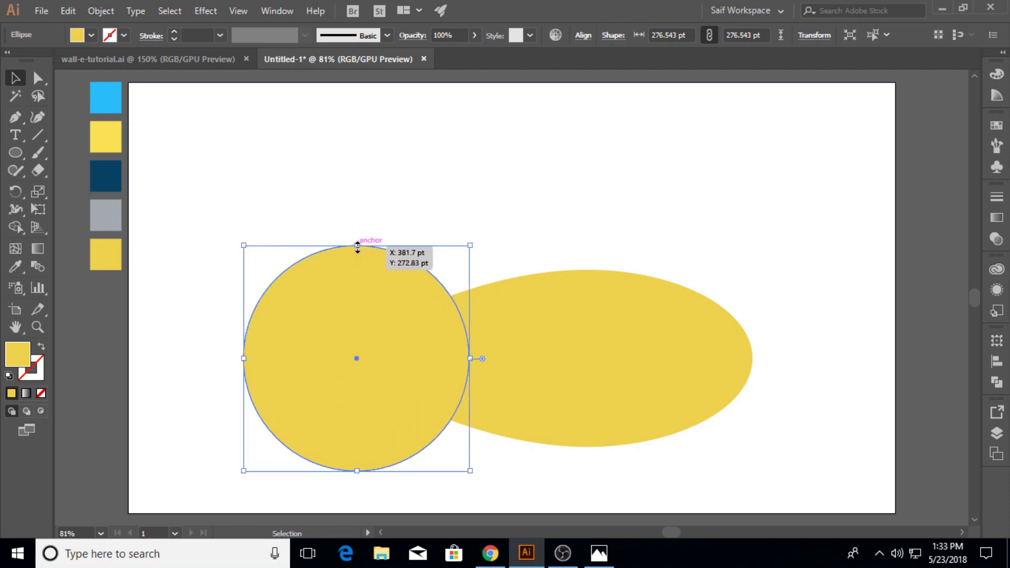
Step: Split the circle in half with a vertical line using Pathfinder Divide
{"action": "key", "text": "backslash"}
{"action": "left_click_drag", "start_coordinate": [358, 195], "coordinate": [357, 494]}
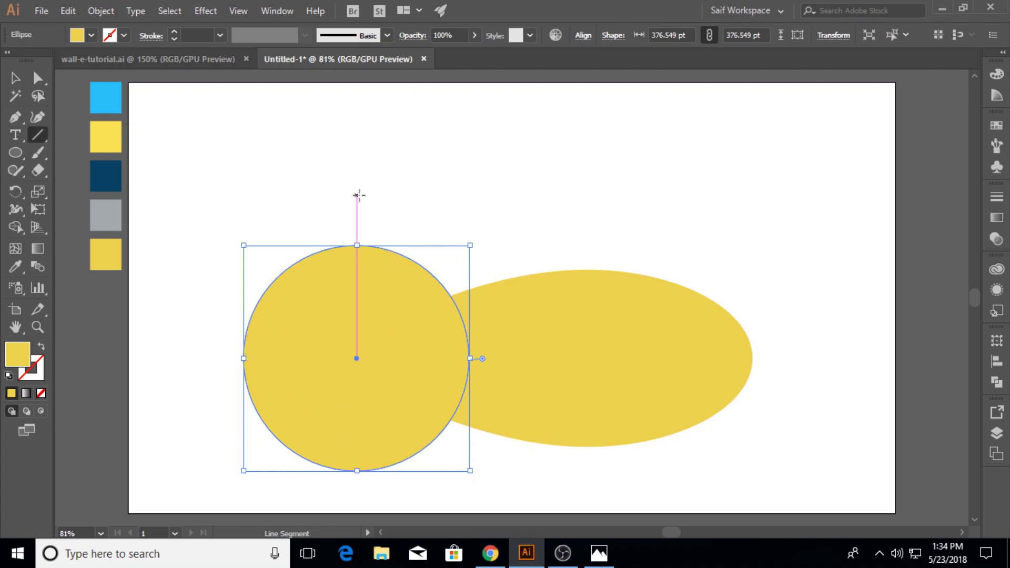
{"action": "key", "text": "v"}
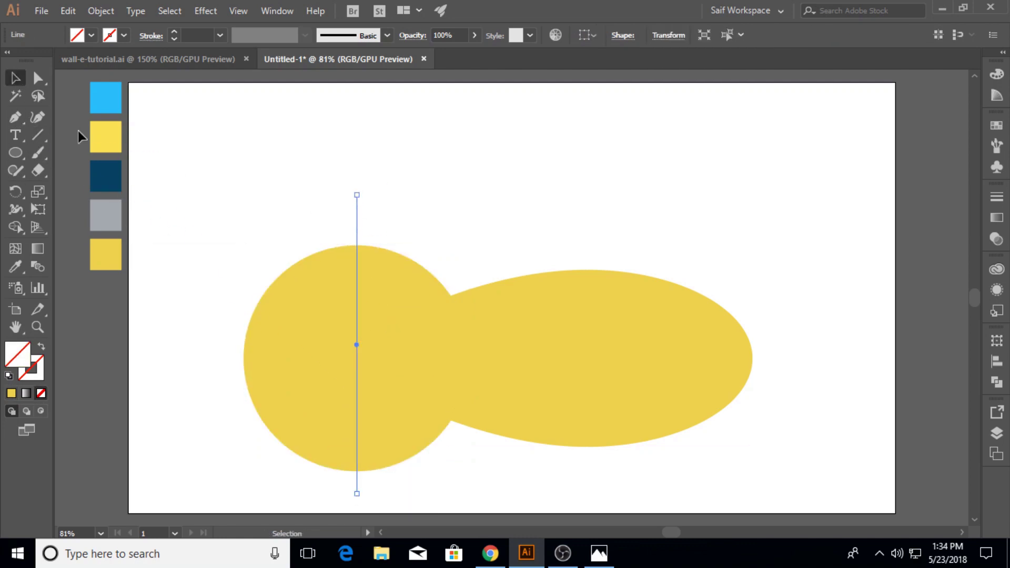
{"action": "left_click", "coordinate": [305, 295], "text": "shift"}
{"action": "left_click", "coordinate": [999, 384]}
{"action": "left_click", "coordinate": [826, 408]}
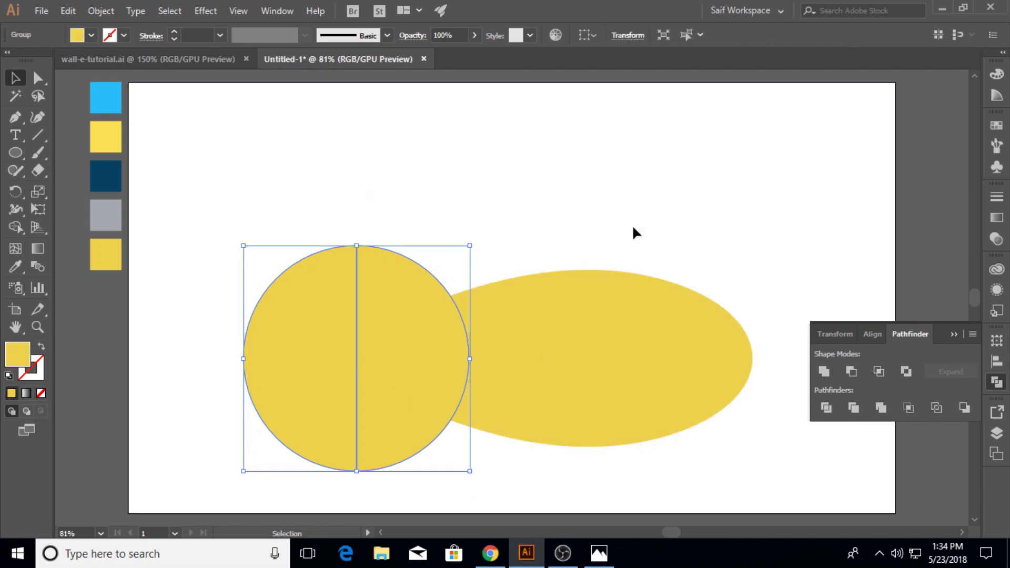
{"action": "left_click", "coordinate": [633, 225]}
Step: Ungroup the divided circle and delete its left half, leaving a half-circle tail fin
{"action": "right_click", "coordinate": [317, 326]}
{"action": "left_click", "coordinate": [361, 215]}
{"action": "left_click", "coordinate": [360, 352]}
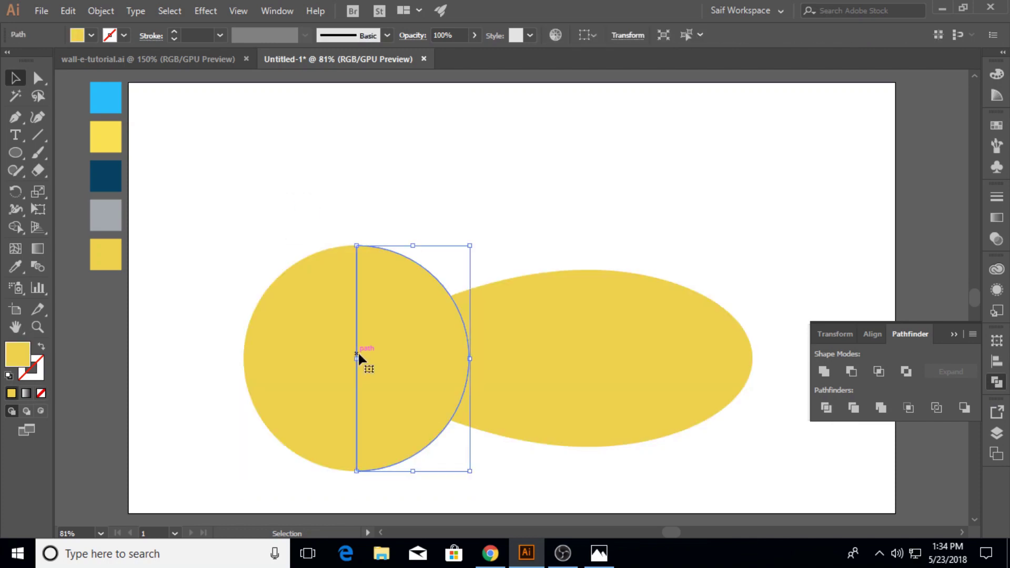
{"action": "left_click", "coordinate": [306, 353]}
{"action": "key", "text": "Delete"}
{"action": "left_click", "coordinate": [910, 335]}
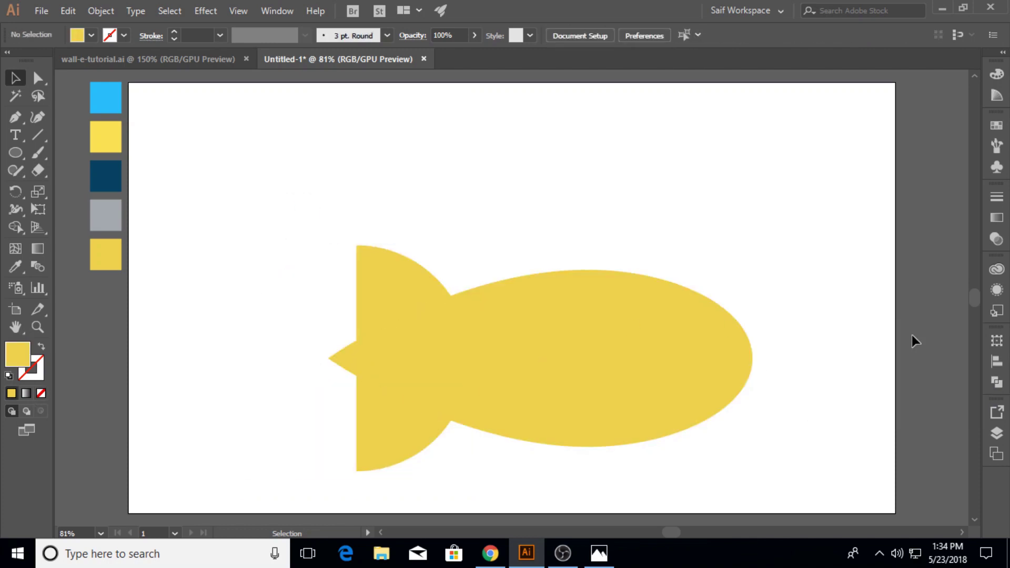
Step: Move the submarine shapes up and slightly left, undoing a trial tail fin resize
{"action": "left_click_drag", "start_coordinate": [326, 224], "coordinate": [759, 458]}
{"action": "left_click_drag", "start_coordinate": [638, 410], "coordinate": [624, 348]}
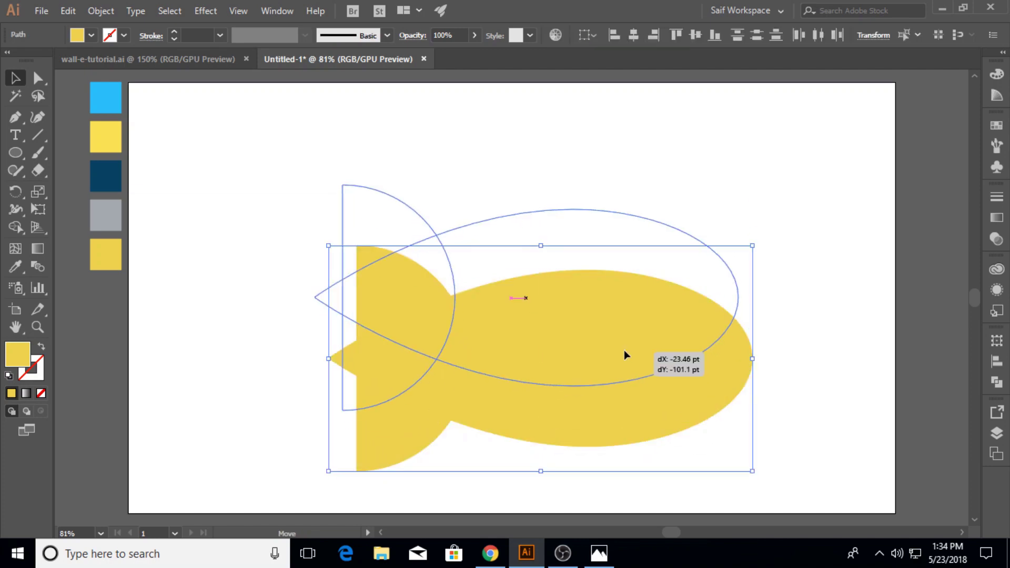
{"action": "key", "text": "ctrl+shift+a"}
{"action": "left_click", "coordinate": [367, 225]}
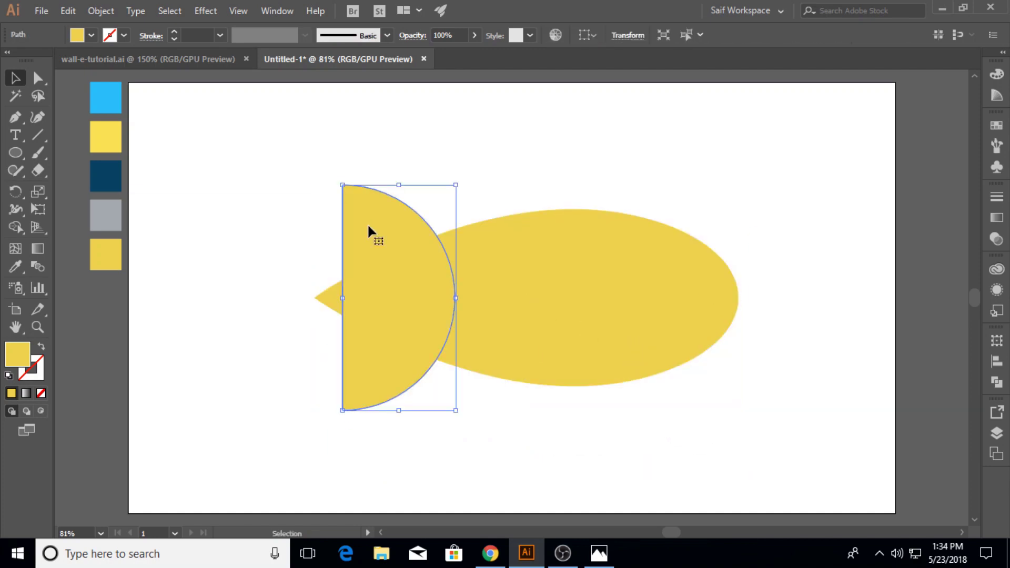
{"action": "left_click_drag", "start_coordinate": [456, 297], "coordinate": [443, 290]}
{"action": "key", "text": "ctrl+z"}
Step: Stretch the hull ellipse wider to about 842 pt and raise its top to make it taller
{"action": "left_click", "coordinate": [657, 303]}
{"action": "left_click_drag", "start_coordinate": [737, 298], "coordinate": [819, 298]}
{"action": "left_click_drag", "start_coordinate": [567, 210], "coordinate": [567, 196]}
{"action": "left_click", "coordinate": [562, 172]}
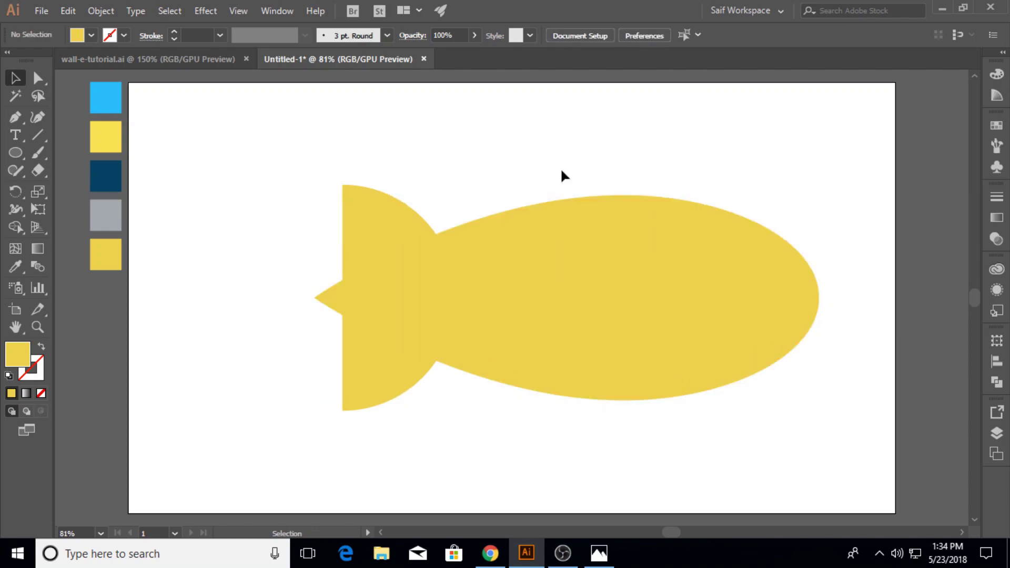
{"action": "left_click_drag", "start_coordinate": [262, 181], "coordinate": [830, 431]}
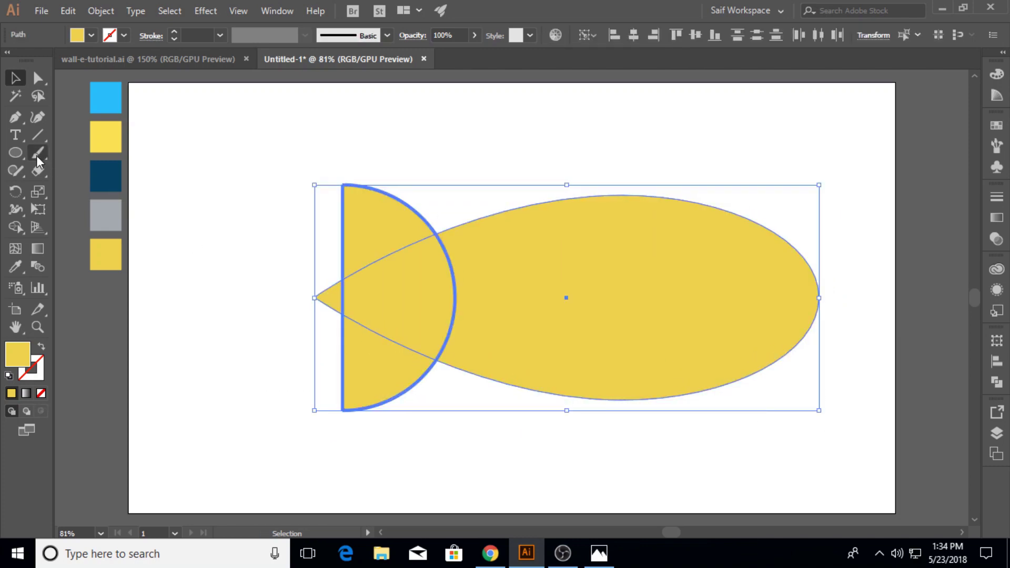
{"action": "left_click_drag", "start_coordinate": [16, 153], "coordinate": [79, 151]}
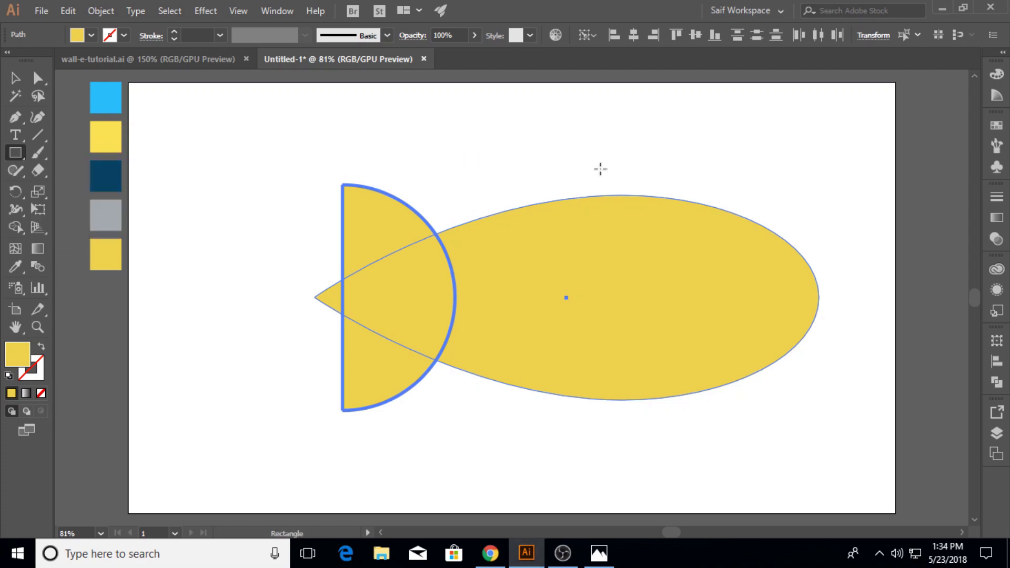
Step: Draw a small rectangle on top of the hull and cap it with a round circle dome
{"action": "left_click_drag", "start_coordinate": [586, 181], "coordinate": [674, 204]}
{"action": "left_click_drag", "start_coordinate": [15, 153], "coordinate": [58, 191]}
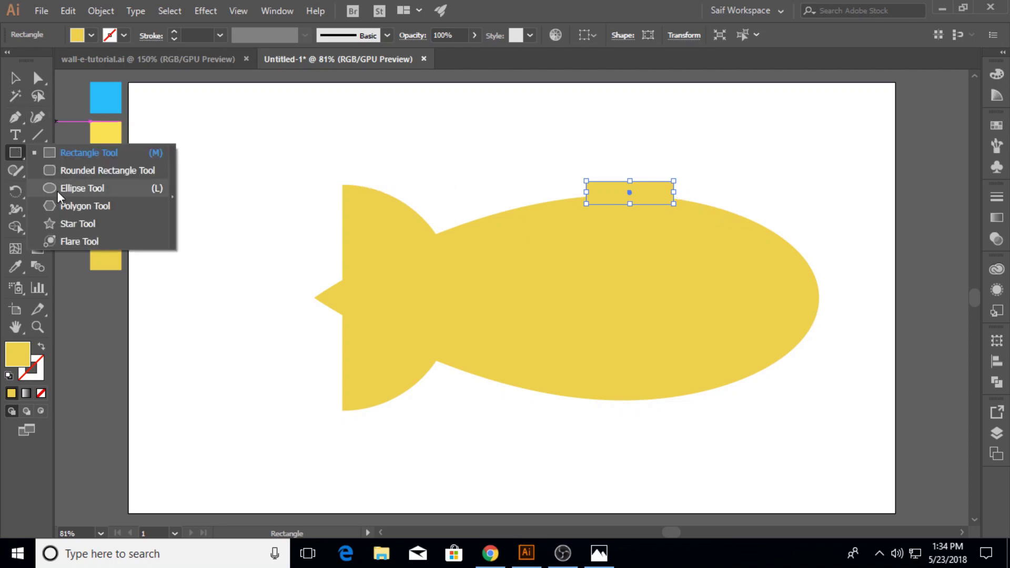
{"action": "left_click", "coordinate": [52, 189]}
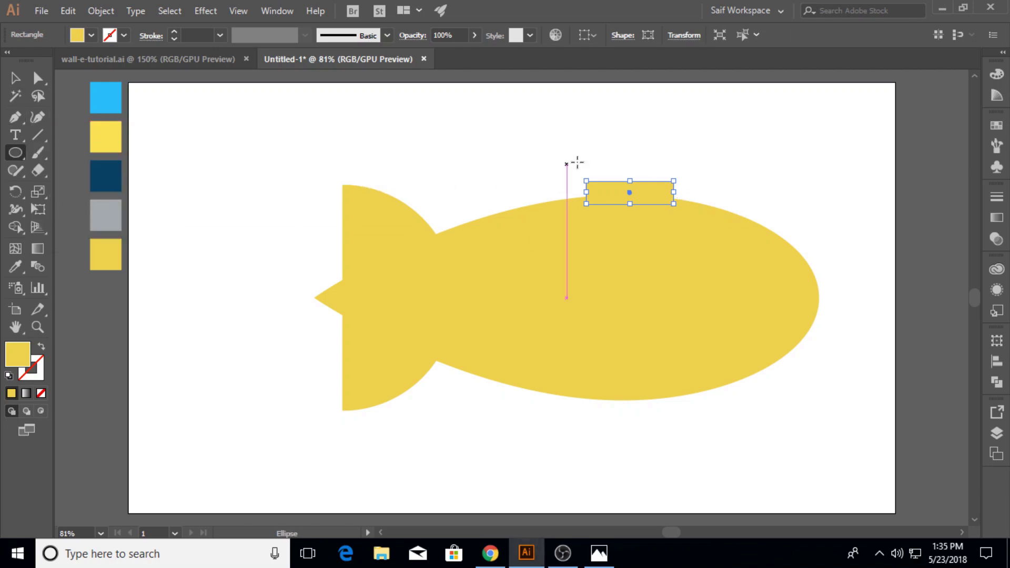
{"action": "mouse_move", "coordinate": [629, 153]}
{"action": "left_mouse_down"}
{"action": "mouse_move", "coordinate": [662, 186]}
{"action": "mouse_move", "coordinate": [627, 200]}
{"action": "mouse_move", "coordinate": [666, 182]}
{"action": "mouse_move", "coordinate": [642, 165]}
{"action": "left_mouse_up"}
{"action": "key", "text": "v"}
{"action": "left_click", "coordinate": [723, 152]}
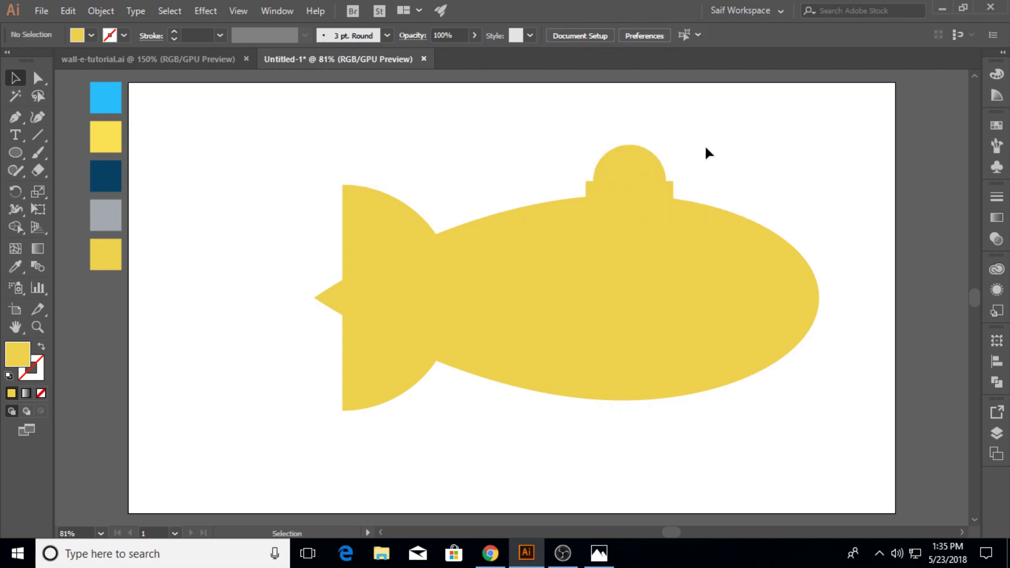
Step: Shrink the half-circle tail fin slightly and shift it a little left
{"action": "left_click", "coordinate": [396, 220]}
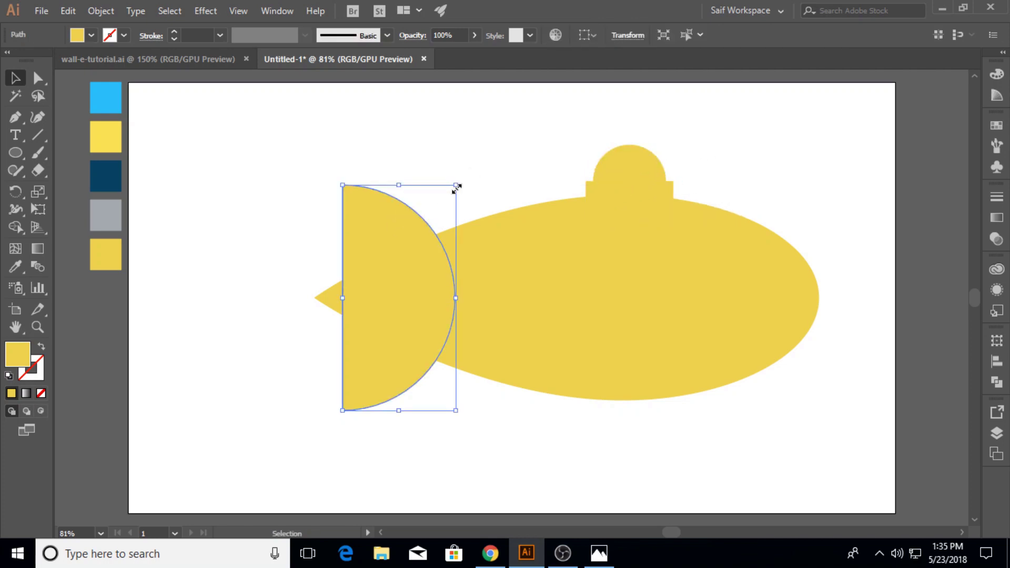
{"action": "left_click_drag", "start_coordinate": [455, 186], "coordinate": [451, 192]}
{"action": "left_click", "coordinate": [314, 175]}
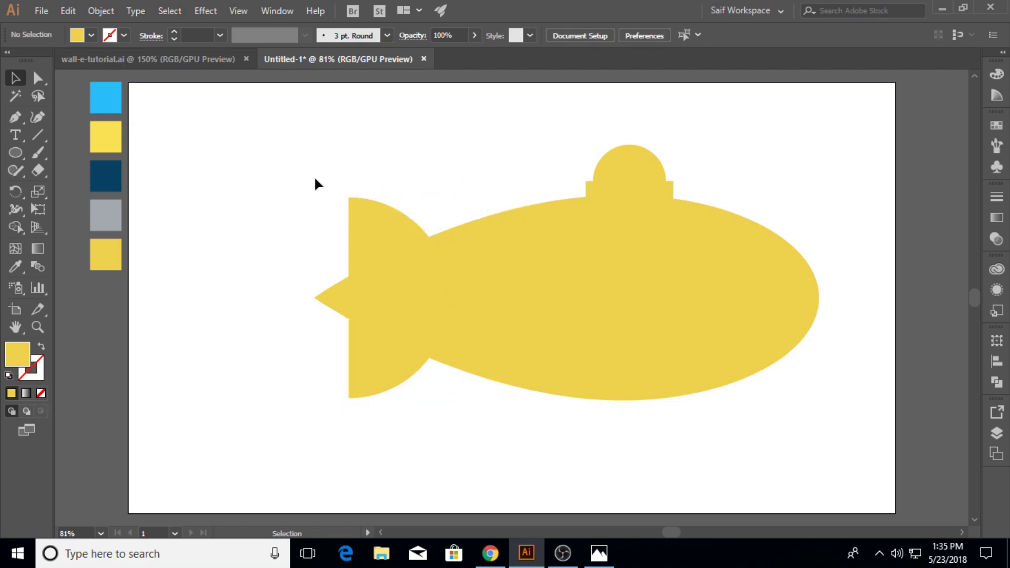
{"action": "left_click_drag", "start_coordinate": [384, 277], "coordinate": [365, 277]}
{"action": "left_click", "coordinate": [268, 275]}
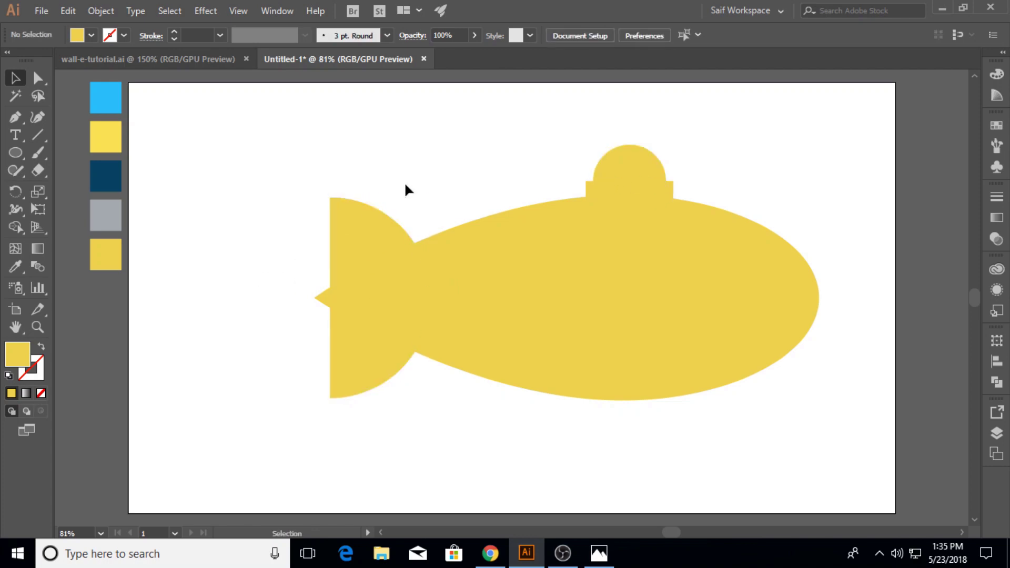
Step: Draw two vertical divider lines across the hull, then start a narrow oval beside the submarine
{"action": "left_click", "coordinate": [37, 135]}
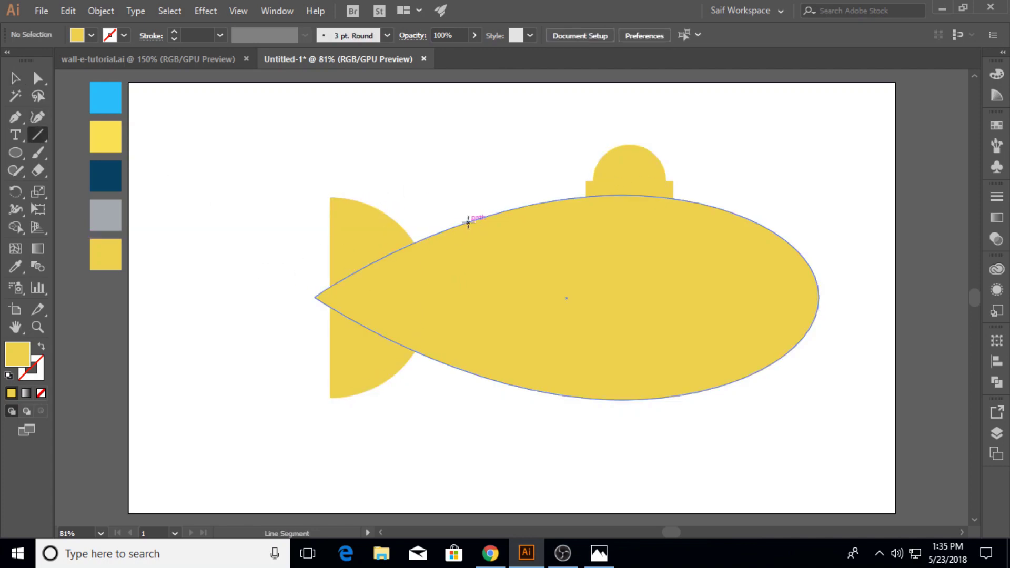
{"action": "left_click_drag", "start_coordinate": [469, 224], "coordinate": [469, 372]}
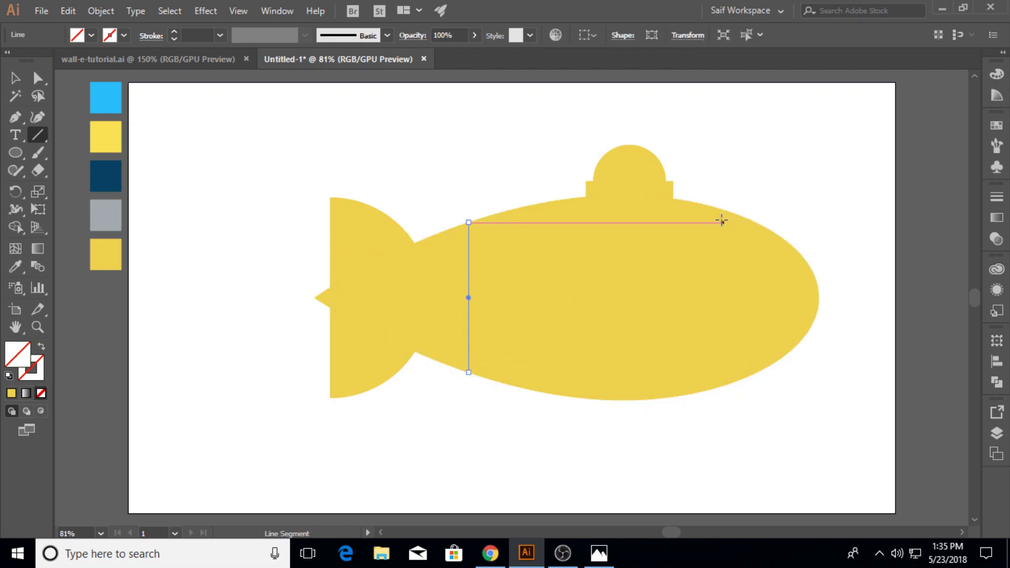
{"action": "left_click_drag", "start_coordinate": [712, 207], "coordinate": [712, 389]}
{"action": "left_click", "coordinate": [15, 78]}
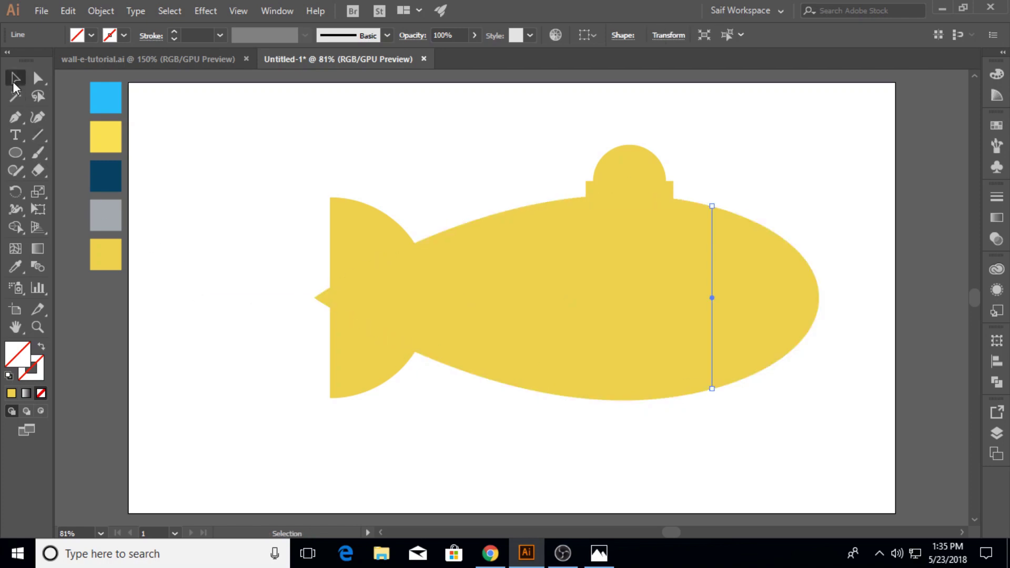
{"action": "left_click", "coordinate": [18, 153]}
{"action": "left_click_drag", "start_coordinate": [180, 187], "coordinate": [212, 248]}
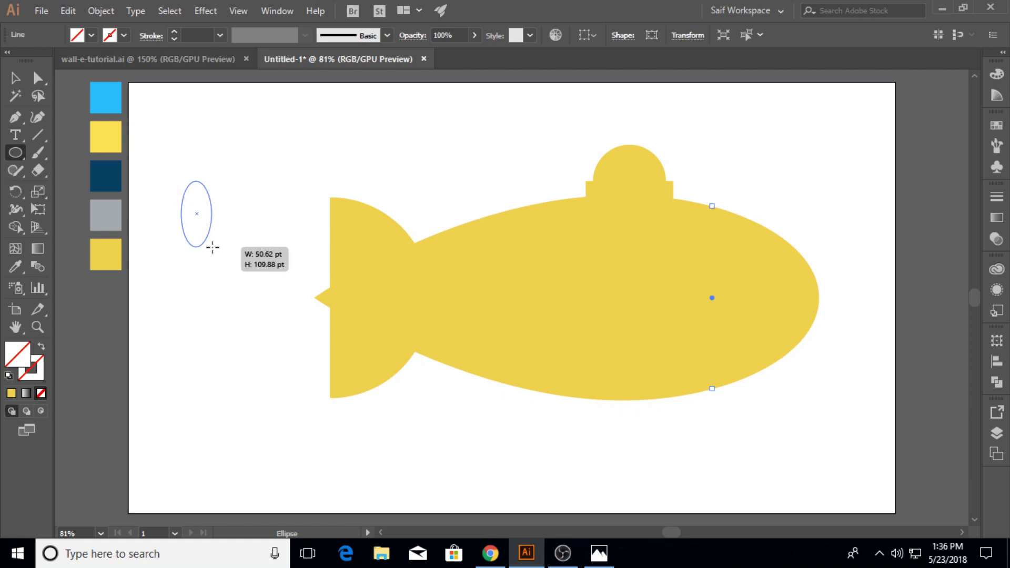
Step: Give the tall oval a sharp bottom point and Alt-drag a copy below it
{"action": "left_click_drag", "start_coordinate": [213, 247], "coordinate": [219, 256]}
{"action": "left_click", "coordinate": [38, 79]}
{"action": "left_click", "coordinate": [110, 35]}
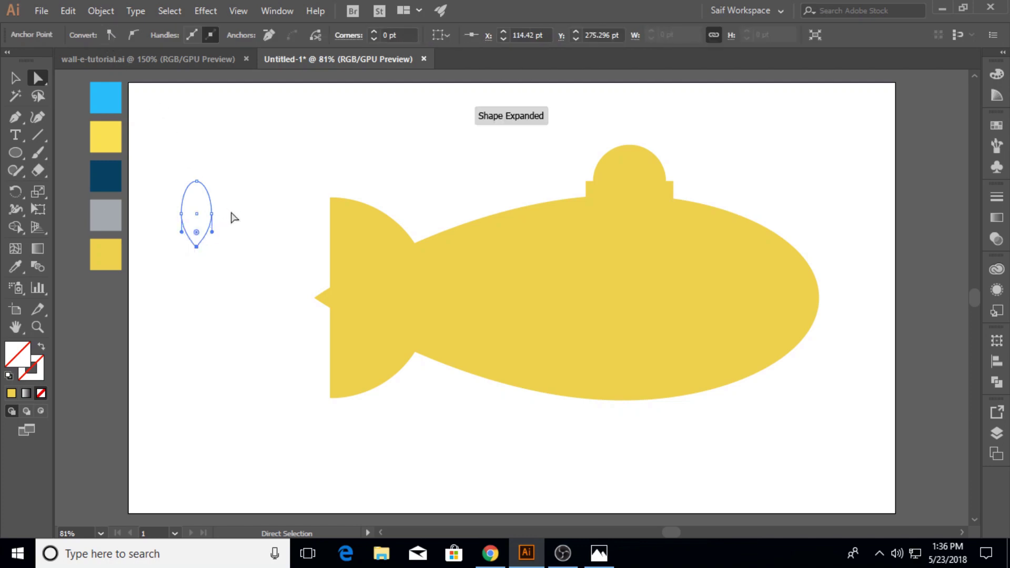
{"action": "key", "text": "v"}
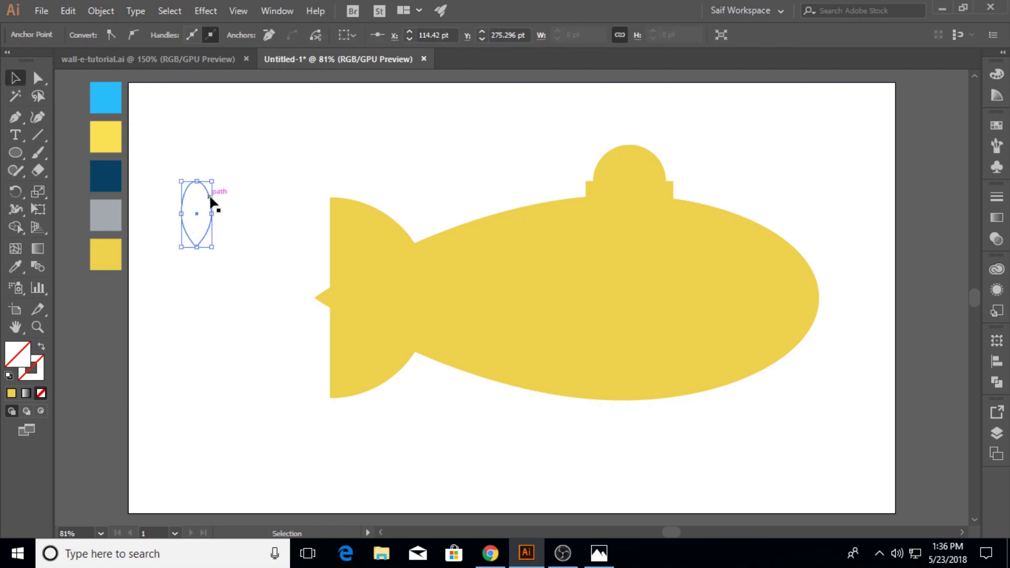
{"action": "left_click_drag", "start_coordinate": [210, 197], "coordinate": [210, 271]}
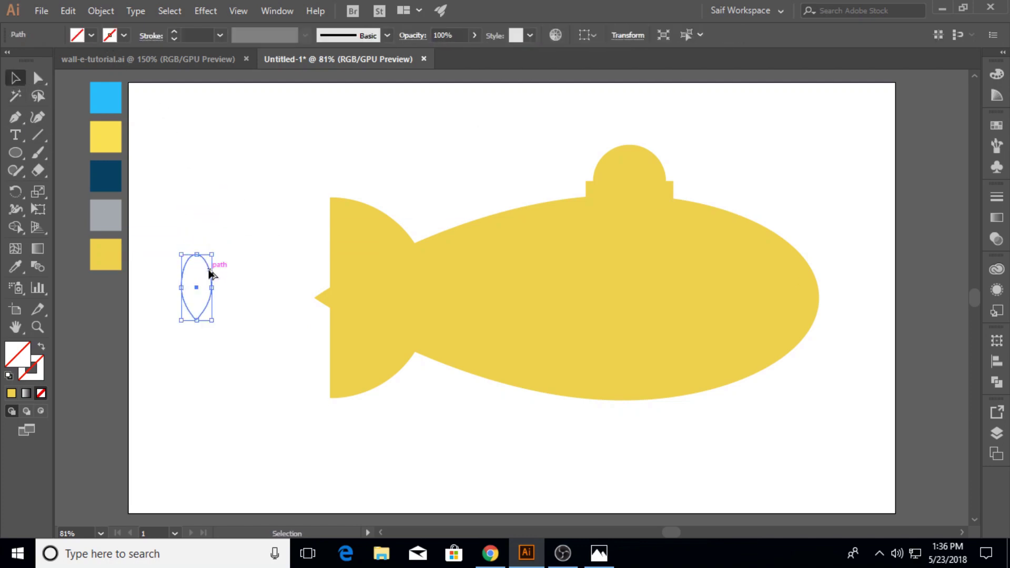
Step: Outline both blades in 1 pt black, flip the lower one to meet tip to tip, and group them
{"action": "left_click", "coordinate": [115, 42]}
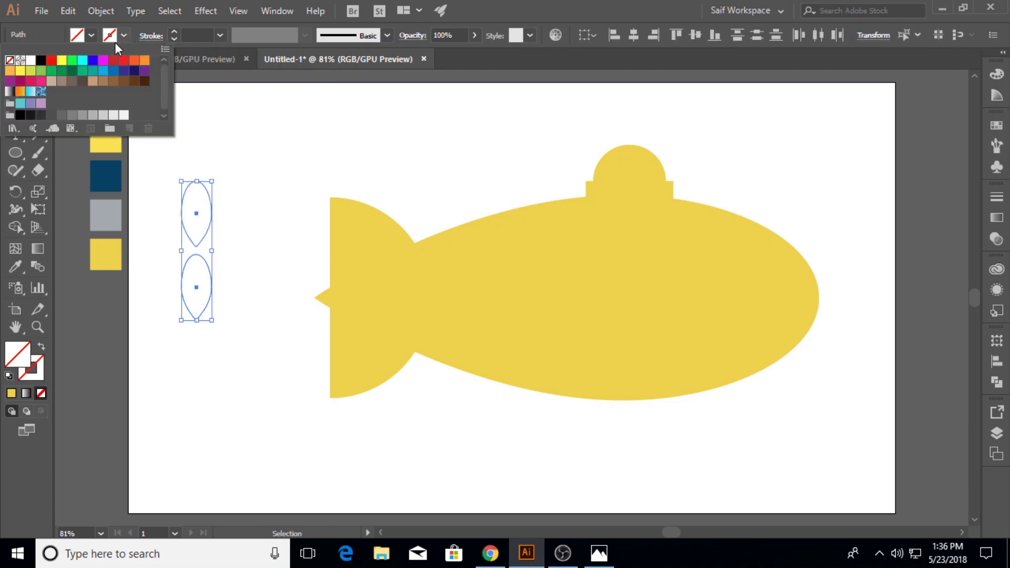
{"action": "left_click", "coordinate": [41, 60]}
{"action": "left_click", "coordinate": [158, 168]}
{"action": "left_click", "coordinate": [211, 287]}
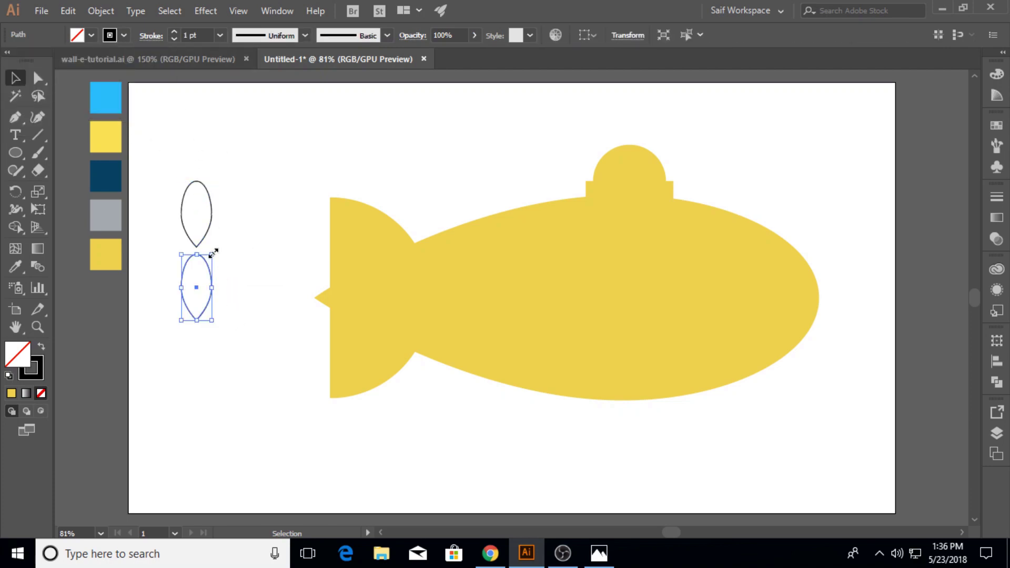
{"action": "mouse_move", "coordinate": [214, 252]}
{"action": "left_mouse_down"}
{"action": "mouse_move", "coordinate": [219, 309]}
{"action": "mouse_move", "coordinate": [211, 286]}
{"action": "left_mouse_up"}
{"action": "left_click_drag", "start_coordinate": [171, 153], "coordinate": [233, 317]}
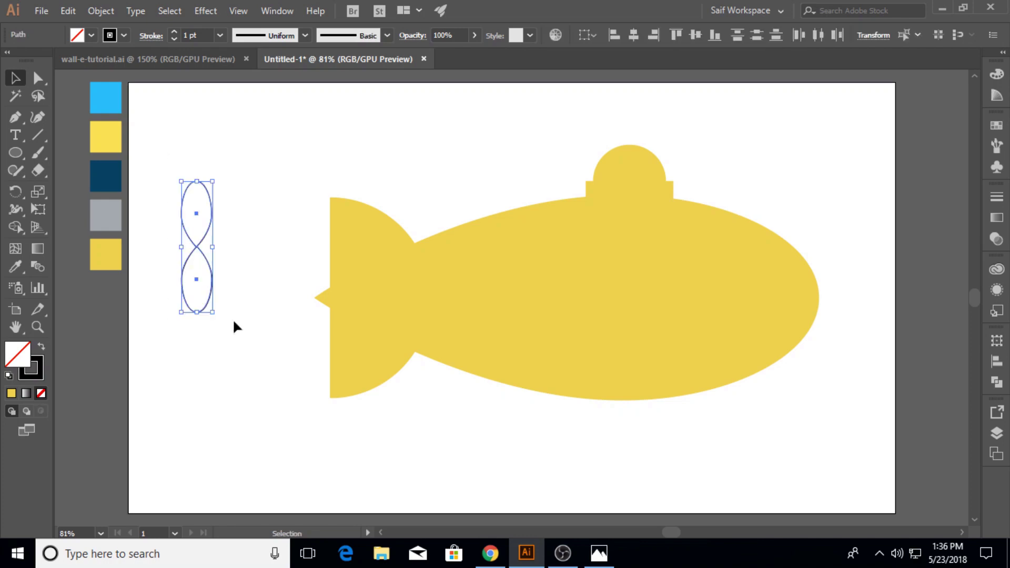
{"action": "left_click", "coordinate": [99, 10]}
{"action": "left_click", "coordinate": [174, 47]}
Step: Move the grouped propeller beside the tail fin
{"action": "left_click", "coordinate": [166, 166]}
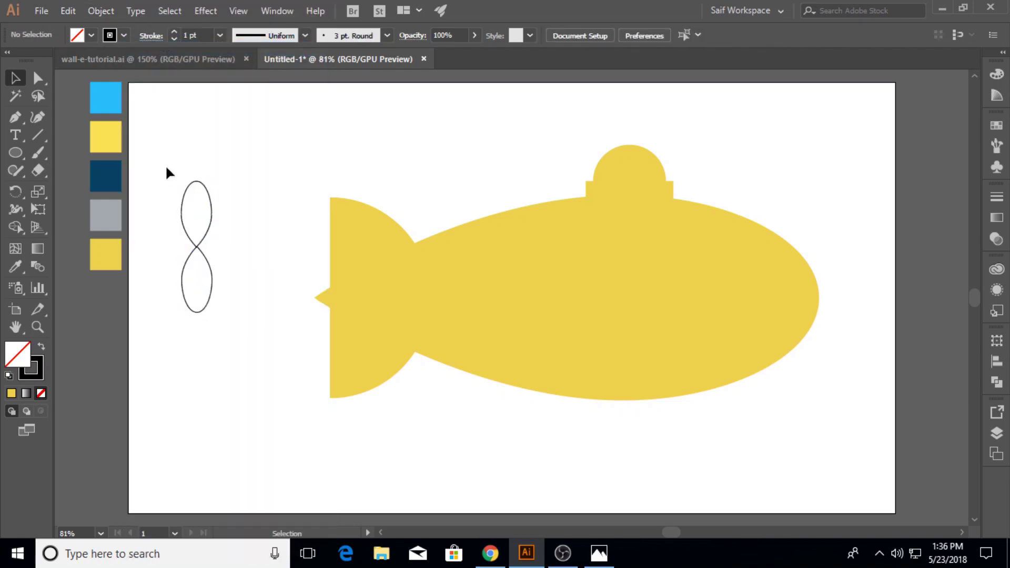
{"action": "mouse_move", "coordinate": [165, 165]}
{"action": "left_mouse_down"}
{"action": "mouse_move", "coordinate": [213, 328]}
{"action": "mouse_move", "coordinate": [316, 343]}
{"action": "left_mouse_up"}
{"action": "left_click", "coordinate": [218, 286]}
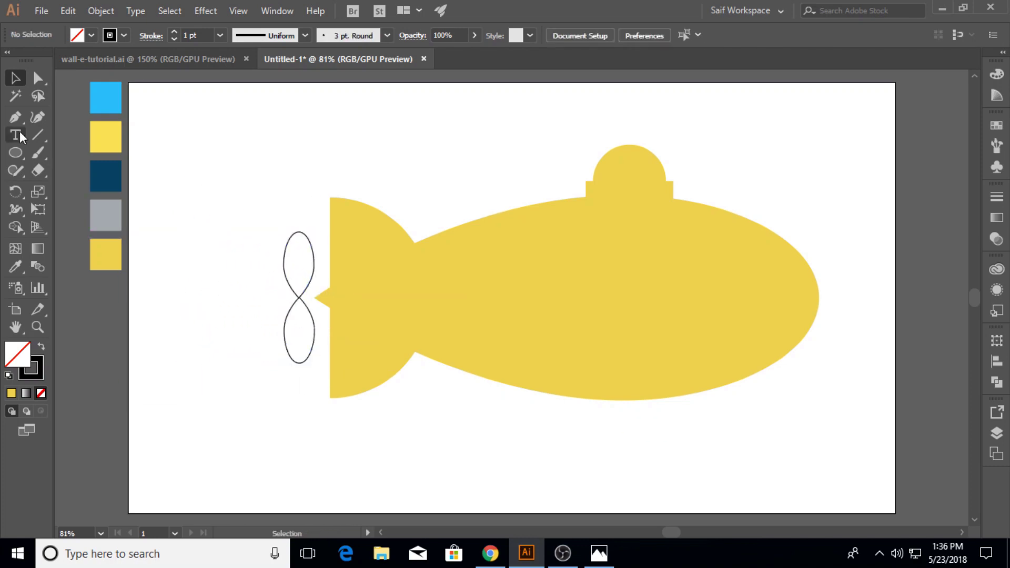
Step: Draw a short horizontal shaft line from the propeller's centre to the tail tip
{"action": "left_click", "coordinate": [37, 134]}
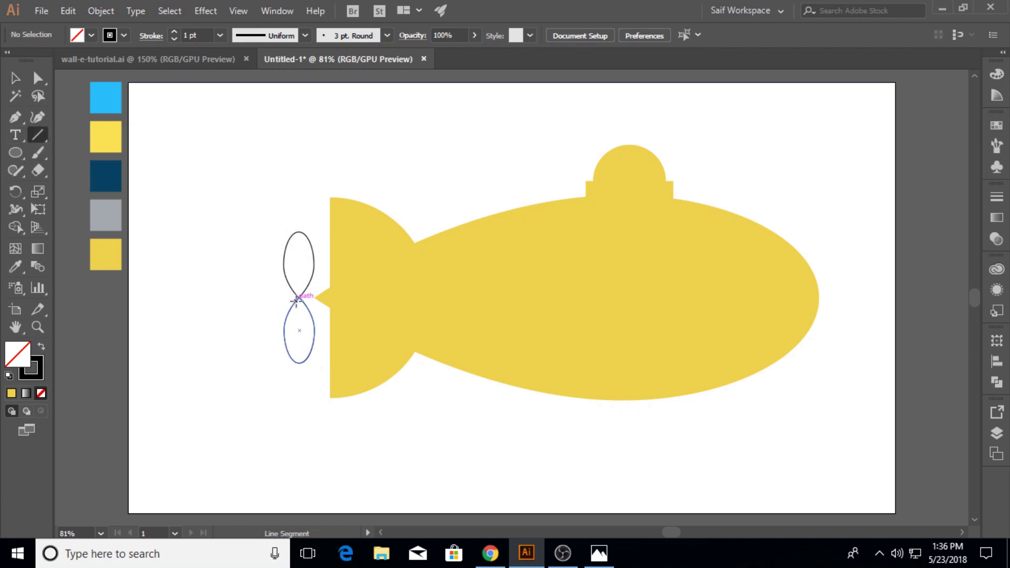
{"action": "mouse_move", "coordinate": [292, 297]}
{"action": "left_mouse_down"}
{"action": "mouse_move", "coordinate": [326, 299]}
{"action": "mouse_move", "coordinate": [315, 298]}
{"action": "left_mouse_up"}
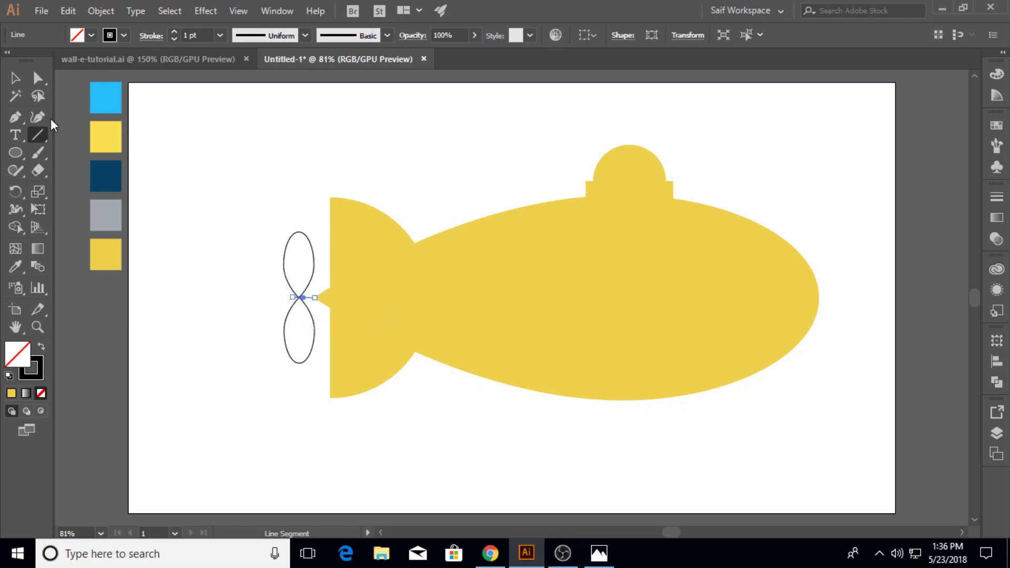
{"action": "key", "text": "v"}
{"action": "left_click", "coordinate": [303, 352], "text": "shift"}
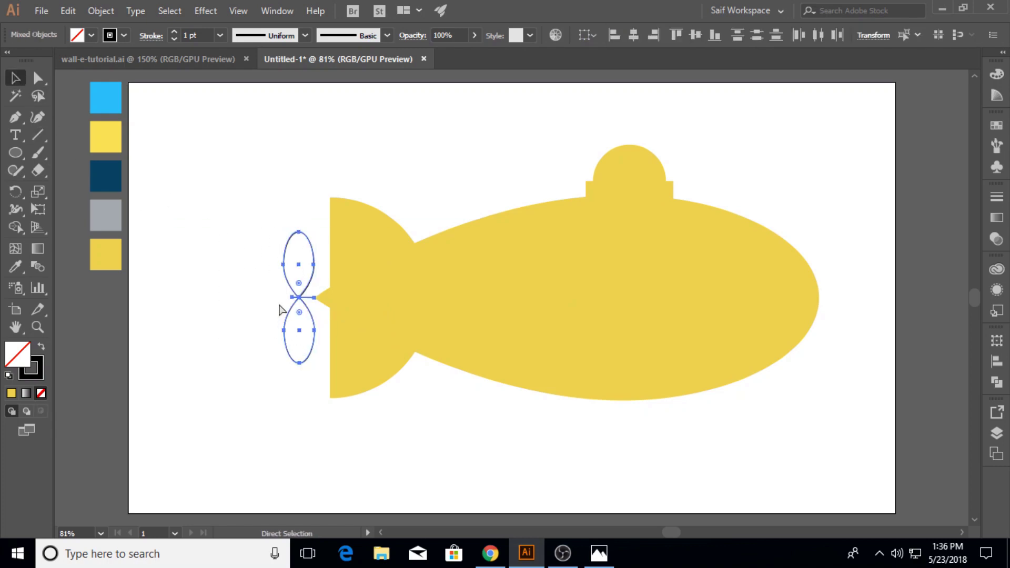
{"action": "left_click", "coordinate": [258, 287]}
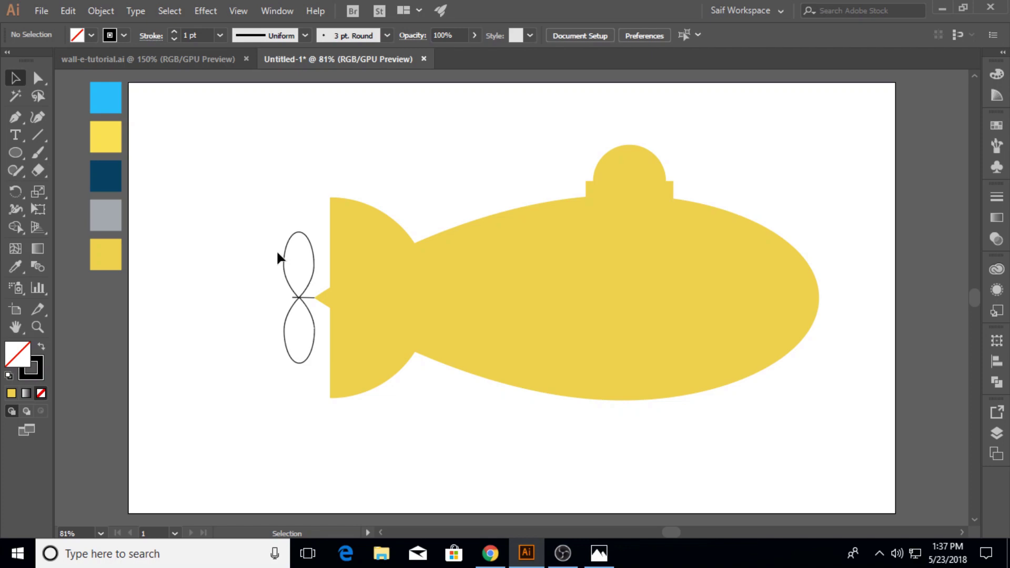
Step: Draw a vertical line across the tail section
{"action": "left_click", "coordinate": [38, 135]}
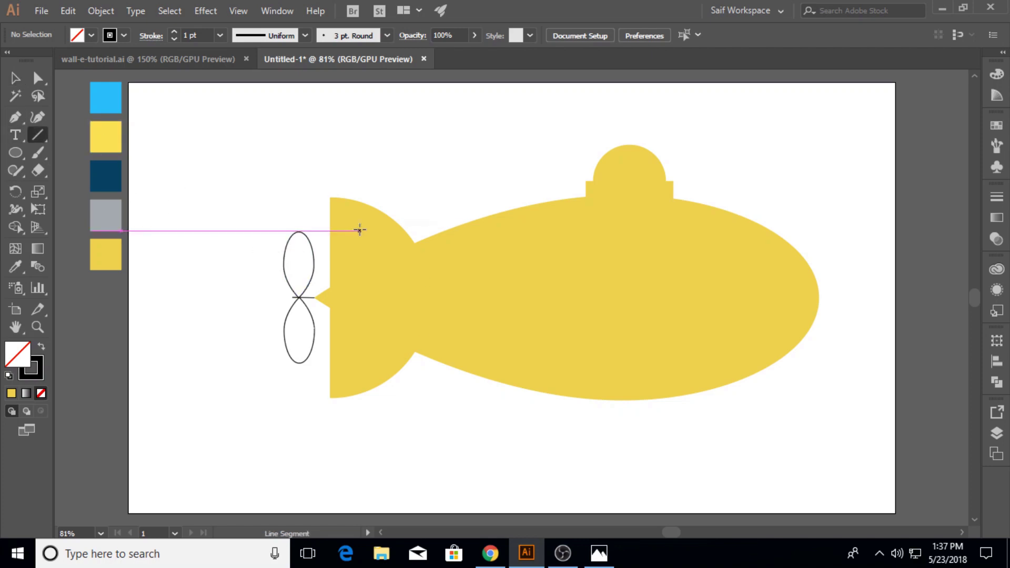
{"action": "left_click_drag", "start_coordinate": [351, 199], "coordinate": [351, 396]}
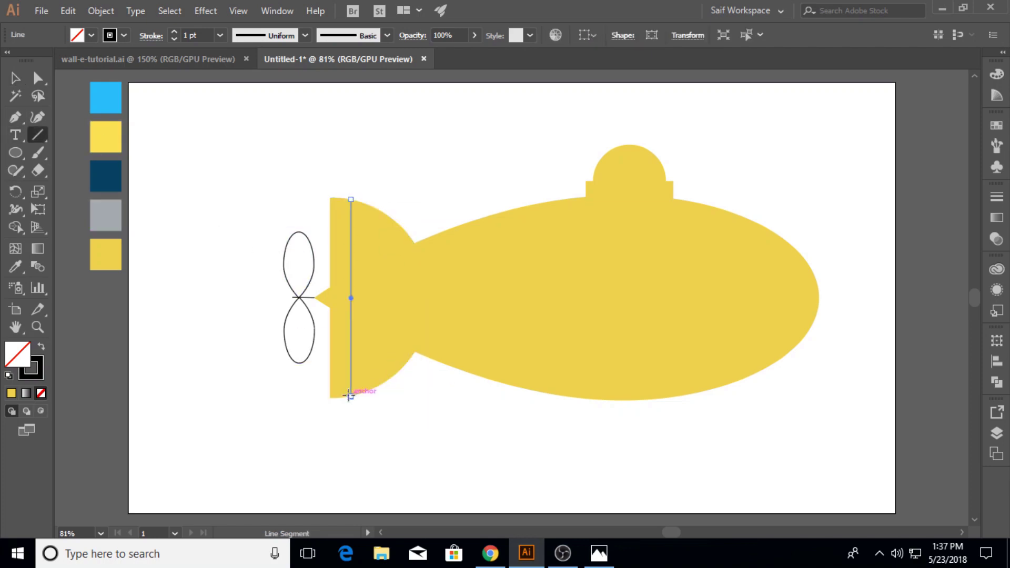
{"action": "left_click", "coordinate": [14, 84]}
{"action": "left_click", "coordinate": [198, 140]}
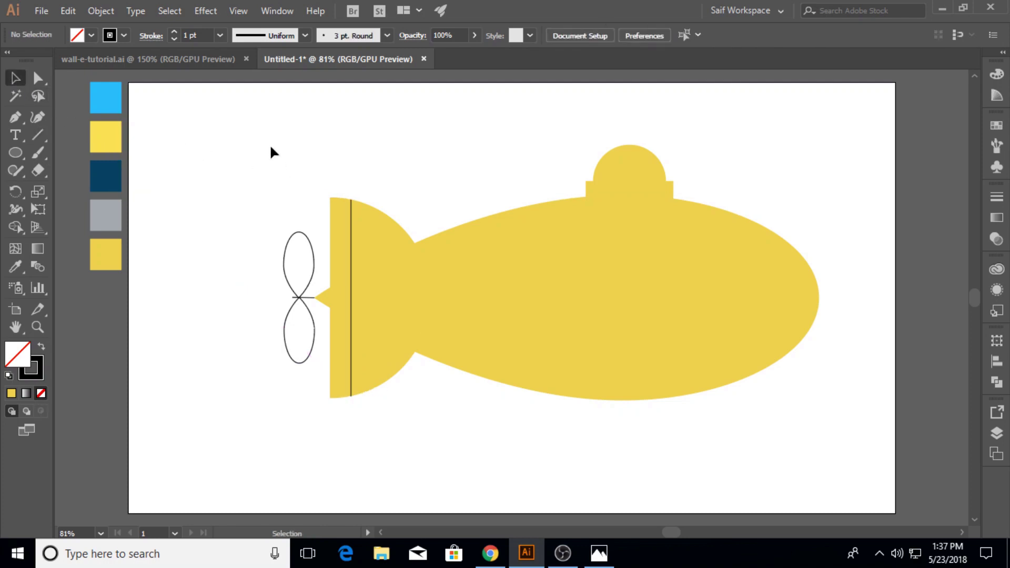
Step: Give every submarine shape a thin black stroke
{"action": "left_click_drag", "start_coordinate": [271, 151], "coordinate": [825, 452]}
{"action": "left_click", "coordinate": [124, 35]}
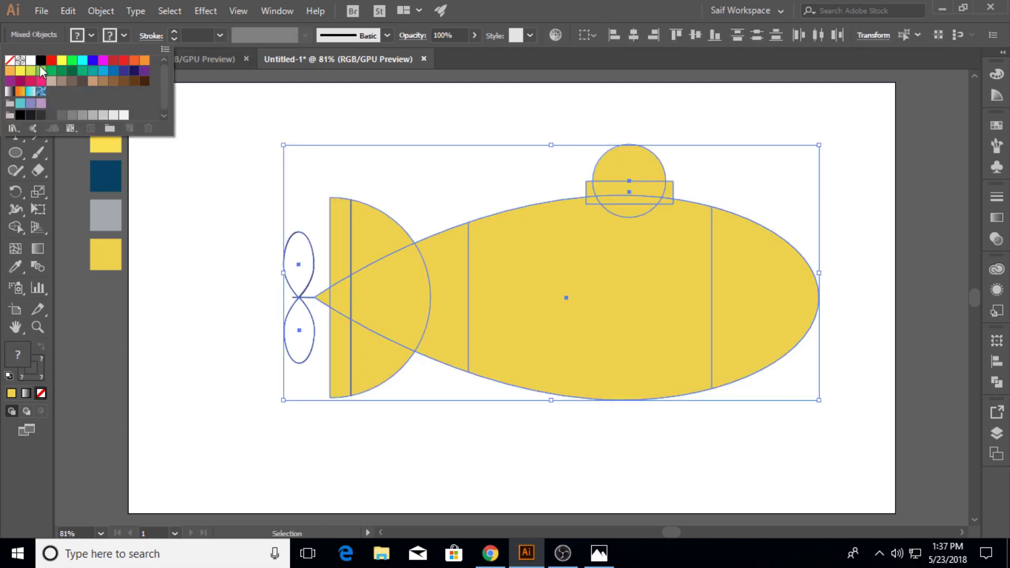
{"action": "left_click", "coordinate": [40, 60]}
{"action": "left_click", "coordinate": [214, 201]}
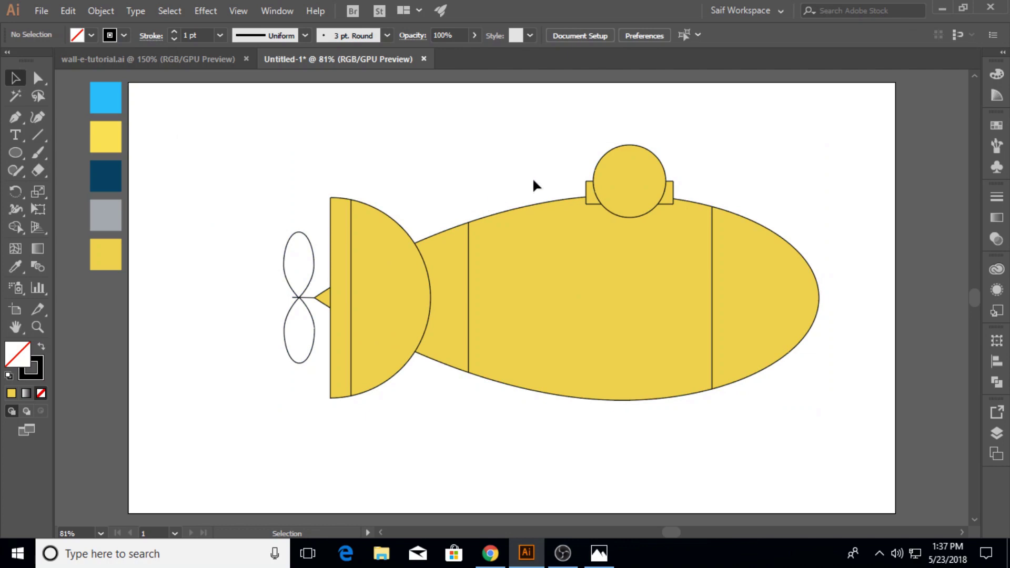
Step: Send the tower's rectangular base to the back
{"action": "left_click", "coordinate": [649, 159]}
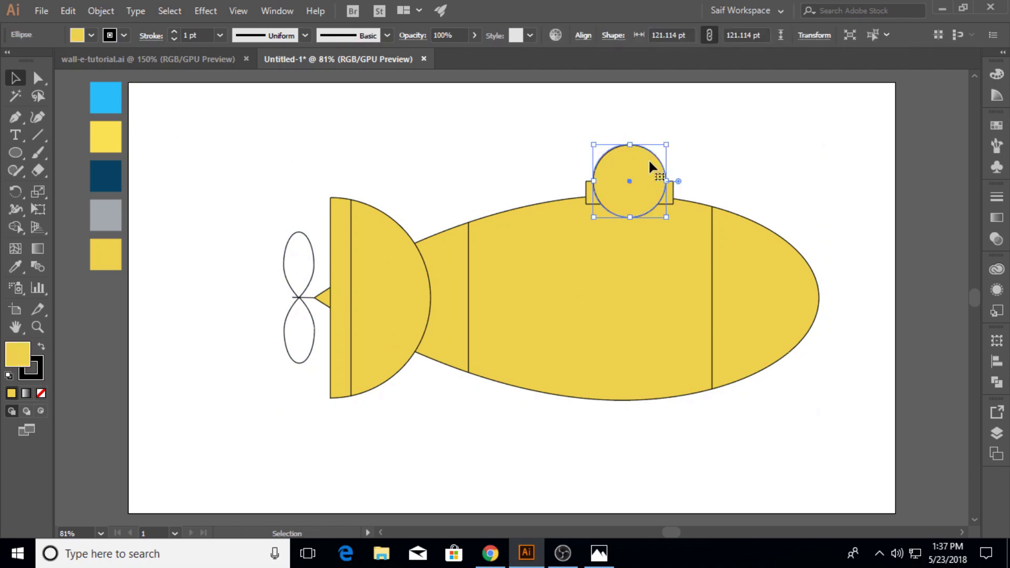
{"action": "right_click", "coordinate": [648, 161]}
{"action": "left_click", "coordinate": [581, 185]}
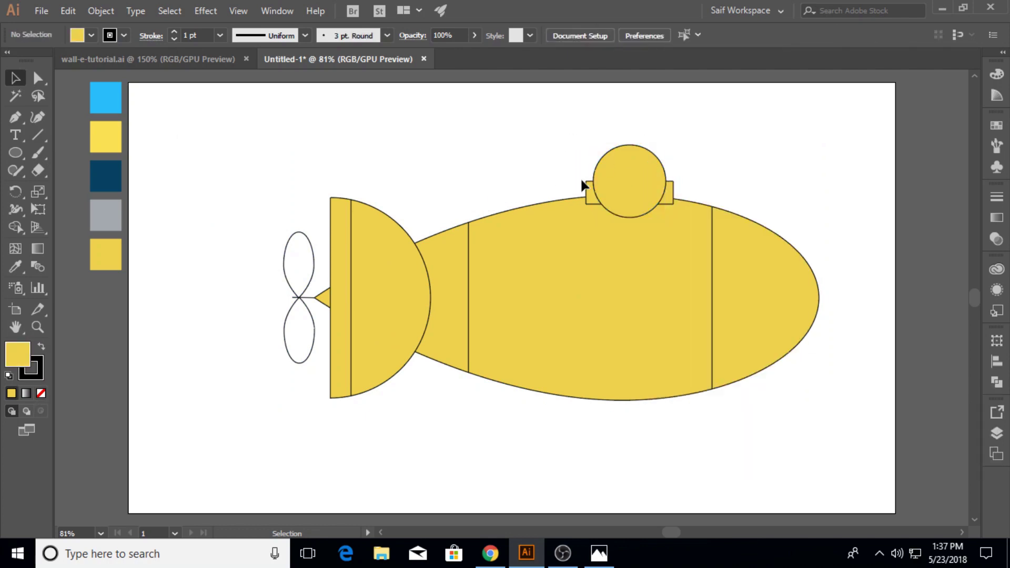
{"action": "right_click", "coordinate": [672, 192]}
{"action": "mouse_move", "coordinate": [713, 407]}
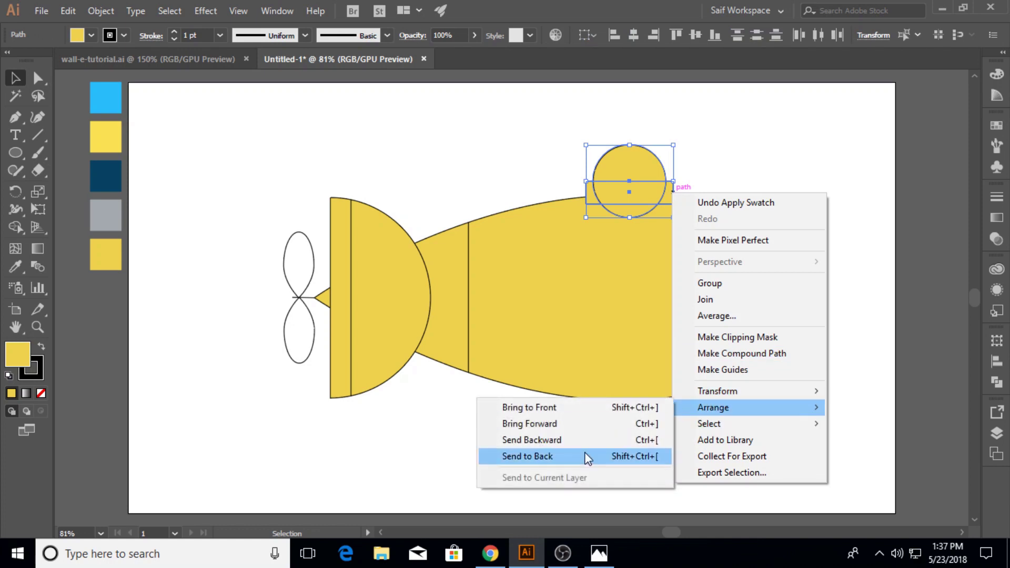
{"action": "left_click", "coordinate": [585, 456]}
Step: Bring the dome forward one level and Alt-drag a 121 pt copy down into mid-hull
{"action": "left_click", "coordinate": [625, 157]}
{"action": "right_click", "coordinate": [625, 156]}
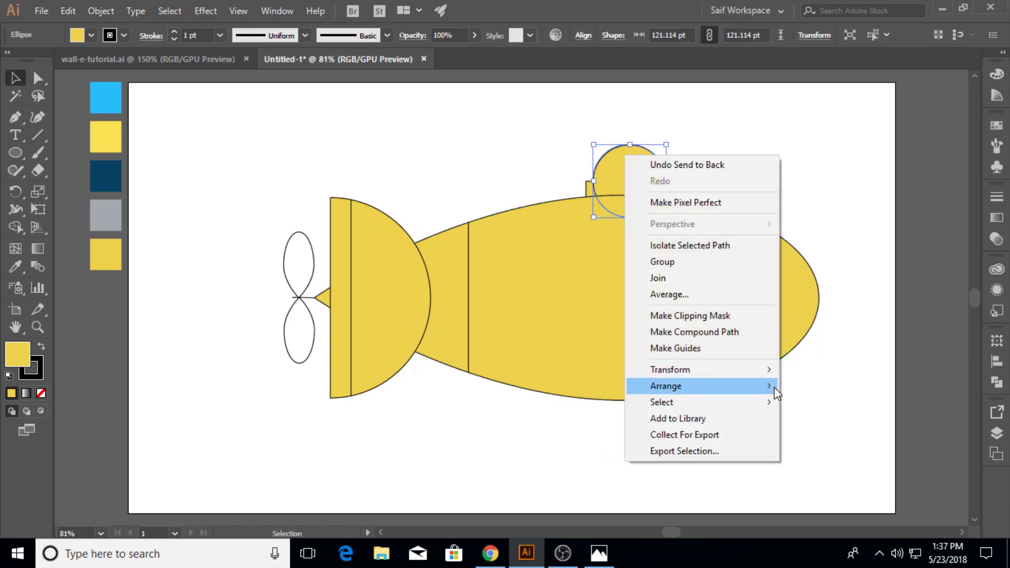
{"action": "left_click", "coordinate": [830, 342]}
{"action": "left_click", "coordinate": [788, 205]}
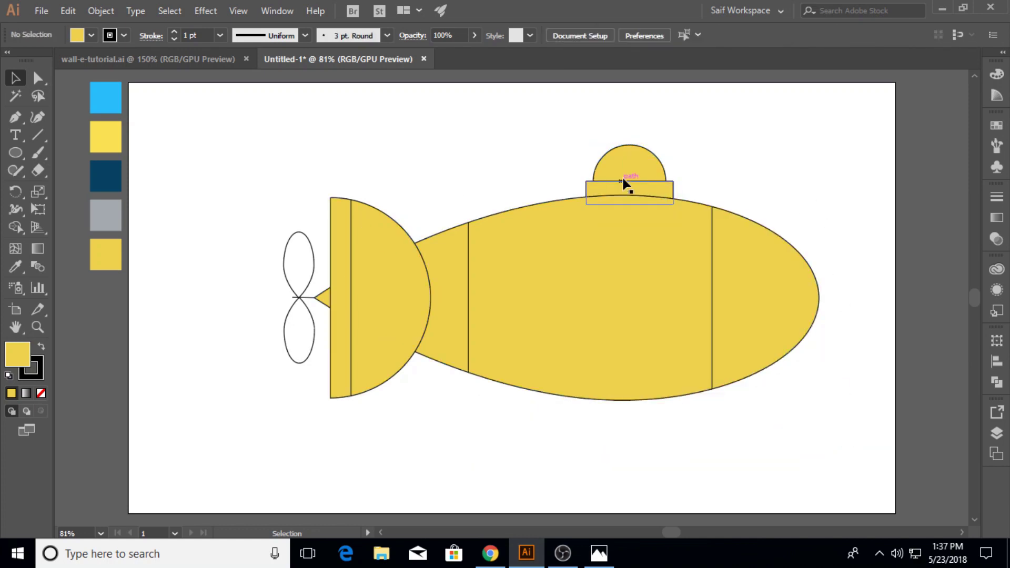
{"action": "left_click_drag", "start_coordinate": [625, 163], "coordinate": [627, 279]}
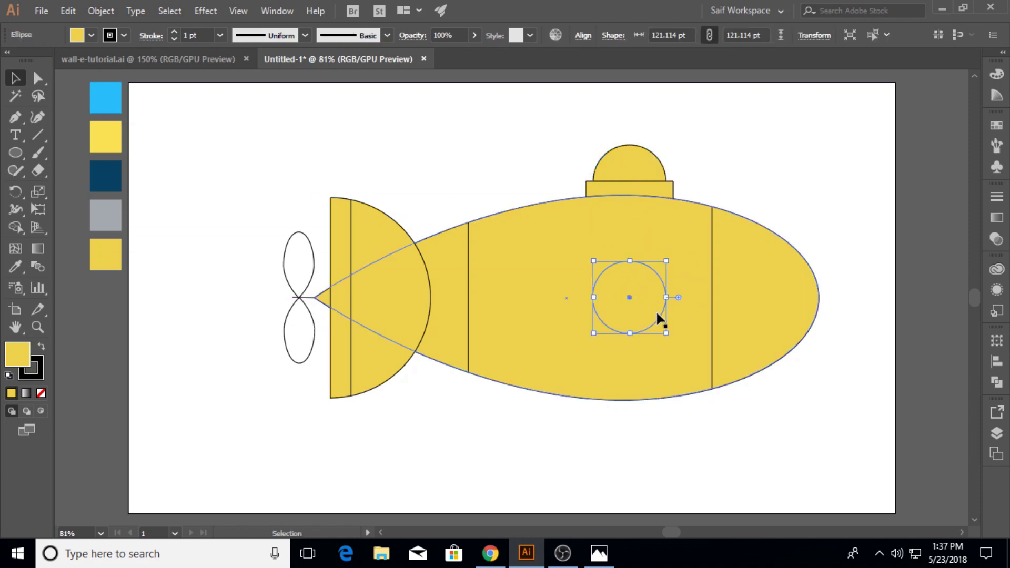
Step: Fill the mid-hull circle with light blue and bring it to the front
{"action": "left_click", "coordinate": [15, 268]}
{"action": "left_click", "coordinate": [99, 100]}
{"action": "left_click", "coordinate": [12, 78]}
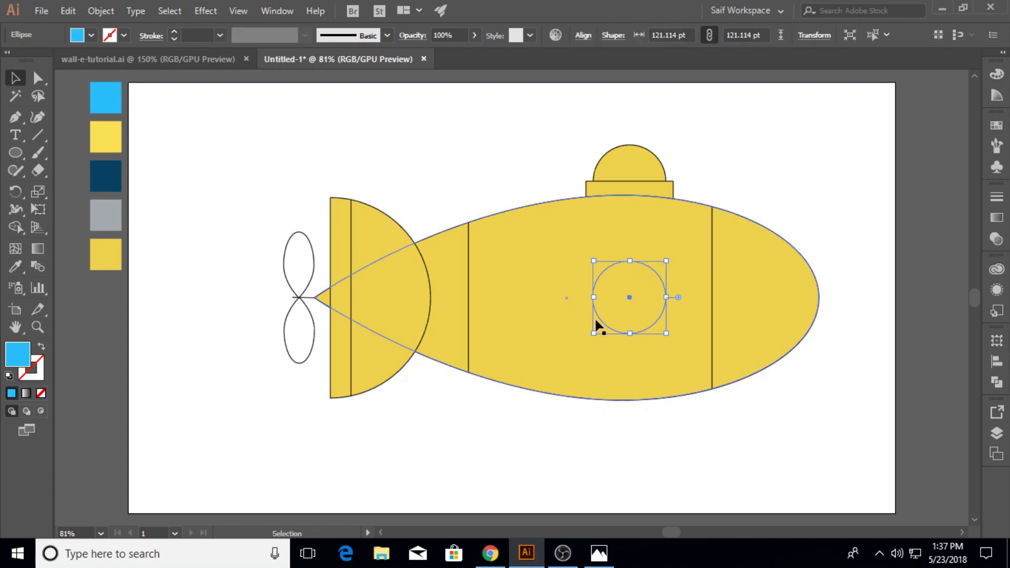
{"action": "right_click", "coordinate": [628, 311]}
{"action": "left_click", "coordinate": [808, 237]}
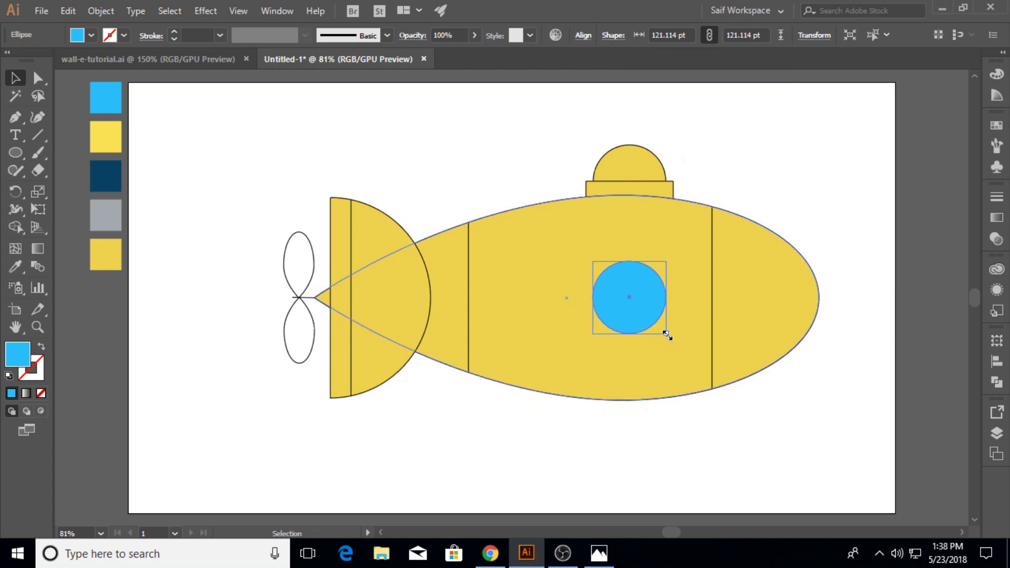
Step: Add a larger 182.6 pt grey copy as a rim and send it behind the blue circle
{"action": "mouse_move", "coordinate": [651, 318]}
{"action": "left_mouse_down"}
{"action": "mouse_move", "coordinate": [639, 320]}
{"action": "mouse_move", "coordinate": [684, 351]}
{"action": "left_mouse_up"}
{"action": "key", "text": "i"}
{"action": "left_click", "coordinate": [97, 226]}
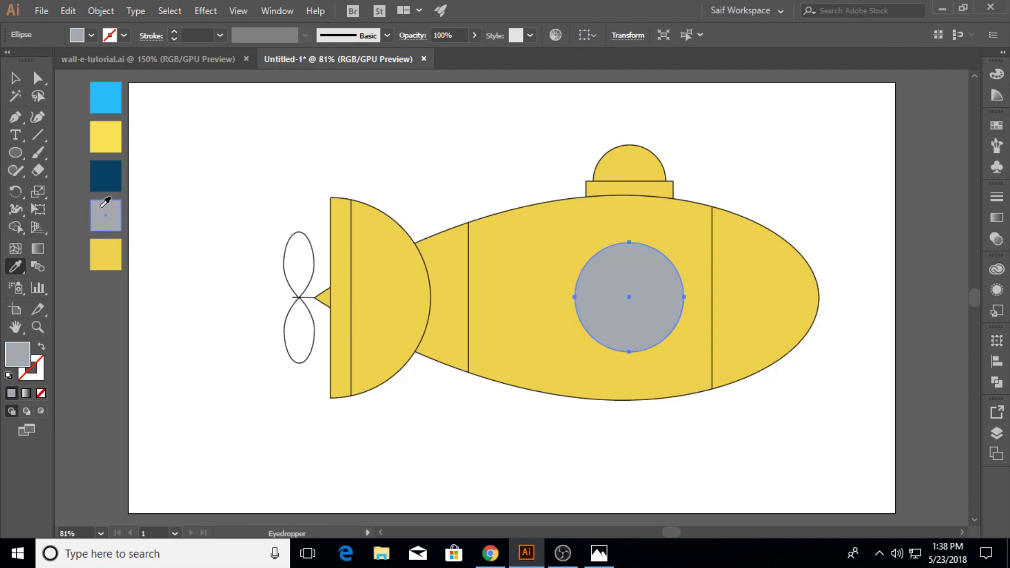
{"action": "key", "text": "v"}
{"action": "key", "text": "ctrl+bracketleft"}
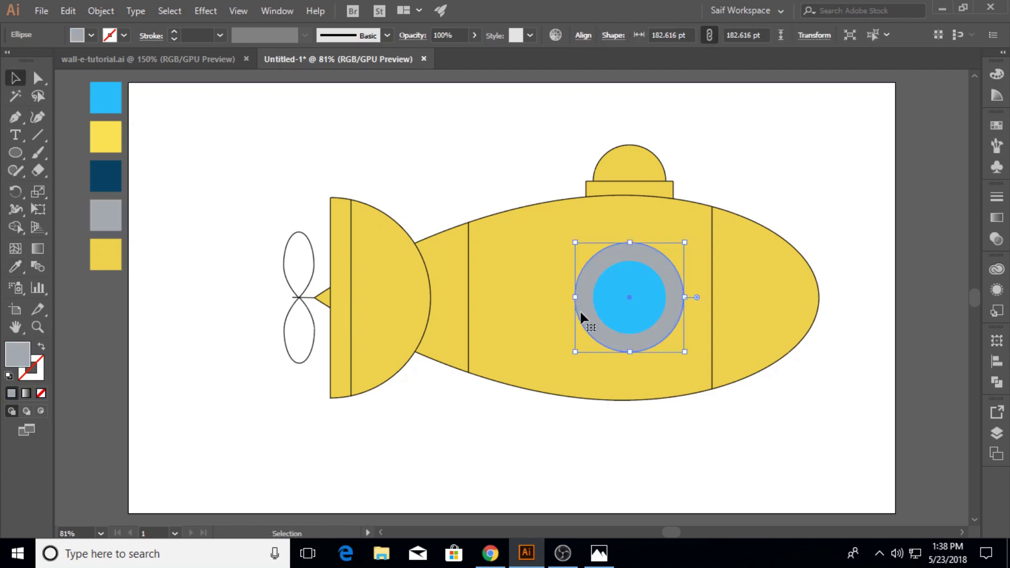
{"action": "left_click", "coordinate": [742, 169]}
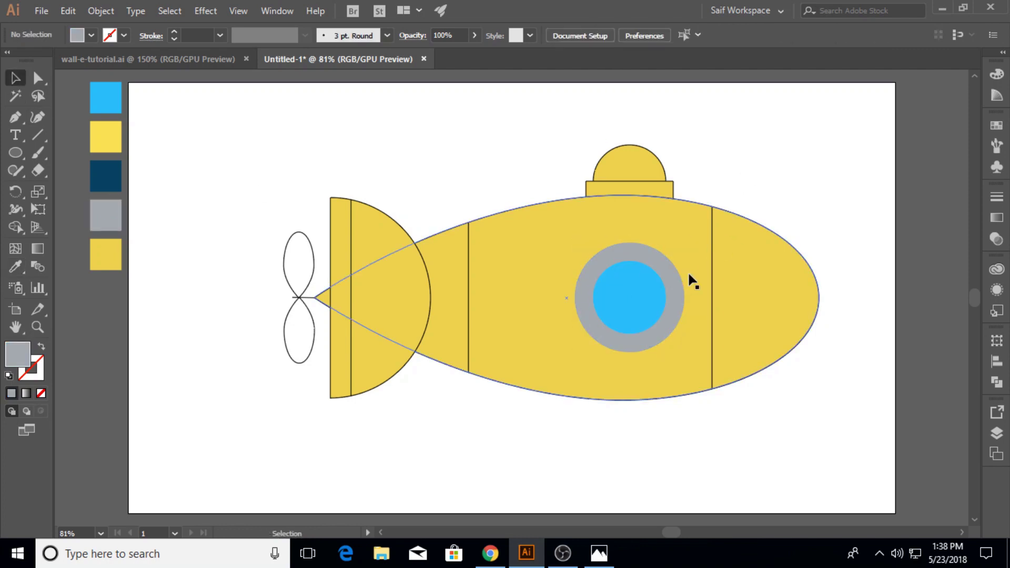
{"action": "left_click", "coordinate": [15, 152]}
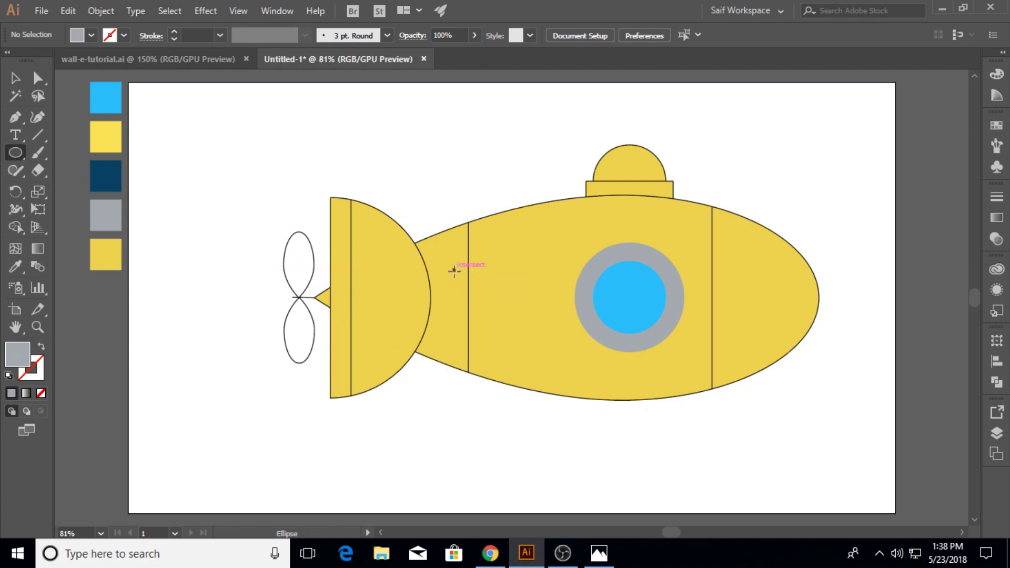
Step: Draw a small 12.96 pt grey rivet on the left seam with a black outline
{"action": "left_click_drag", "start_coordinate": [454, 270], "coordinate": [462, 278]}
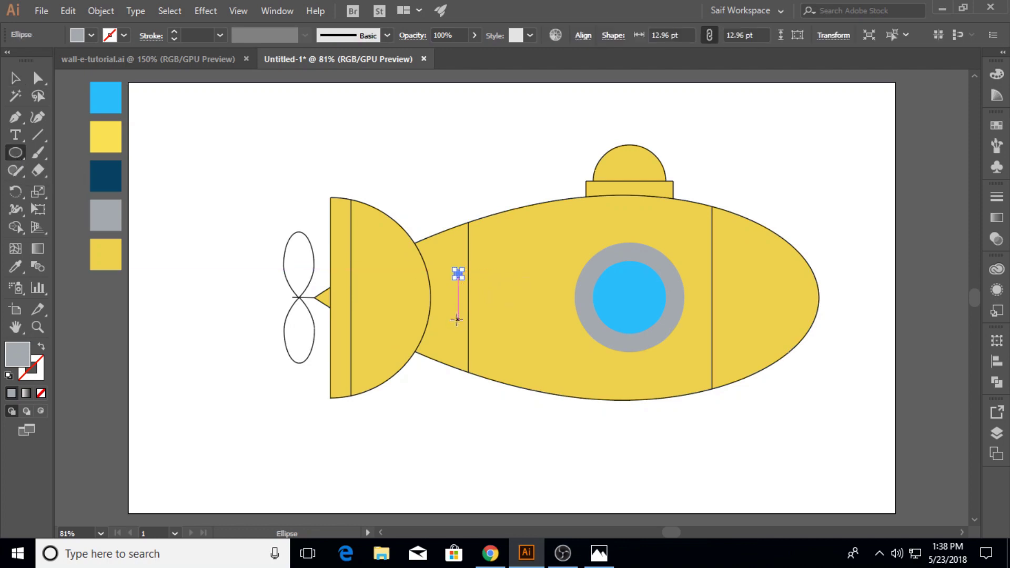
{"action": "left_click_drag", "start_coordinate": [457, 319], "coordinate": [455, 319]}
{"action": "key", "text": "ctrl+z"}
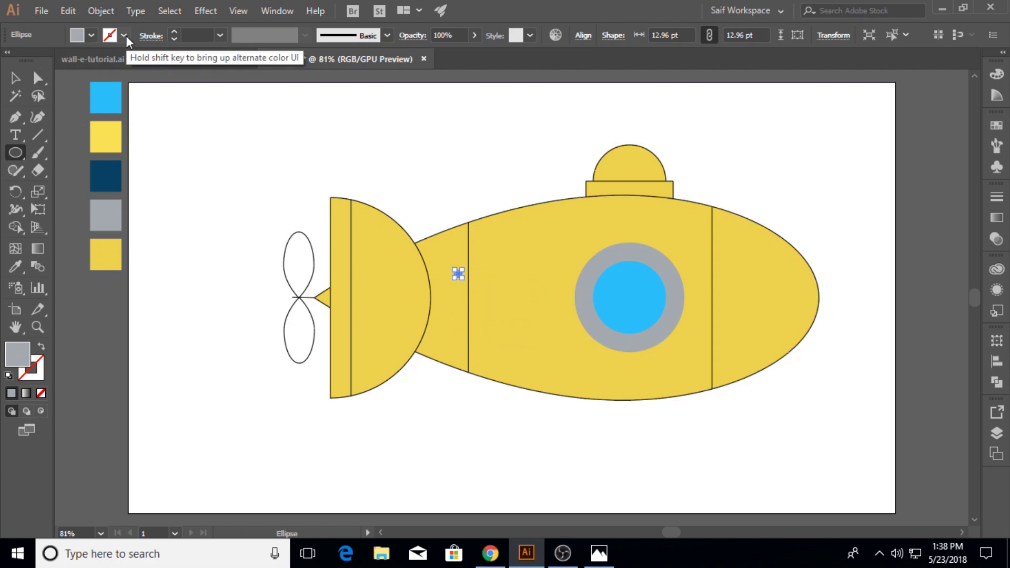
{"action": "left_click", "coordinate": [124, 36]}
{"action": "left_click", "coordinate": [41, 59]}
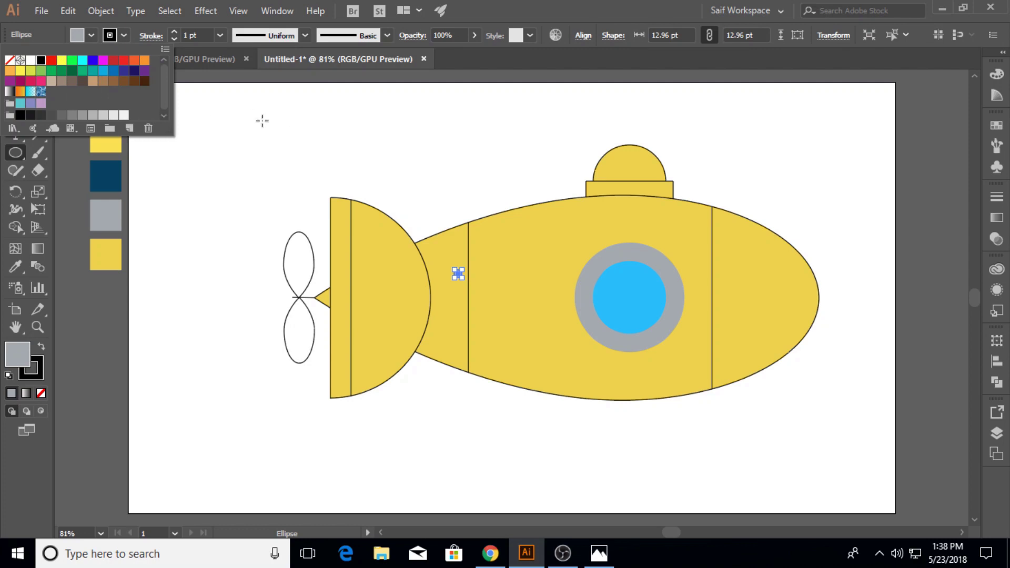
{"action": "left_click", "coordinate": [96, 36]}
{"action": "left_click", "coordinate": [15, 78]}
{"action": "left_click", "coordinate": [443, 173]}
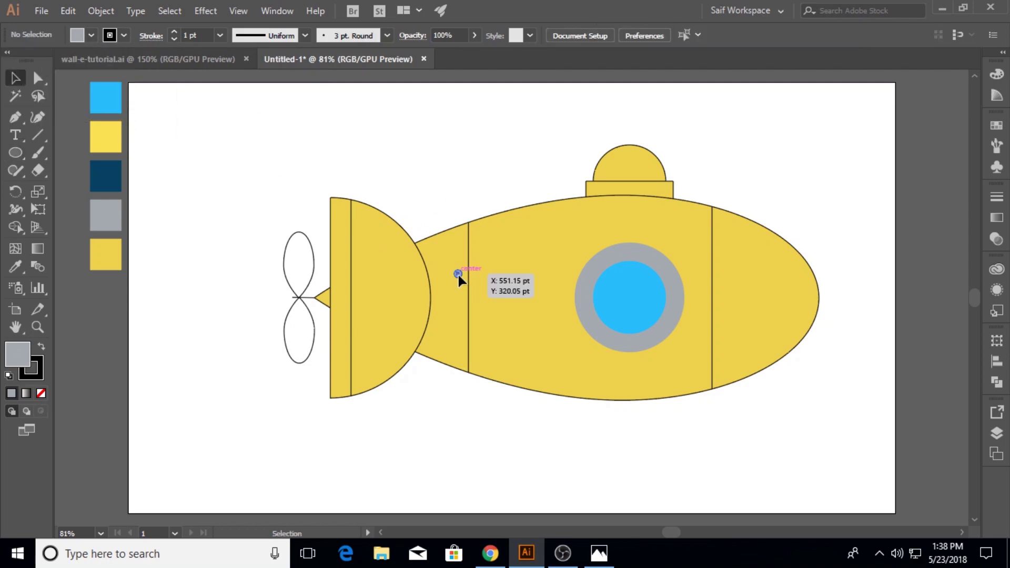
Step: Alt-drag rivet copies: a second on the left seam and three stacked on the right seam
{"action": "left_click_drag", "start_coordinate": [458, 275], "coordinate": [456, 319]}
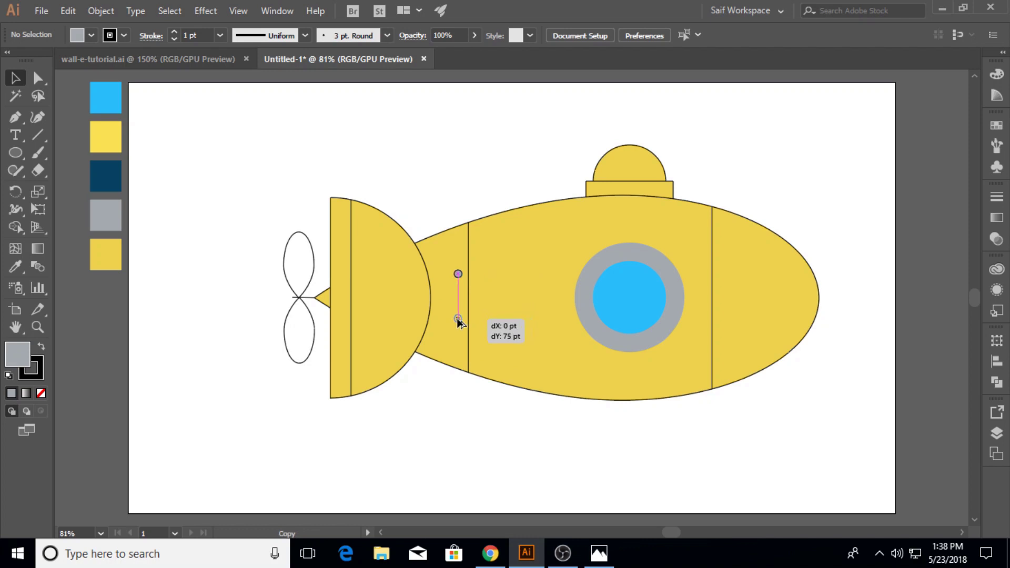
{"action": "left_click", "coordinate": [458, 274], "text": "shift"}
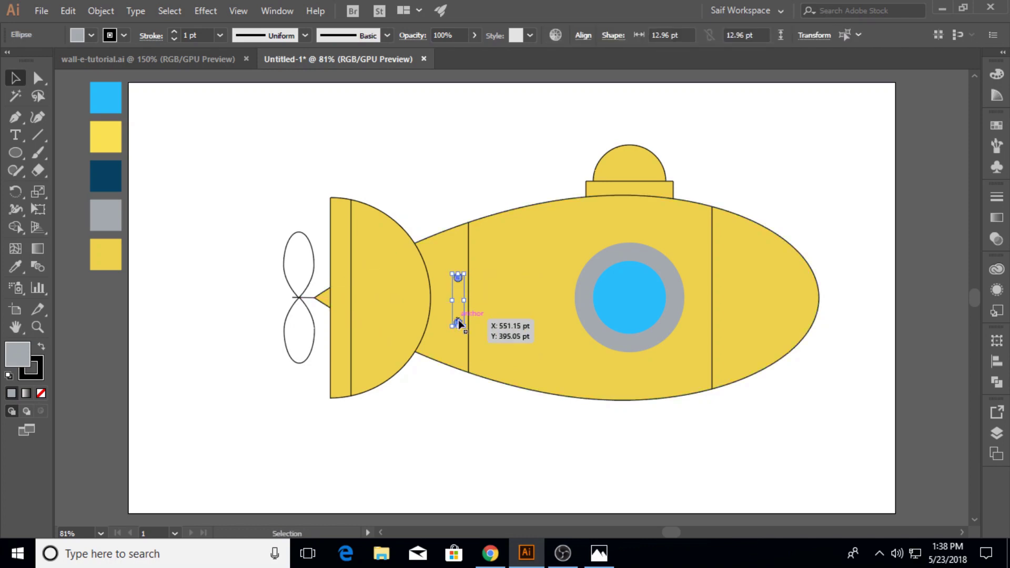
{"action": "left_click", "coordinate": [428, 428]}
{"action": "mouse_move", "coordinate": [459, 323]}
{"action": "left_mouse_down"}
{"action": "mouse_move", "coordinate": [731, 293]}
{"action": "mouse_move", "coordinate": [724, 298]}
{"action": "left_mouse_up"}
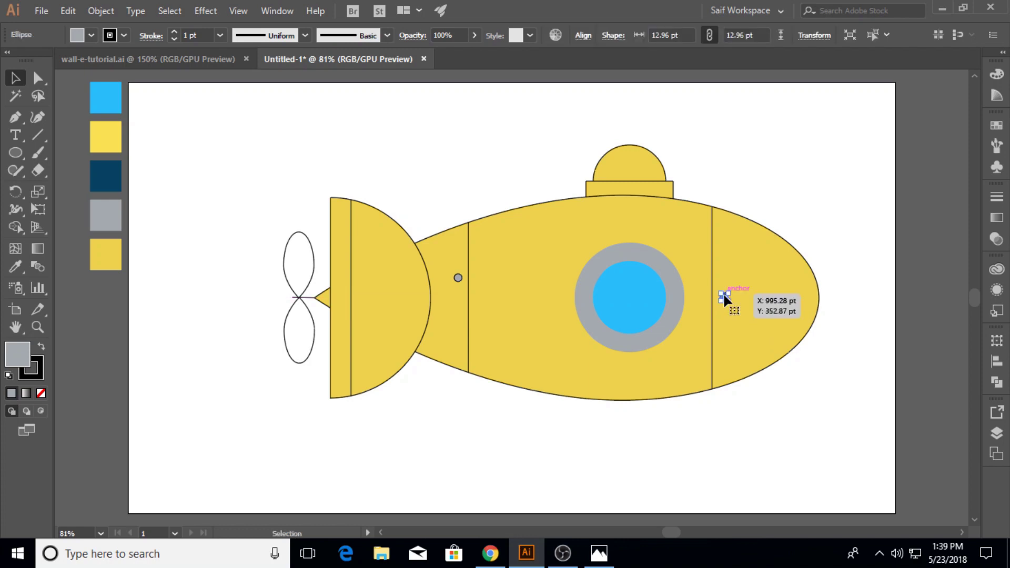
{"action": "key", "text": "ctrl+z"}
{"action": "left_click_drag", "start_coordinate": [464, 280], "coordinate": [722, 299]}
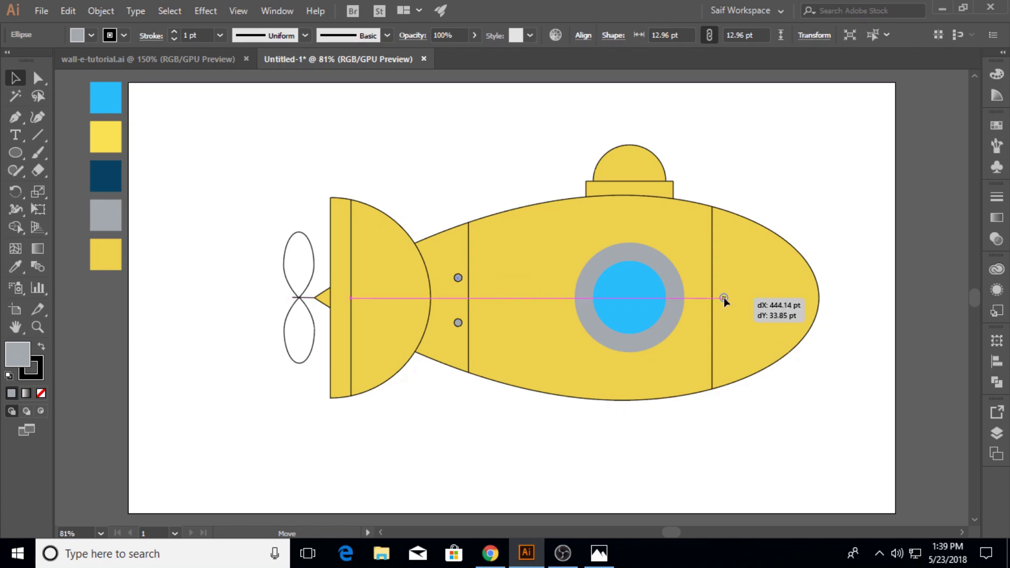
{"action": "mouse_move", "coordinate": [722, 298]}
{"action": "left_mouse_down"}
{"action": "mouse_move", "coordinate": [723, 251]}
{"action": "mouse_move", "coordinate": [724, 345]}
{"action": "left_mouse_up"}
{"action": "key", "text": "ctrl+shift+a"}
{"action": "left_click", "coordinate": [809, 191]}
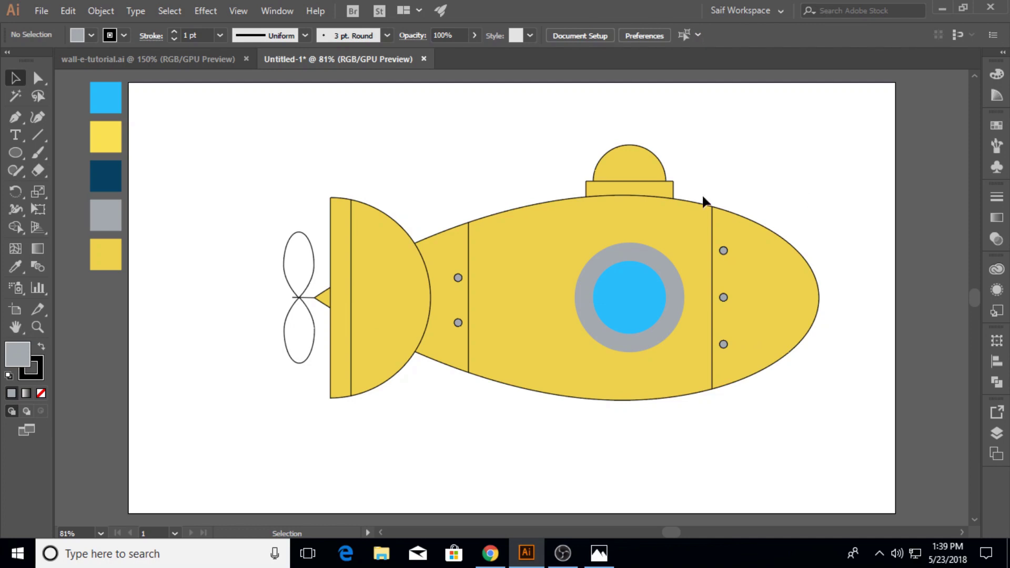
Step: Draw short motion dashes beside and above the tower, and copy them below the hull
{"action": "left_click", "coordinate": [38, 135]}
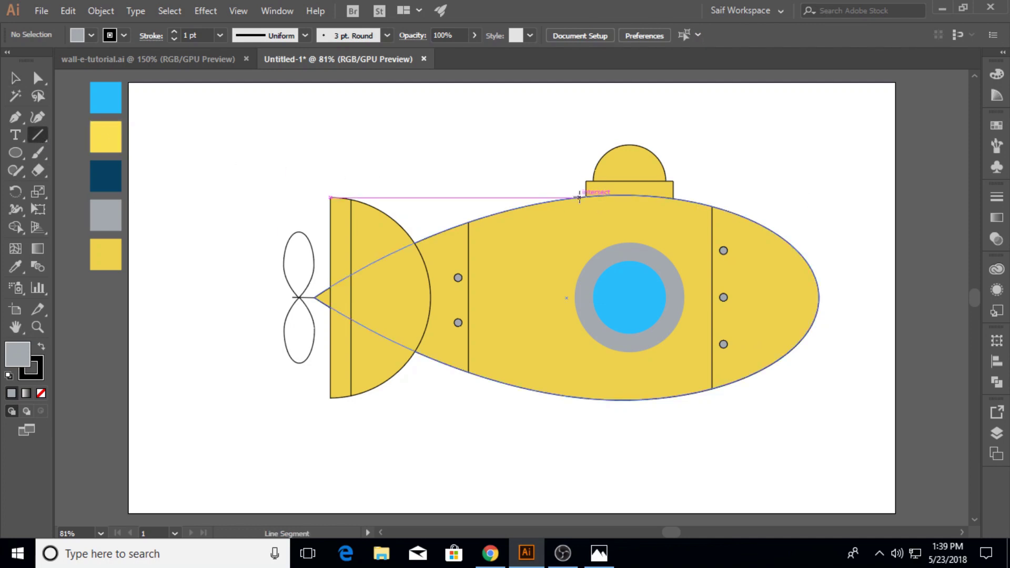
{"action": "left_click_drag", "start_coordinate": [580, 198], "coordinate": [498, 198]}
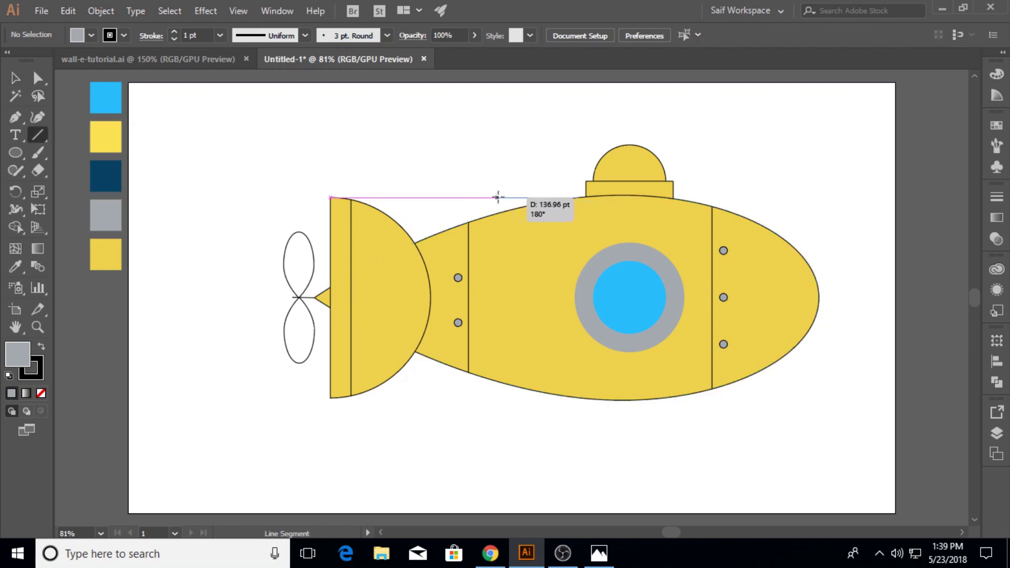
{"action": "left_click_drag", "start_coordinate": [497, 198], "coordinate": [466, 197]}
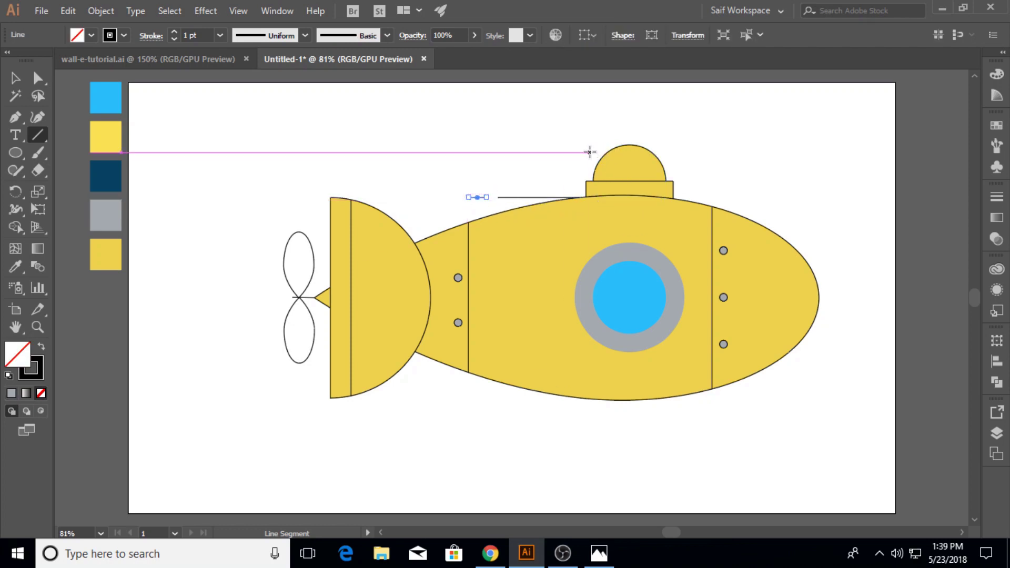
{"action": "left_click_drag", "start_coordinate": [590, 152], "coordinate": [526, 152]}
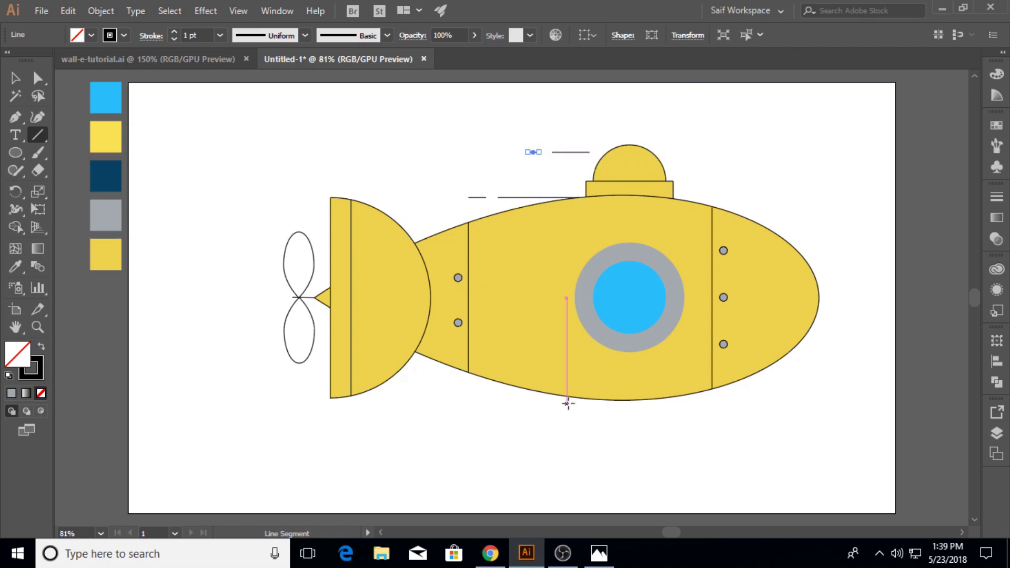
{"action": "left_click", "coordinate": [16, 78]}
{"action": "mouse_move", "coordinate": [457, 182]}
{"action": "left_mouse_down"}
{"action": "mouse_move", "coordinate": [507, 198]}
{"action": "mouse_move", "coordinate": [521, 403]}
{"action": "left_mouse_up"}
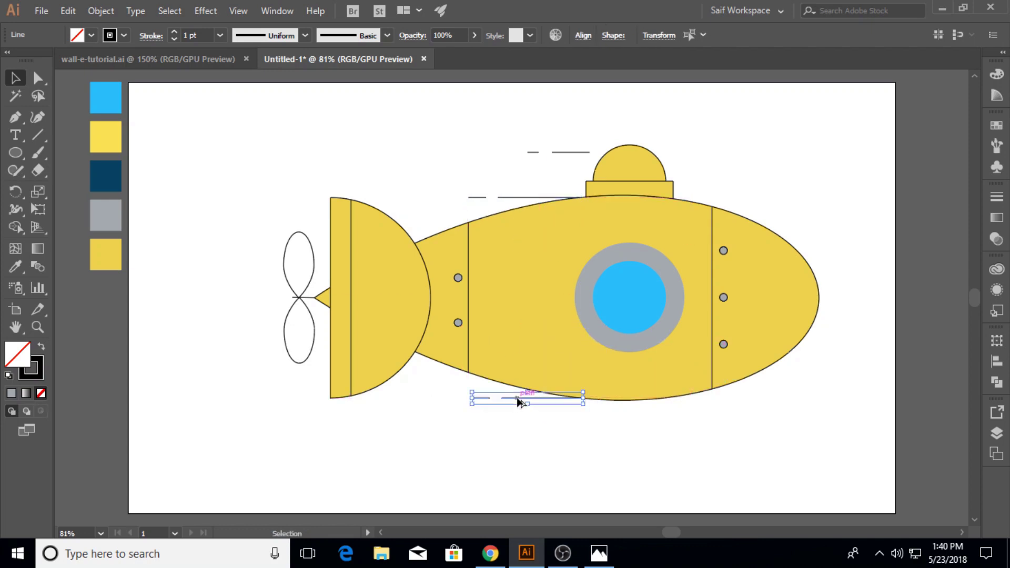
{"action": "left_click", "coordinate": [547, 456]}
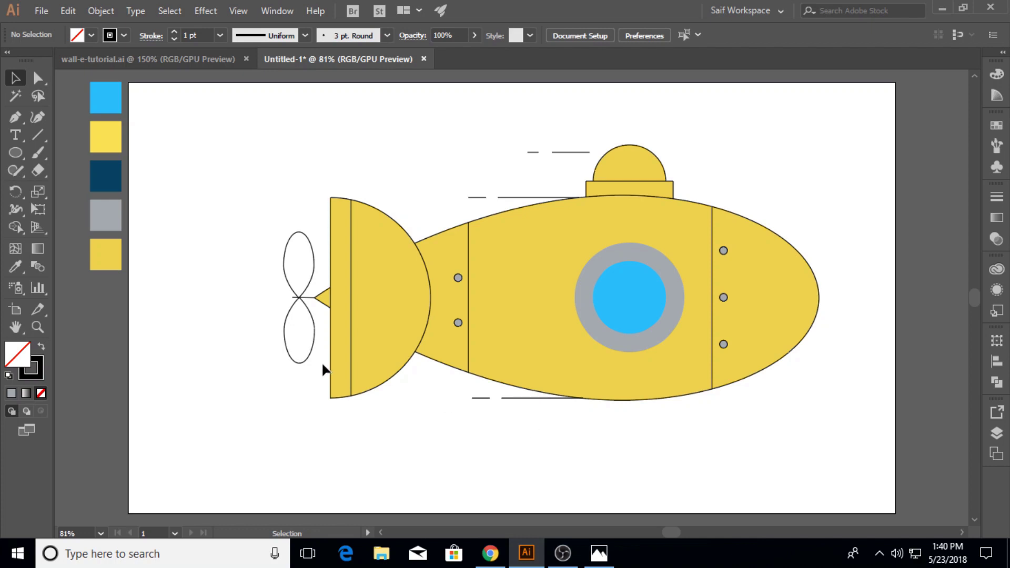
Step: Add two dashes left of the propeller and copy the aligned pair upward
{"action": "left_click", "coordinate": [35, 135]}
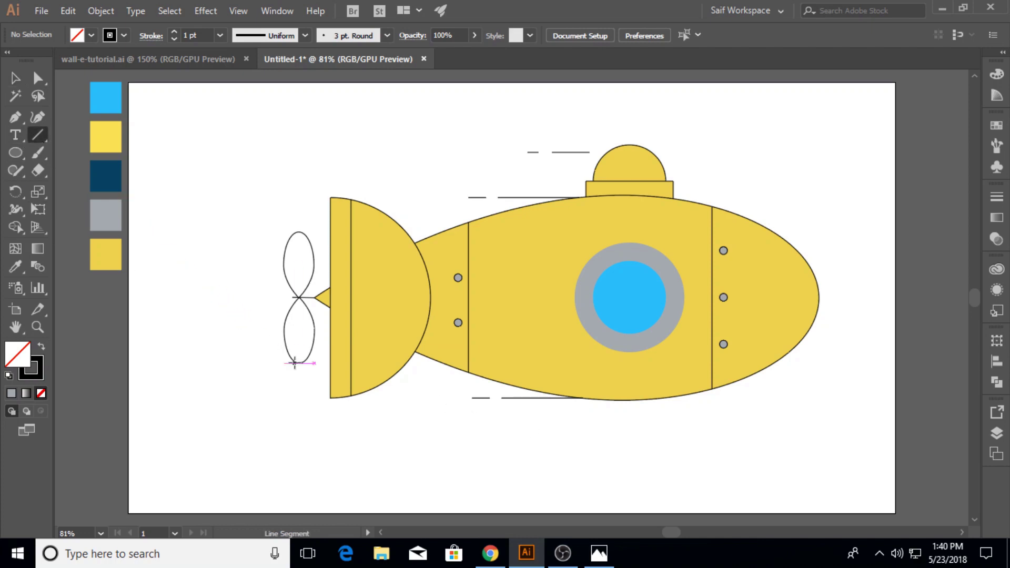
{"action": "left_click_drag", "start_coordinate": [287, 352], "coordinate": [239, 351]}
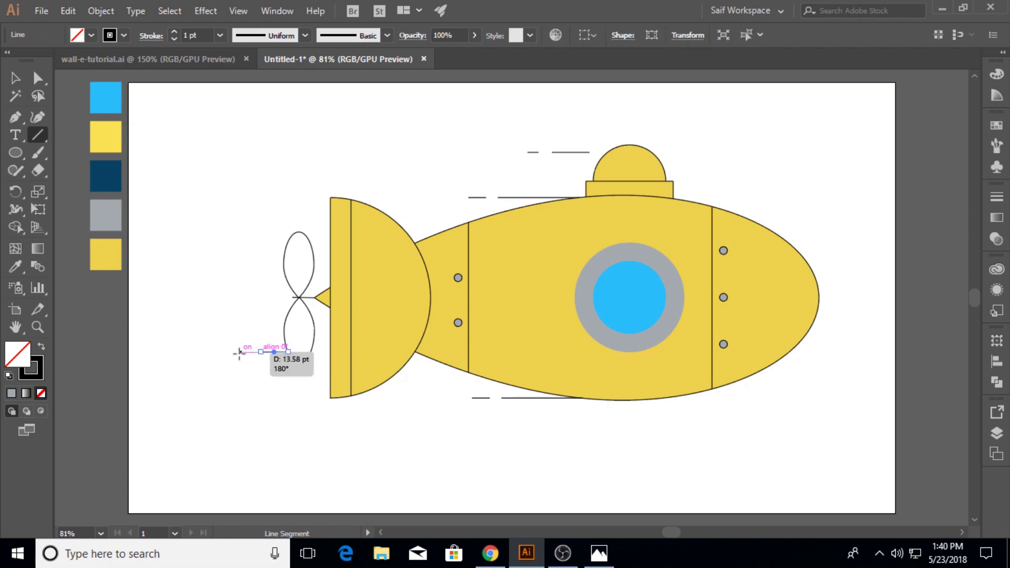
{"action": "left_click", "coordinate": [16, 78]}
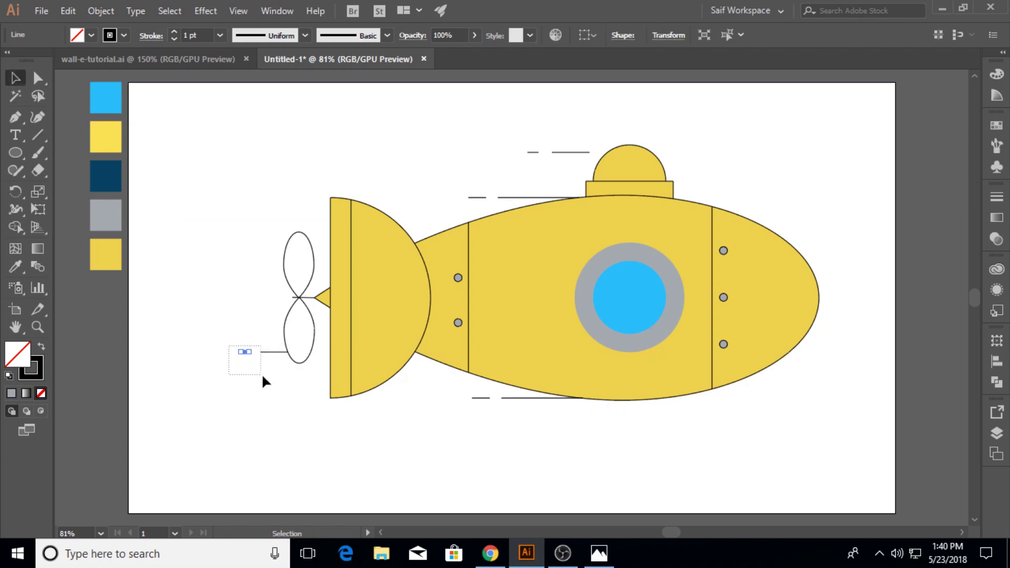
{"action": "left_click", "coordinate": [272, 351], "text": "shift"}
{"action": "left_click_drag", "start_coordinate": [273, 351], "coordinate": [270, 243]}
{"action": "key", "text": "Down"}
{"action": "left_click", "coordinate": [228, 339]}
{"action": "left_click", "coordinate": [228, 307]}
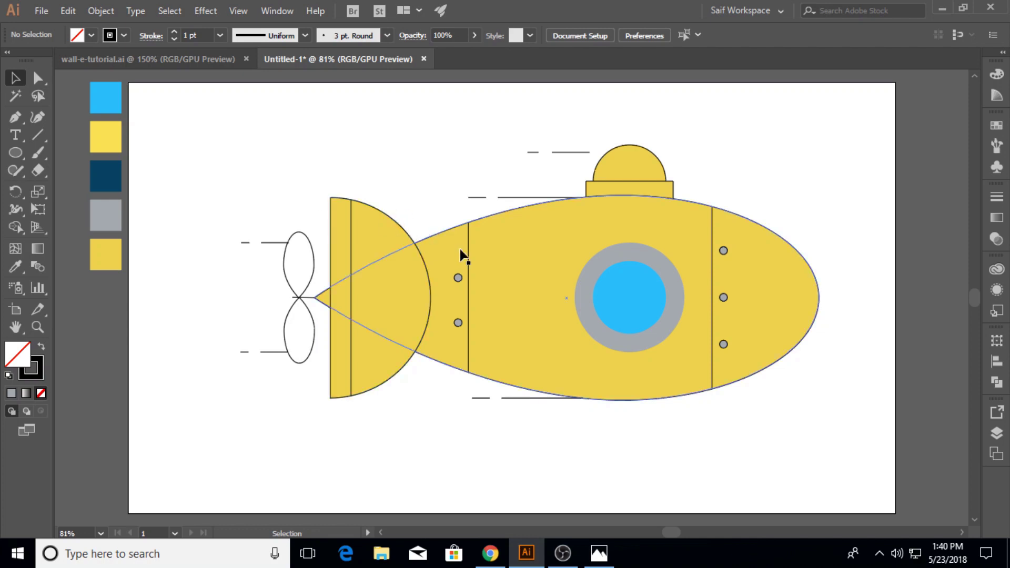
Step: Send the tail fin backward so it sits behind the hull
{"action": "left_click", "coordinate": [357, 222]}
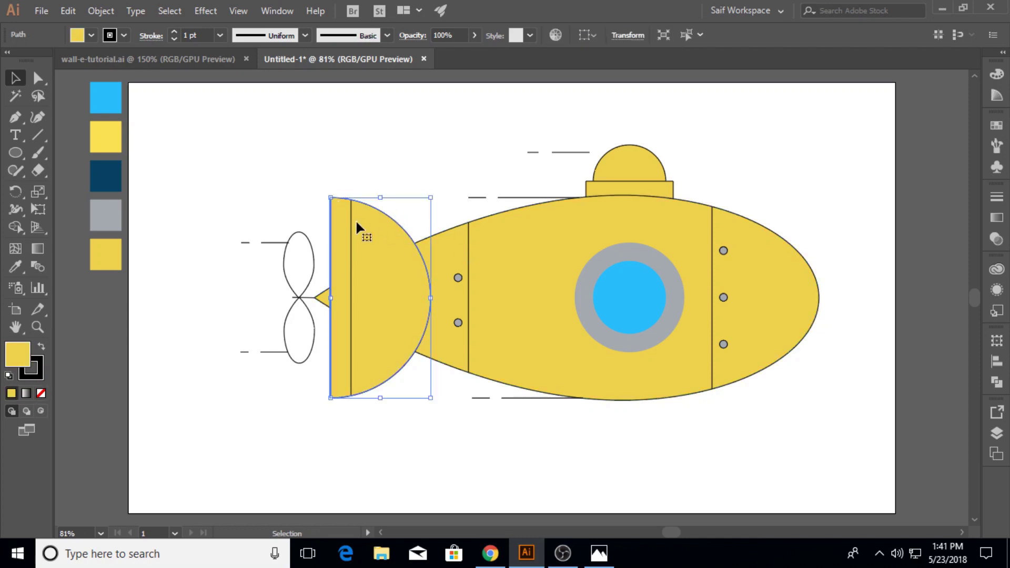
{"action": "right_click", "coordinate": [356, 222]}
{"action": "left_click", "coordinate": [583, 470]}
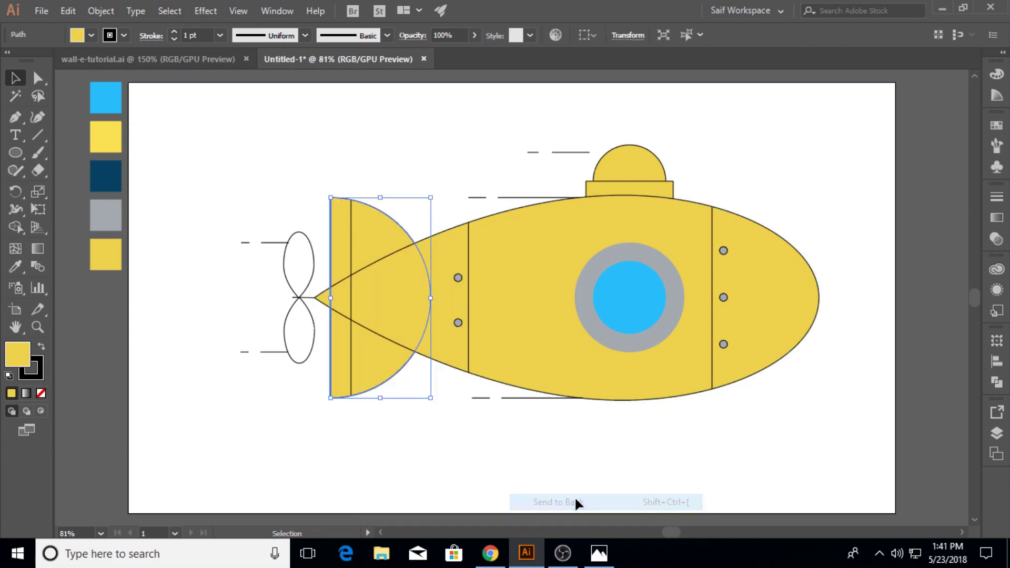
{"action": "left_click", "coordinate": [635, 434]}
Step: Make the propeller blades solid grey with no outline, then select the whole submarine
{"action": "left_click_drag", "start_coordinate": [239, 142], "coordinate": [316, 184]}
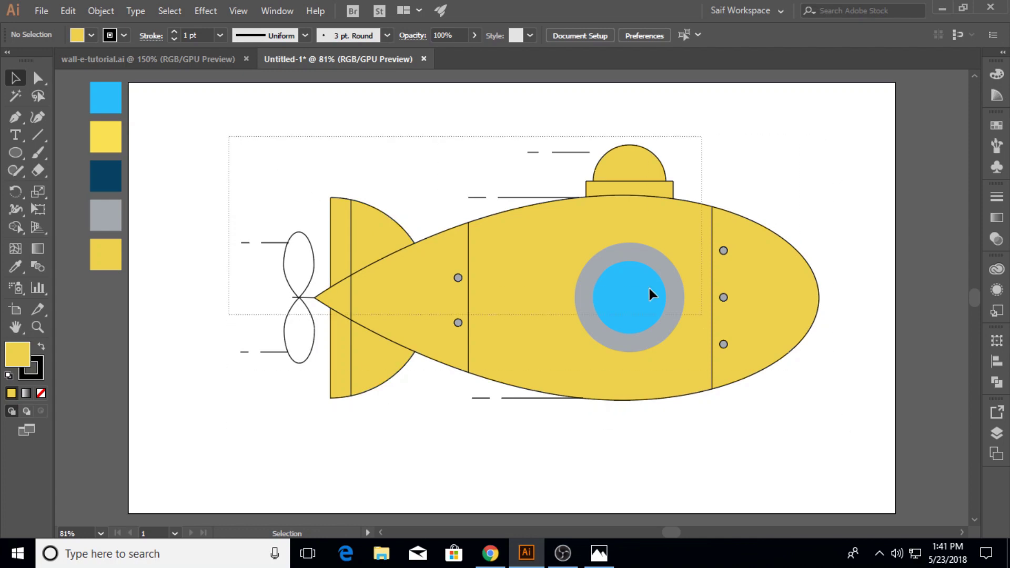
{"action": "left_click", "coordinate": [314, 271]}
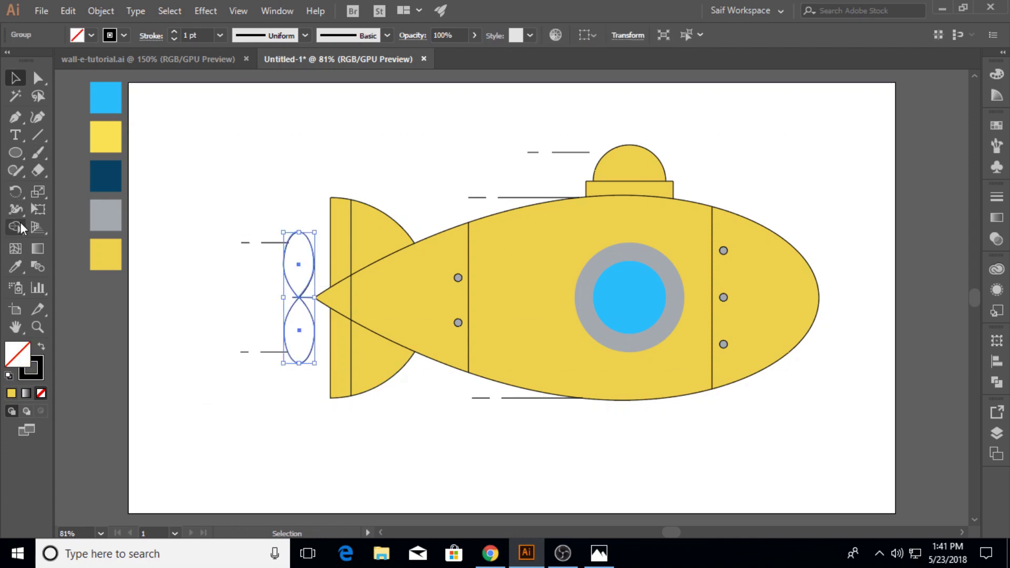
{"action": "left_click", "coordinate": [16, 265]}
{"action": "left_click", "coordinate": [105, 215]}
{"action": "left_click", "coordinate": [15, 78]}
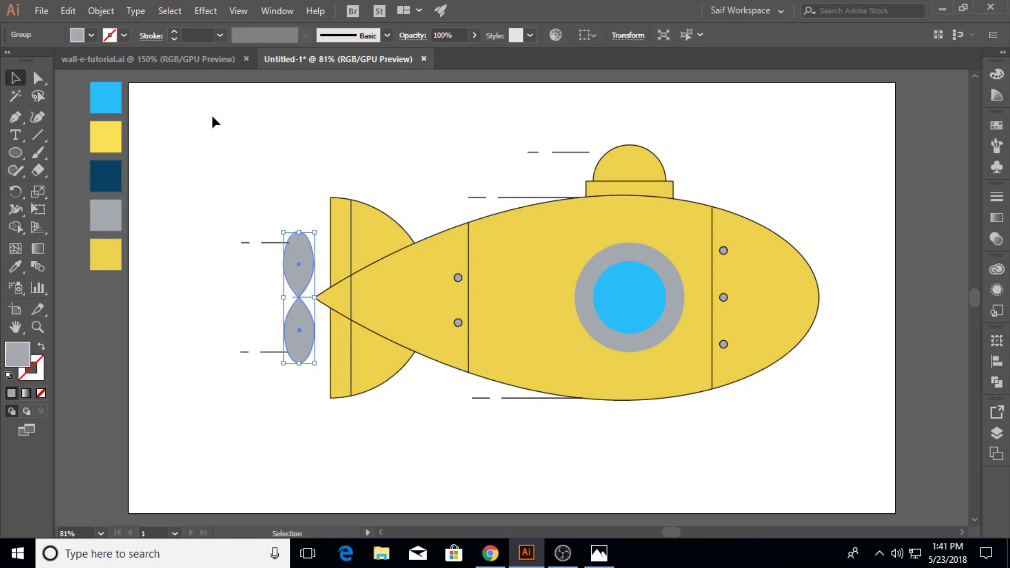
{"action": "left_click", "coordinate": [213, 121]}
{"action": "left_click", "coordinate": [590, 326]}
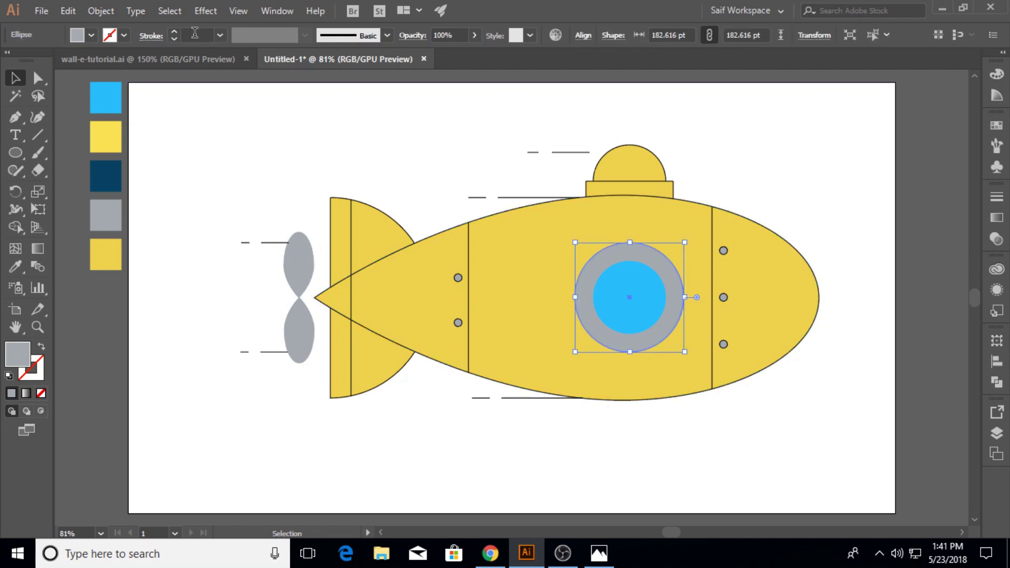
{"action": "left_click_drag", "start_coordinate": [185, 145], "coordinate": [841, 454]}
Step: Give every submarine part a black 5 pt outline
{"action": "left_click", "coordinate": [91, 35]}
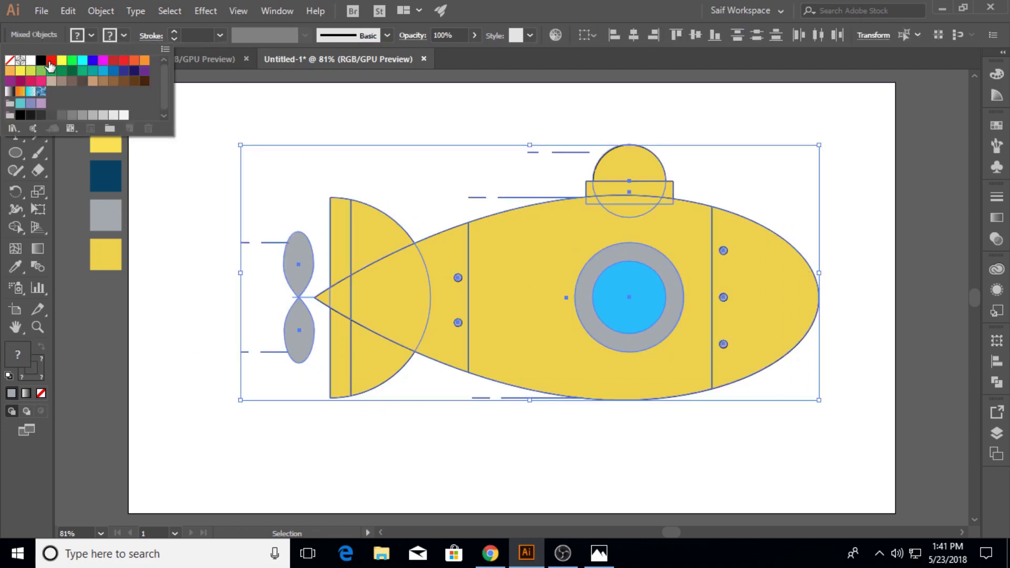
{"action": "left_click", "coordinate": [42, 61]}
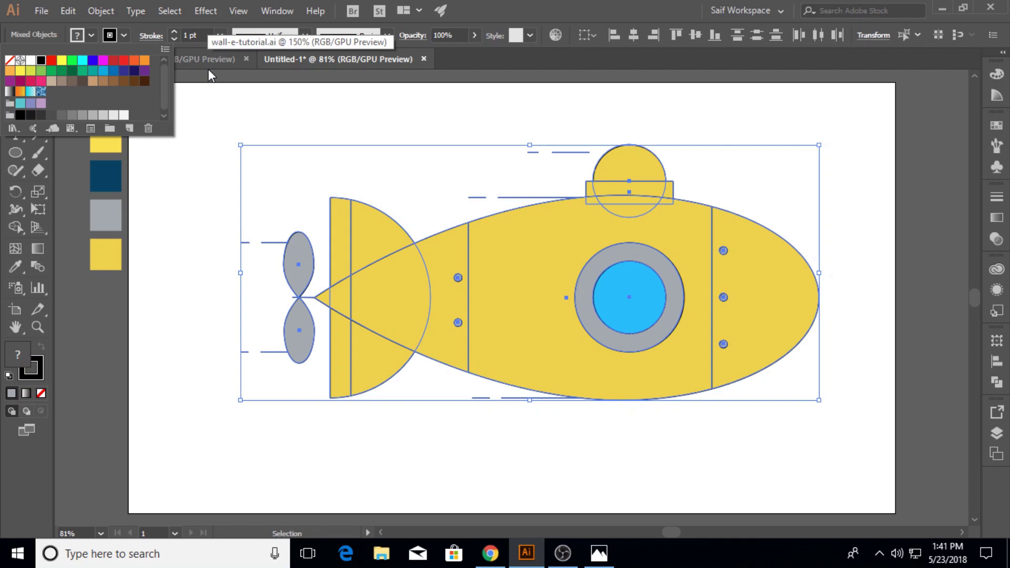
{"action": "left_click", "coordinate": [217, 36]}
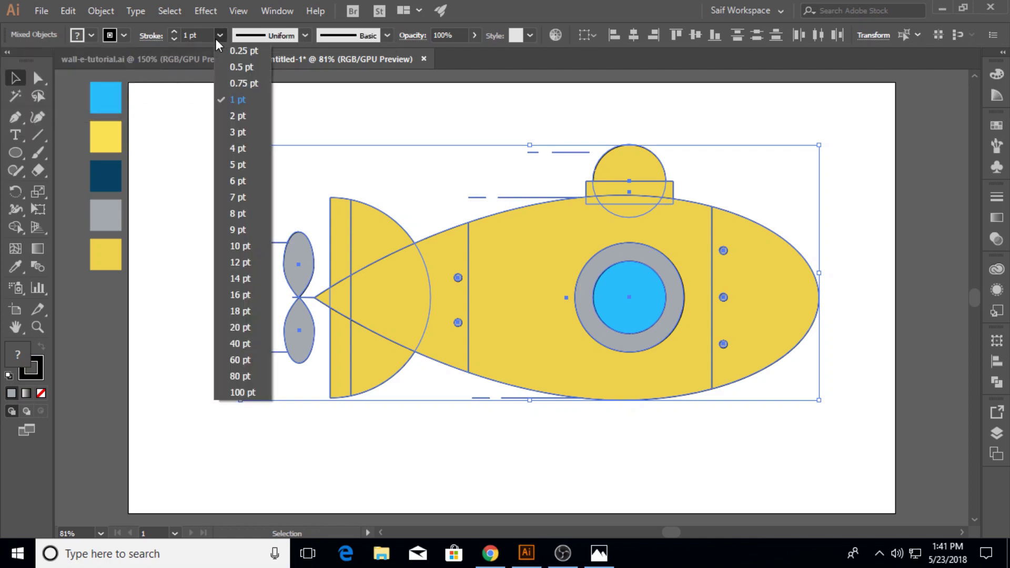
{"action": "left_click", "coordinate": [239, 164]}
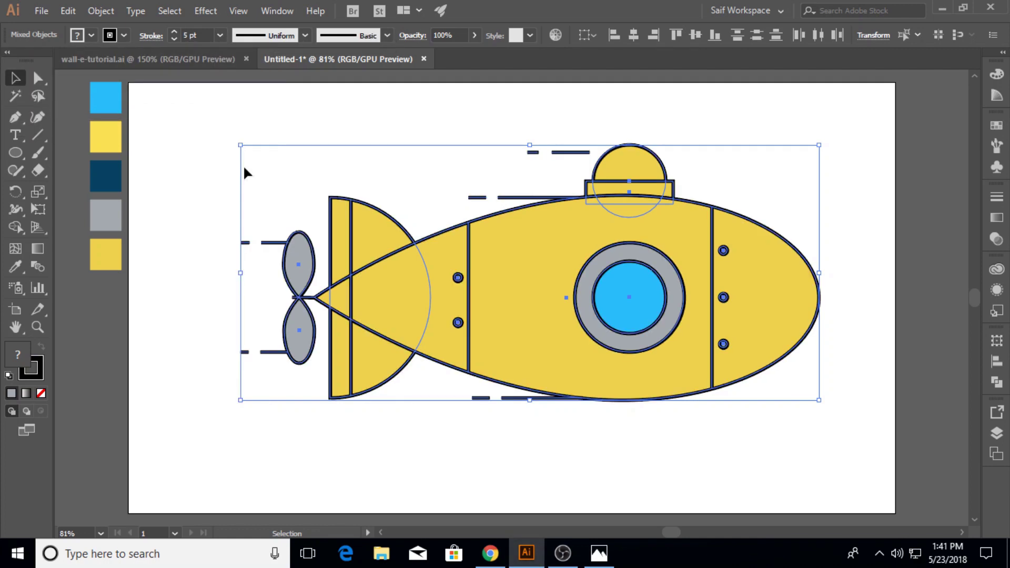
{"action": "left_click", "coordinate": [190, 157]}
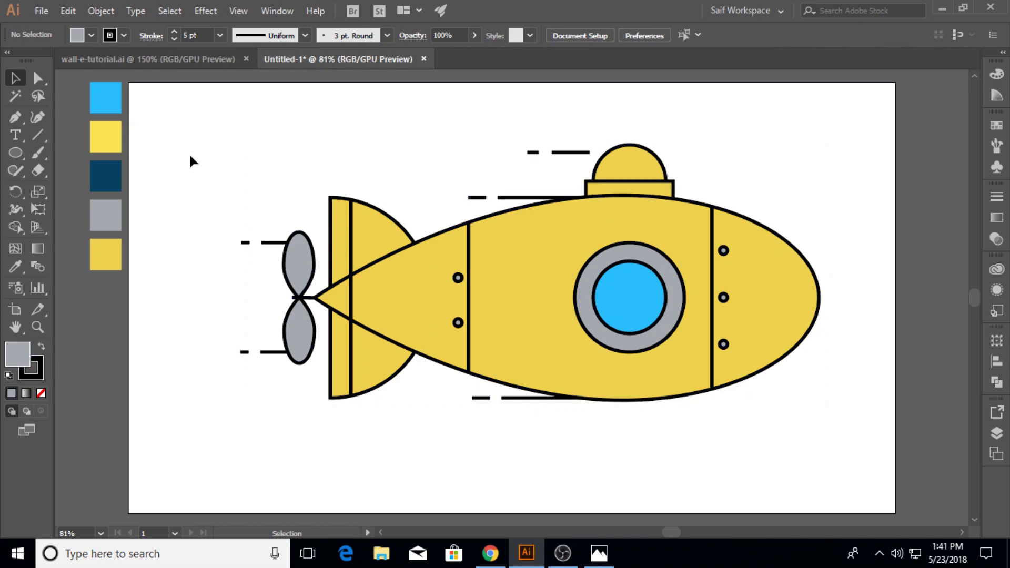
Step: Set the porthole outline to 10 pt
{"action": "left_click", "coordinate": [641, 248]}
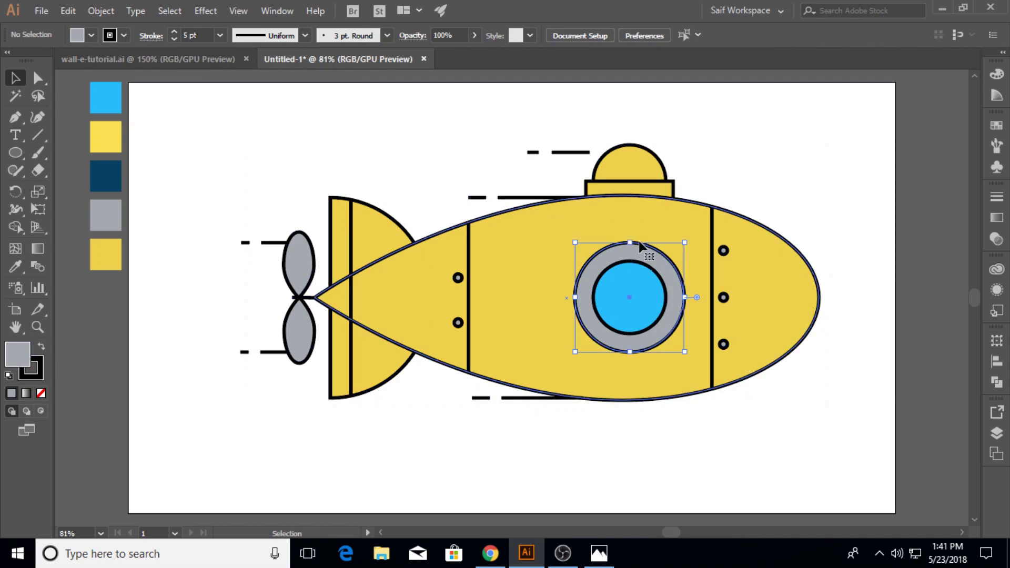
{"action": "left_click", "coordinate": [220, 36]}
{"action": "left_click", "coordinate": [240, 232]}
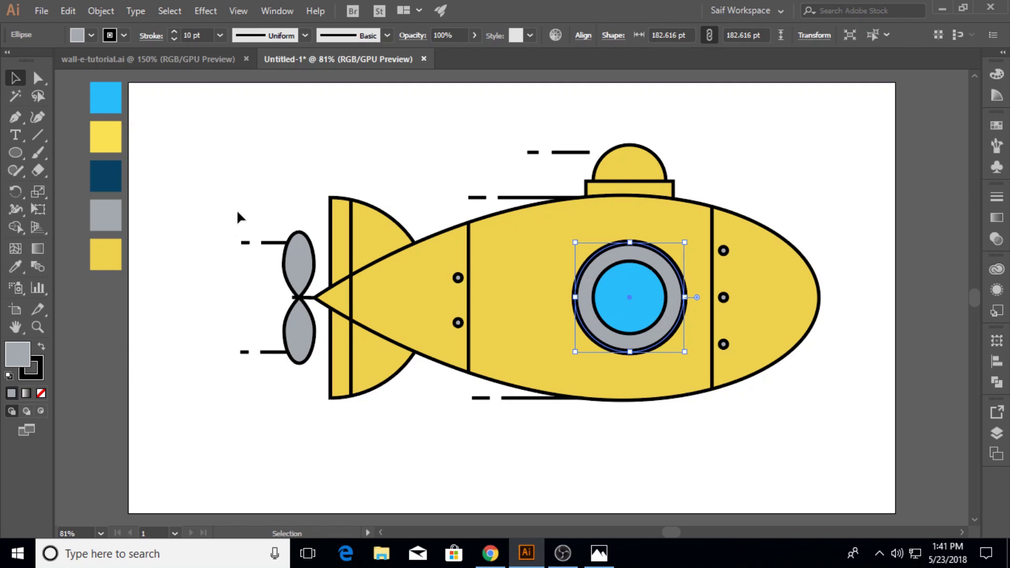
{"action": "left_click", "coordinate": [251, 149]}
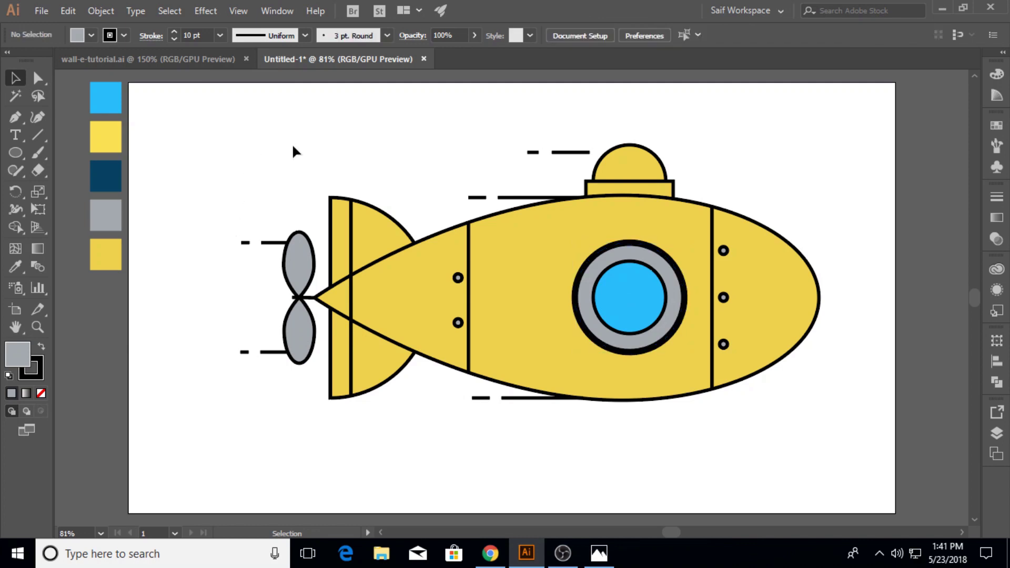
Step: Set the hull, periscope base, periscope dome and tail fin outlines to 10 pt
{"action": "left_click", "coordinate": [462, 227]}
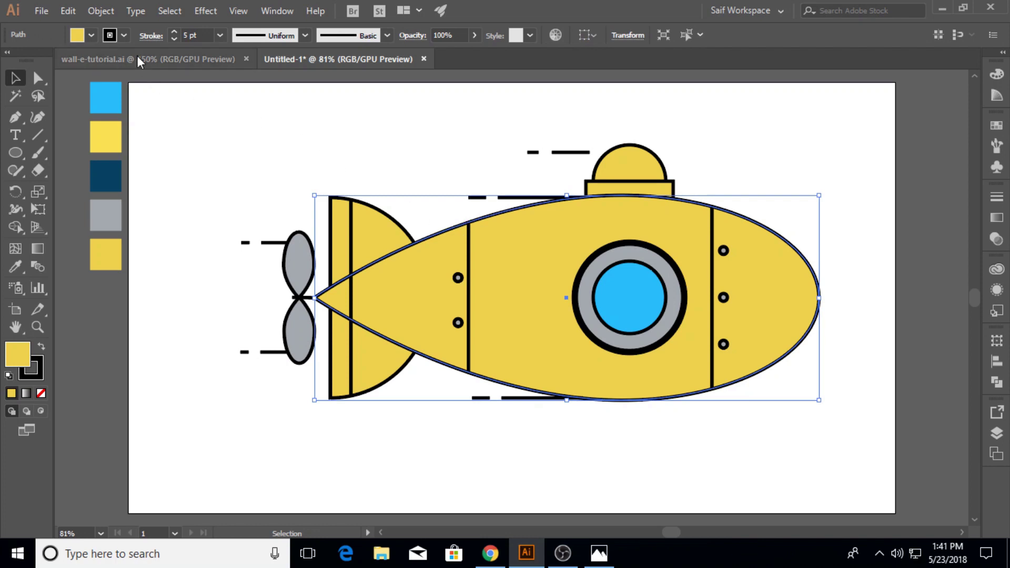
{"action": "left_click", "coordinate": [605, 189], "text": "shift"}
{"action": "left_click", "coordinate": [610, 169], "text": "shift"}
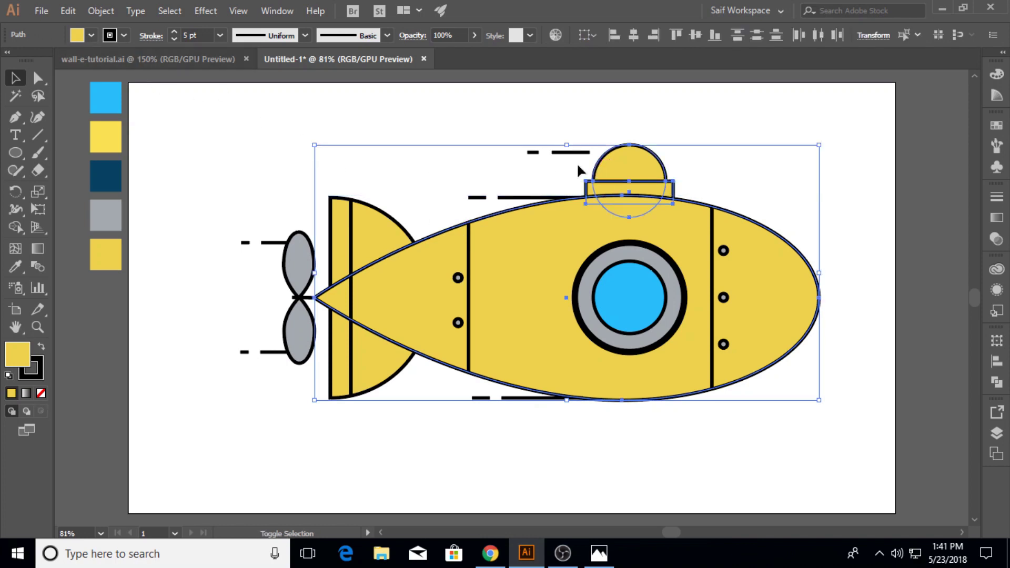
{"action": "left_click", "coordinate": [371, 211], "text": "shift"}
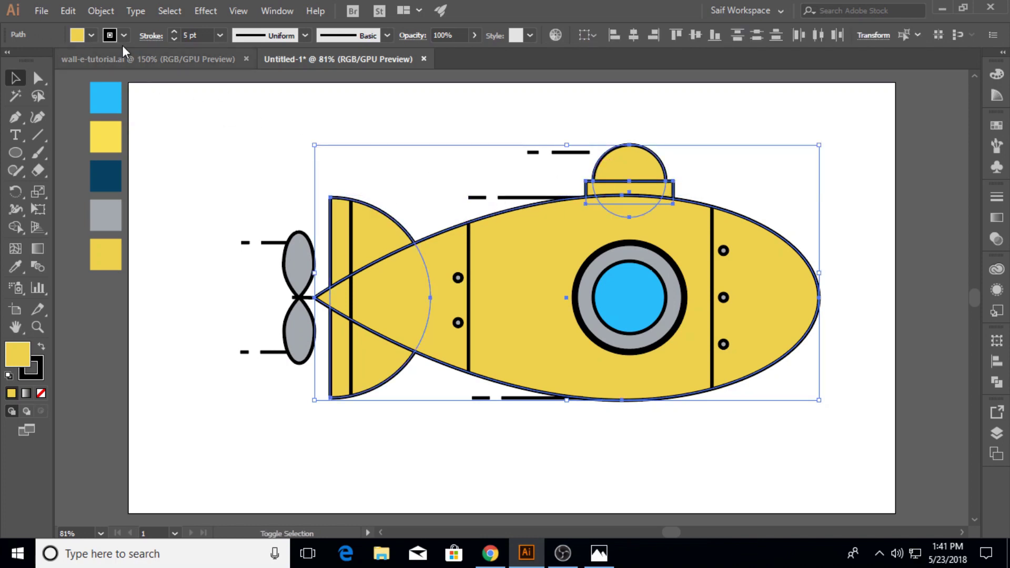
{"action": "left_click", "coordinate": [220, 35]}
{"action": "left_click", "coordinate": [247, 282]}
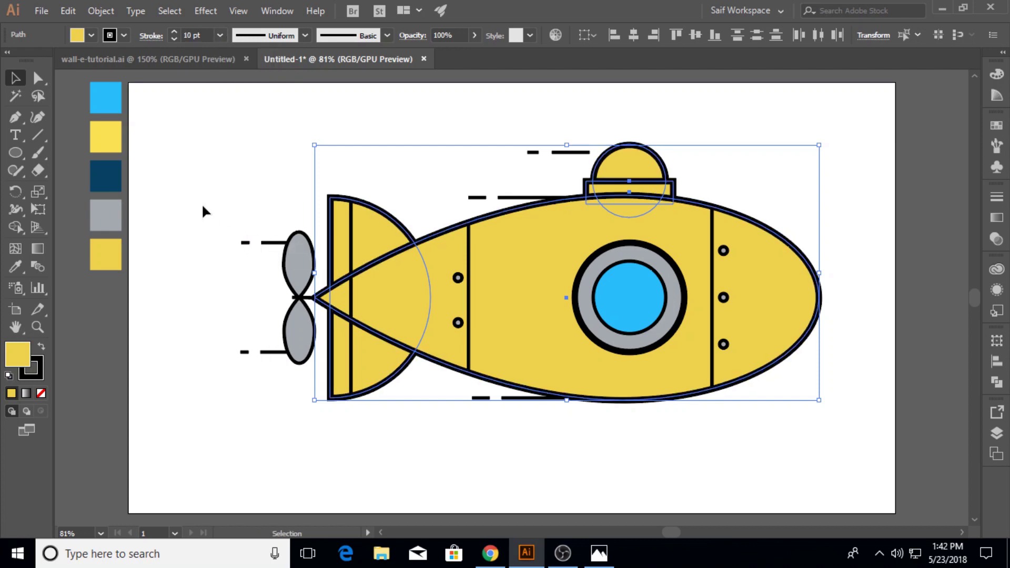
Step: Set the propeller outline to 10 pt
{"action": "left_click", "coordinate": [284, 263]}
{"action": "left_click", "coordinate": [311, 299], "text": "shift"}
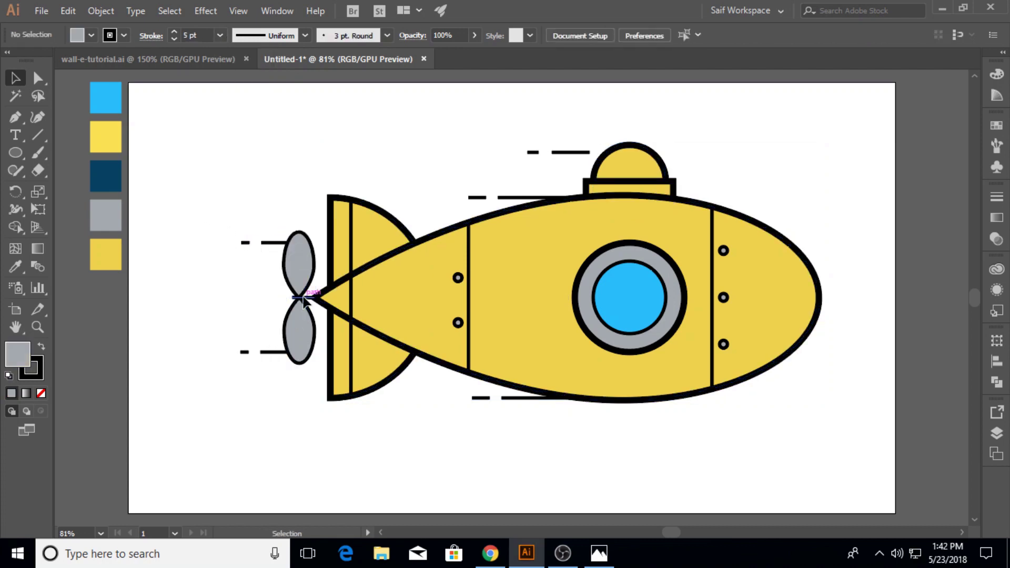
{"action": "left_click", "coordinate": [311, 299], "text": "shift"}
{"action": "left_click", "coordinate": [311, 299]}
{"action": "left_click", "coordinate": [220, 35]}
{"action": "left_click", "coordinate": [245, 247]}
{"action": "left_click", "coordinate": [229, 188]}
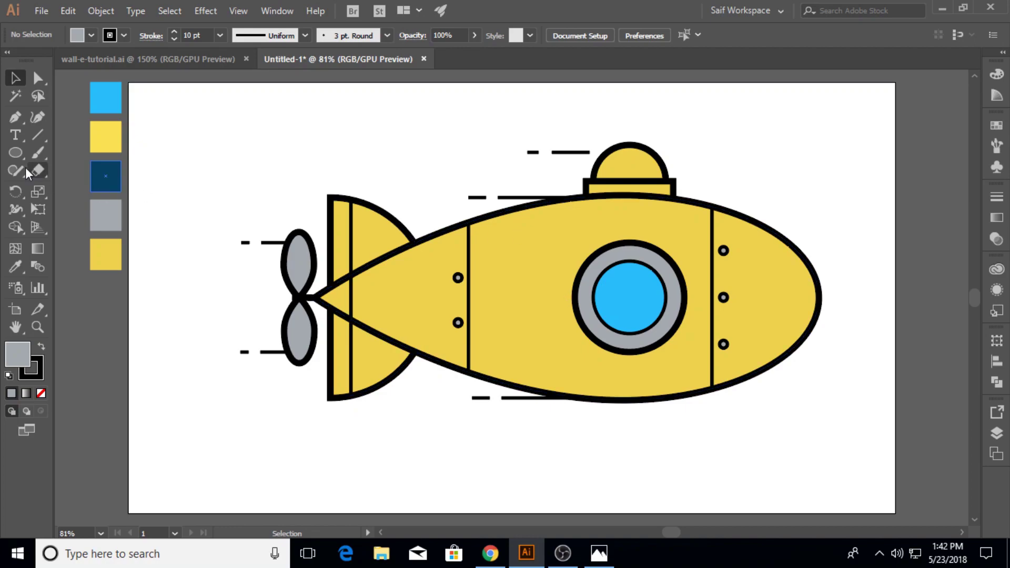
Step: Draw a small white, outline-free circle on the porthole glass
{"action": "key", "text": "l"}
{"action": "left_click", "coordinate": [552, 323]}
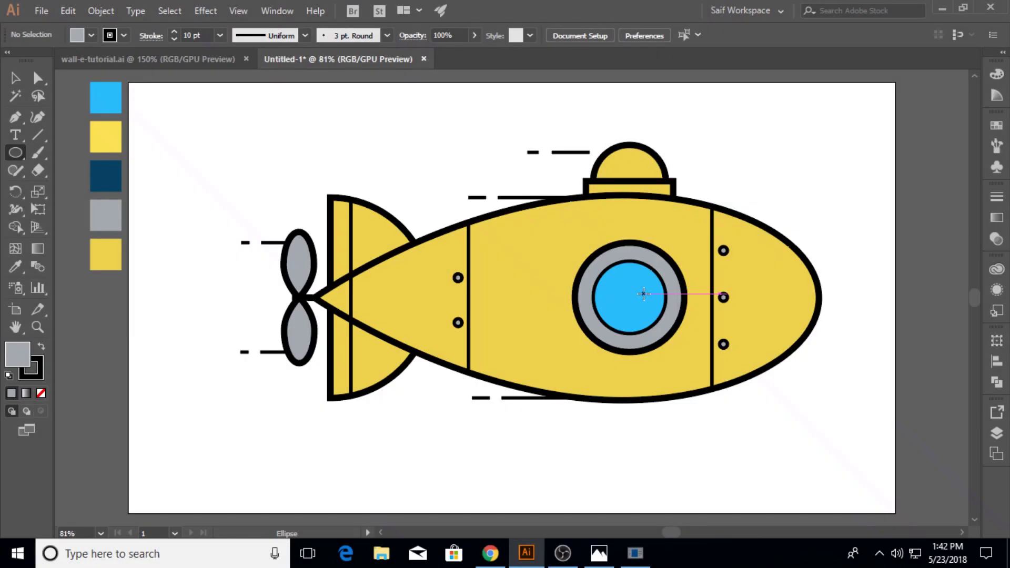
{"action": "left_click_drag", "start_coordinate": [638, 279], "coordinate": [651, 295]}
{"action": "left_click", "coordinate": [16, 79]}
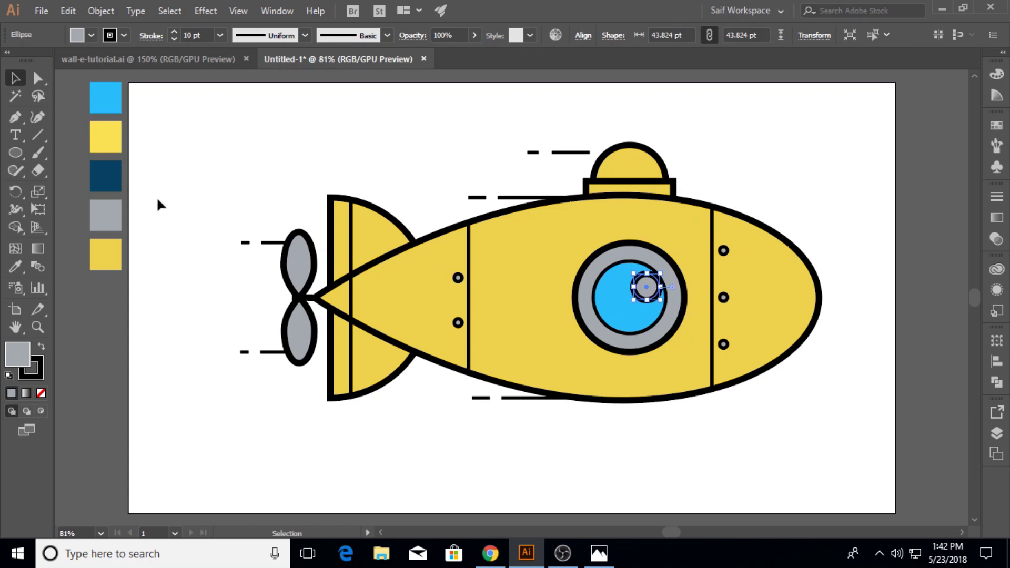
{"action": "left_click", "coordinate": [124, 35]}
{"action": "left_click", "coordinate": [30, 60]}
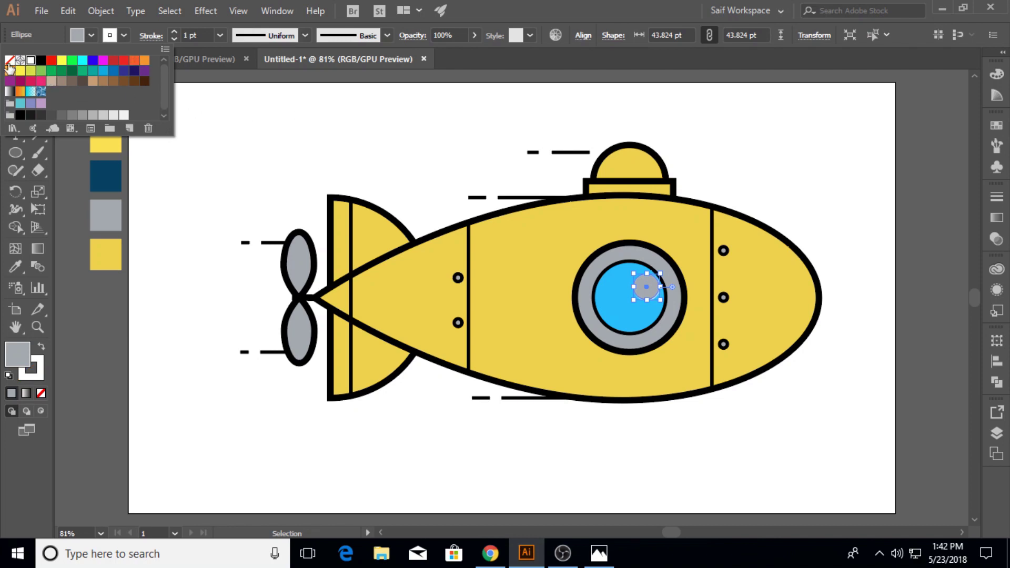
{"action": "left_click", "coordinate": [9, 60]}
{"action": "left_click", "coordinate": [91, 35]}
{"action": "left_click", "coordinate": [31, 60]}
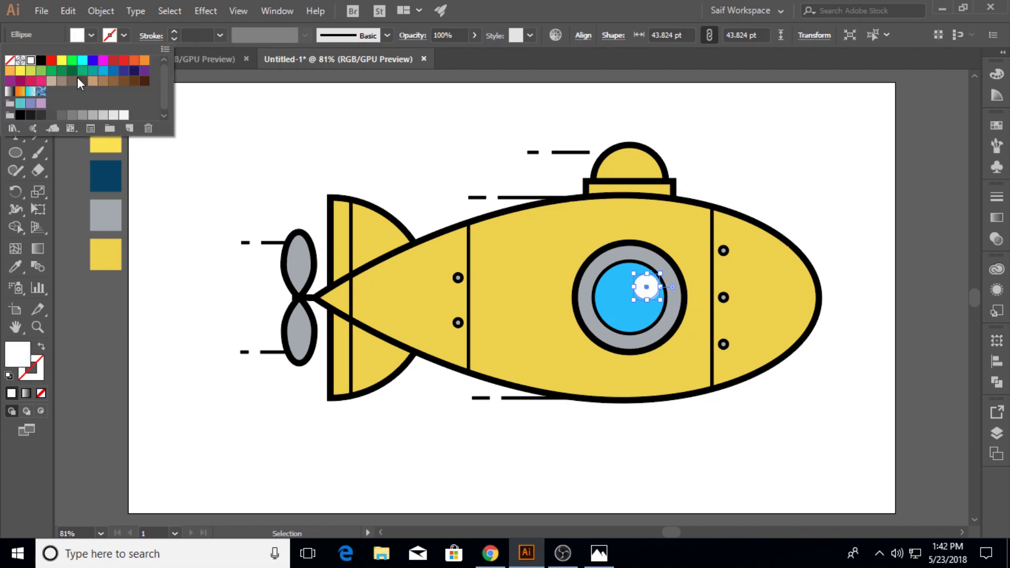
{"action": "key", "text": "Escape"}
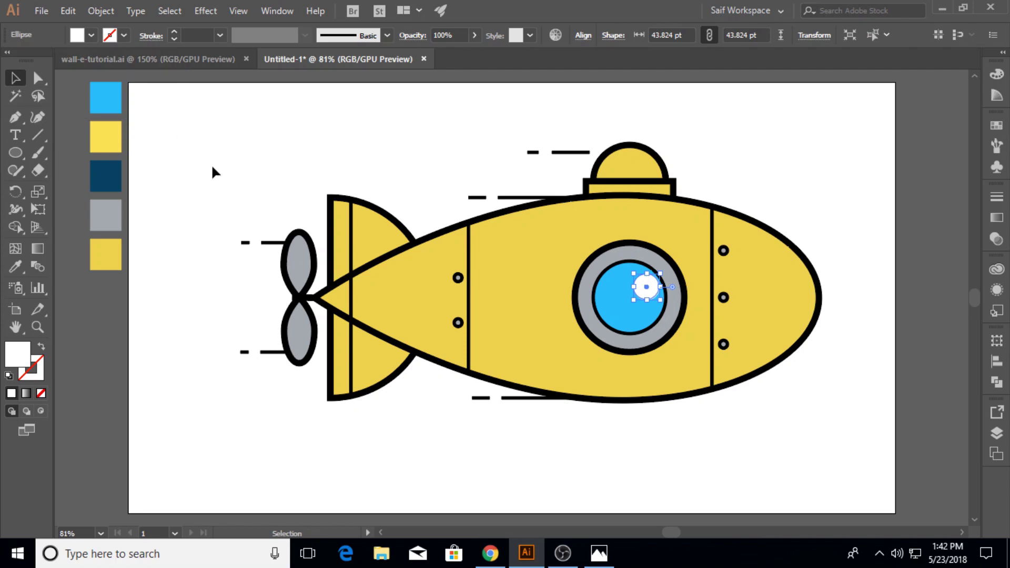
Step: Lower the highlight circle to 50% opacity, then select the periscope dome
{"action": "left_click", "coordinate": [997, 239]}
{"action": "left_click", "coordinate": [961, 213]}
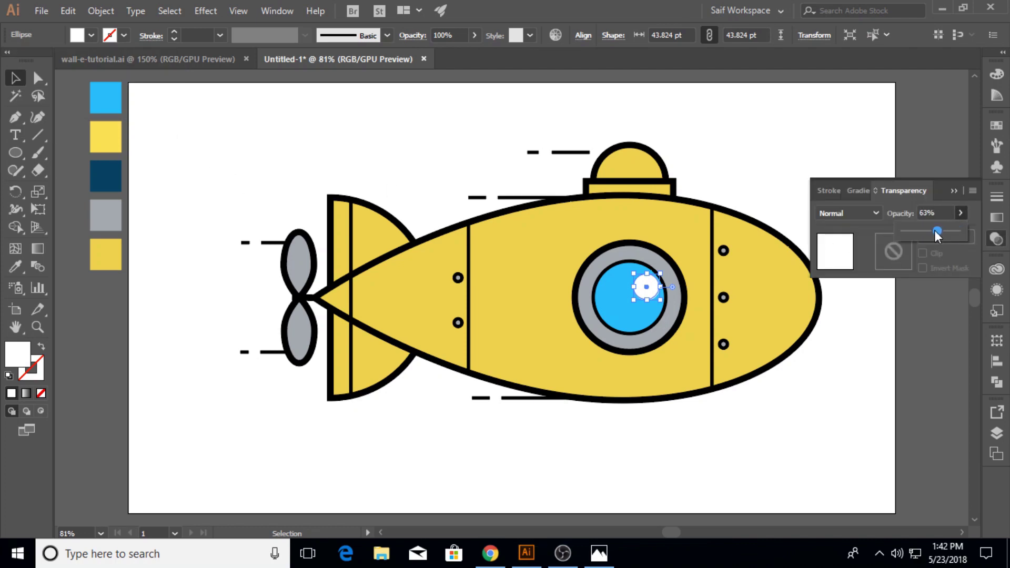
{"action": "left_click", "coordinate": [955, 191]}
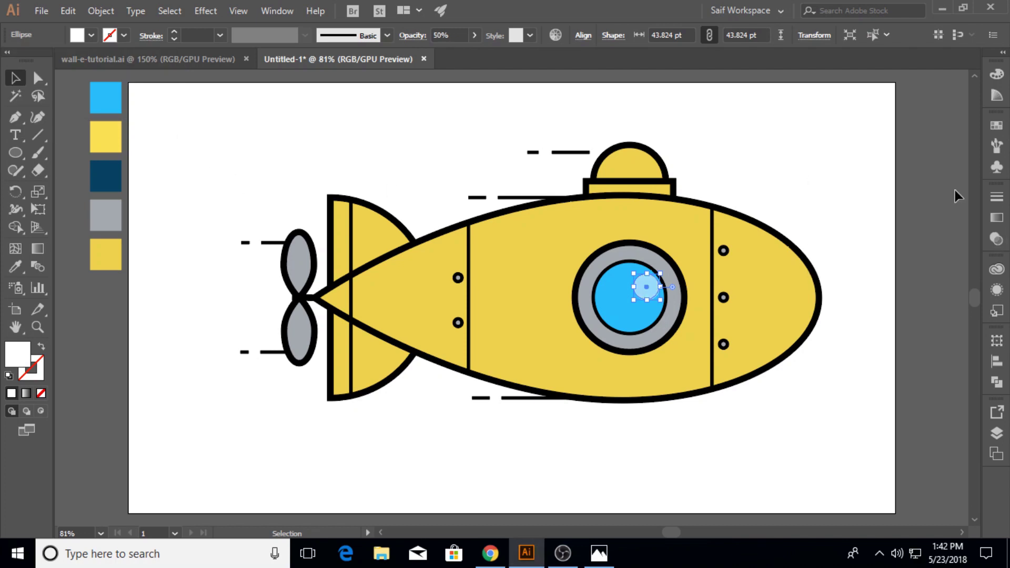
{"action": "left_click", "coordinate": [804, 202]}
{"action": "left_click", "coordinate": [630, 160]}
{"action": "left_click", "coordinate": [15, 267]}
Step: Fill the dome with the porthole blue and add a highlight copy behind the dome base
{"action": "left_click", "coordinate": [613, 310]}
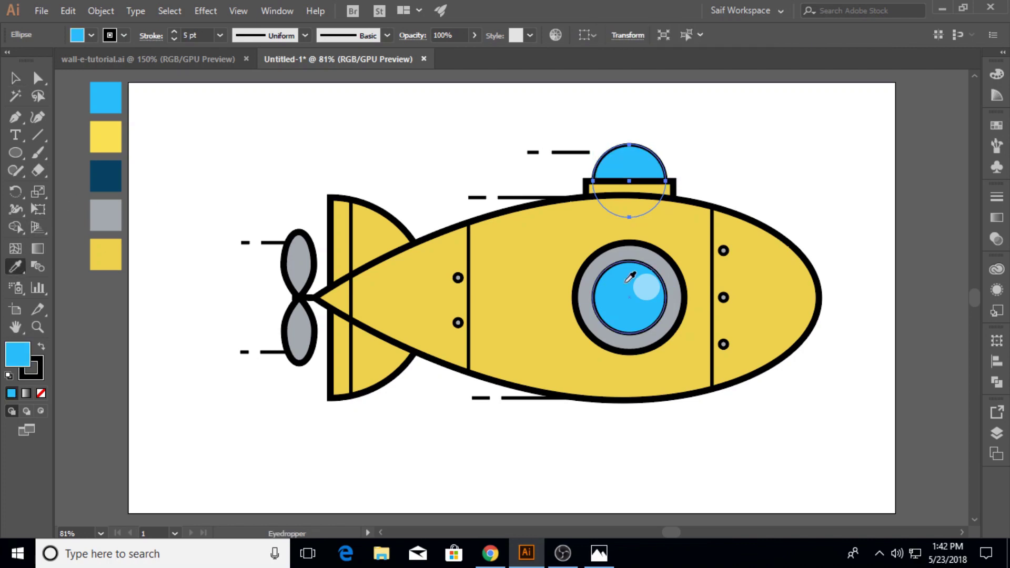
{"action": "left_click", "coordinate": [16, 78]}
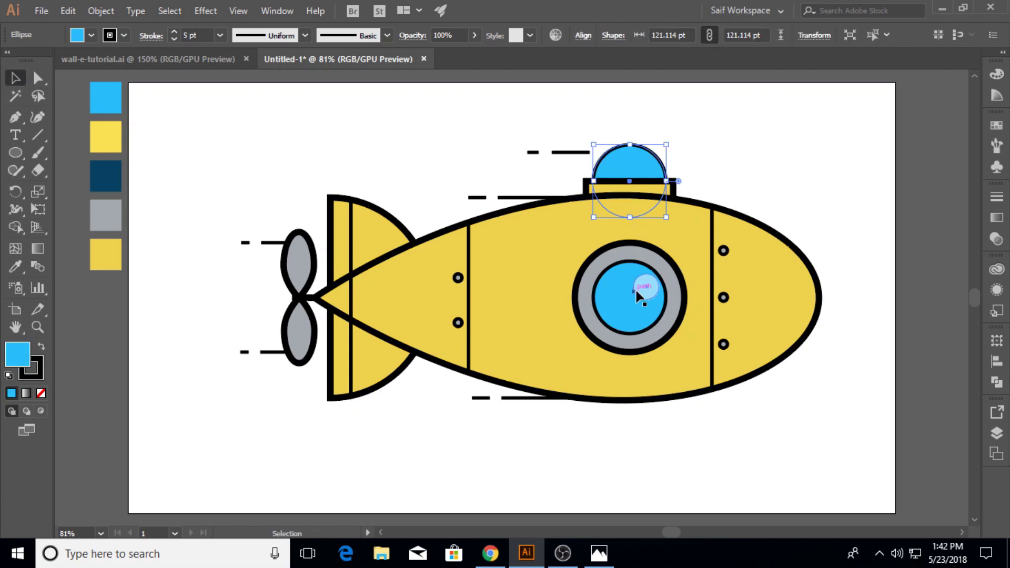
{"action": "mouse_move", "coordinate": [645, 293]}
{"action": "left_mouse_down"}
{"action": "mouse_move", "coordinate": [639, 194]}
{"action": "mouse_move", "coordinate": [684, 210]}
{"action": "mouse_move", "coordinate": [662, 199]}
{"action": "left_mouse_up"}
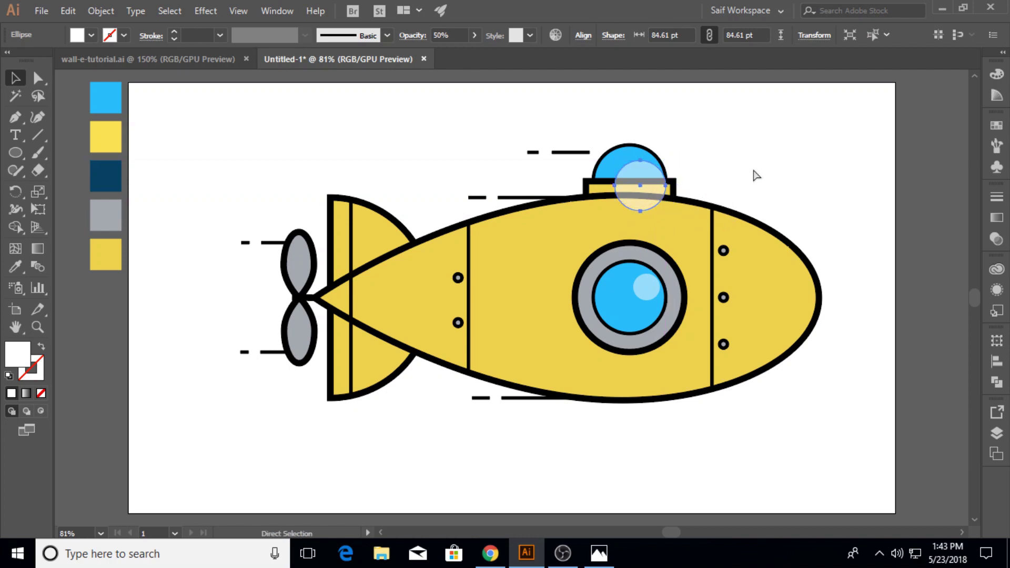
{"action": "left_click", "coordinate": [753, 166]}
{"action": "left_click", "coordinate": [644, 186]}
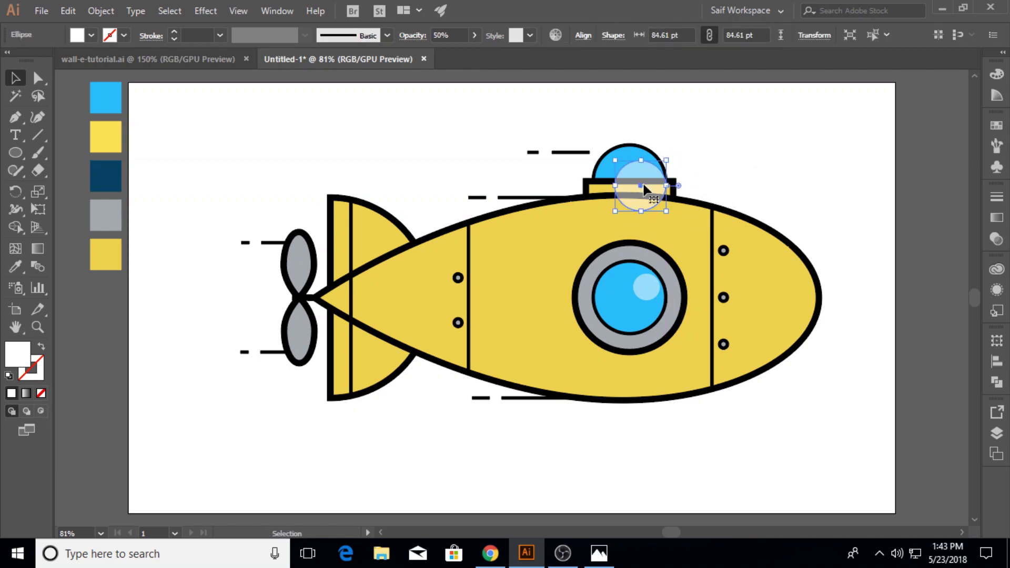
{"action": "key", "text": "ctrl+["}
{"action": "key", "text": "ctrl+["}
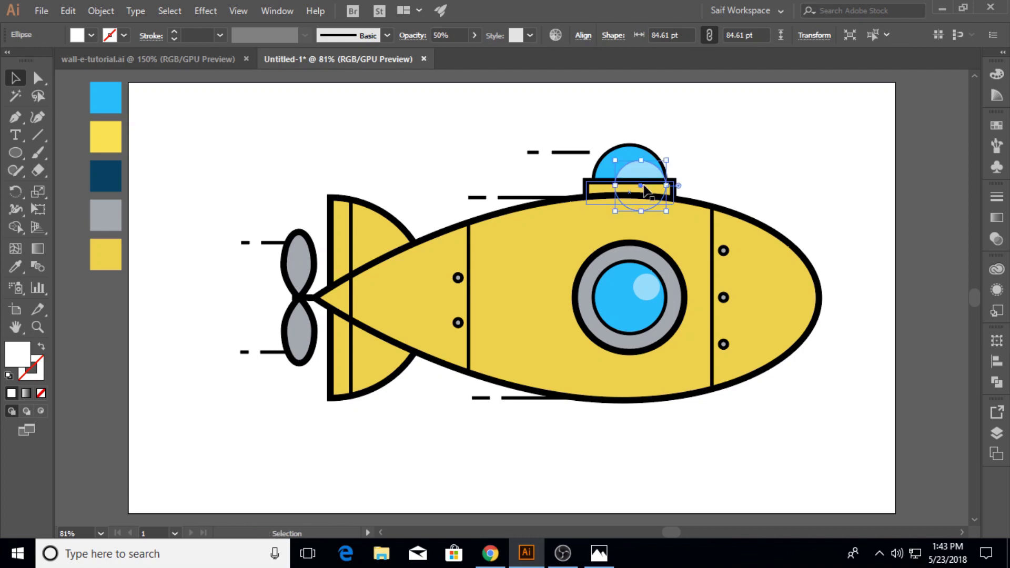
{"action": "left_click", "coordinate": [705, 156]}
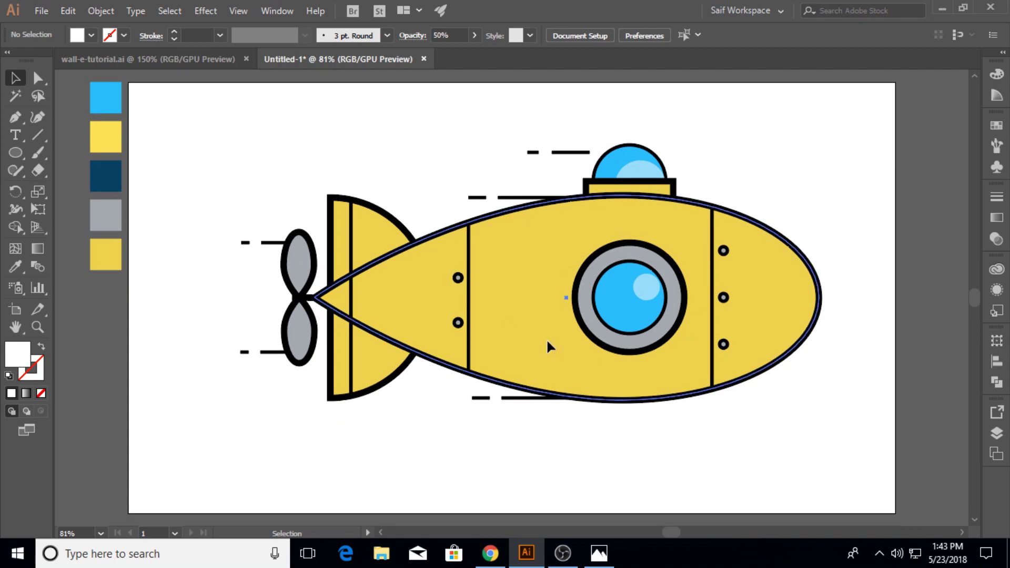
Step: Copy the hull below the submarine and start a curved path along its bottom
{"action": "left_click_drag", "start_coordinate": [547, 342], "coordinate": [565, 456]}
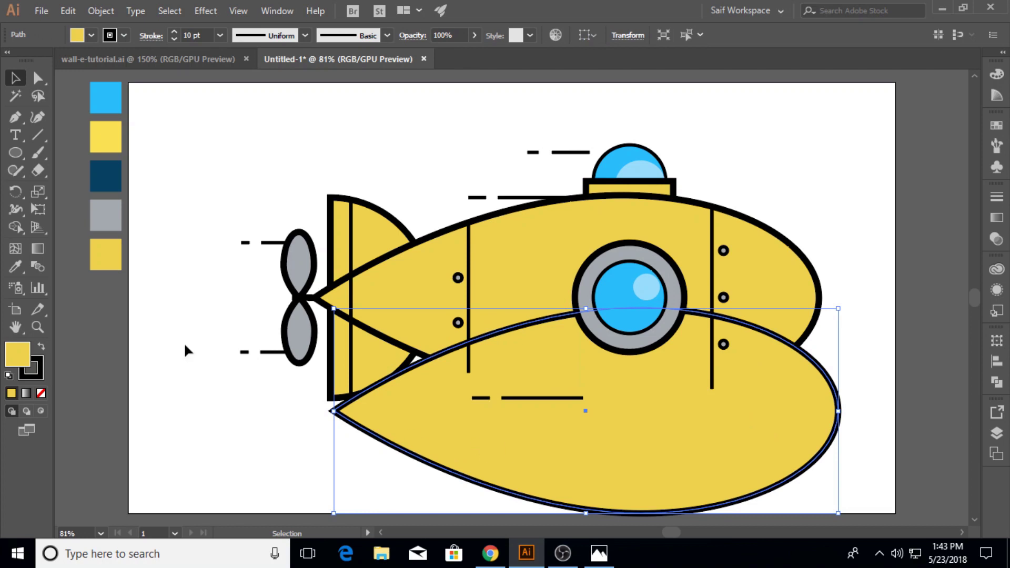
{"action": "left_click", "coordinate": [19, 118]}
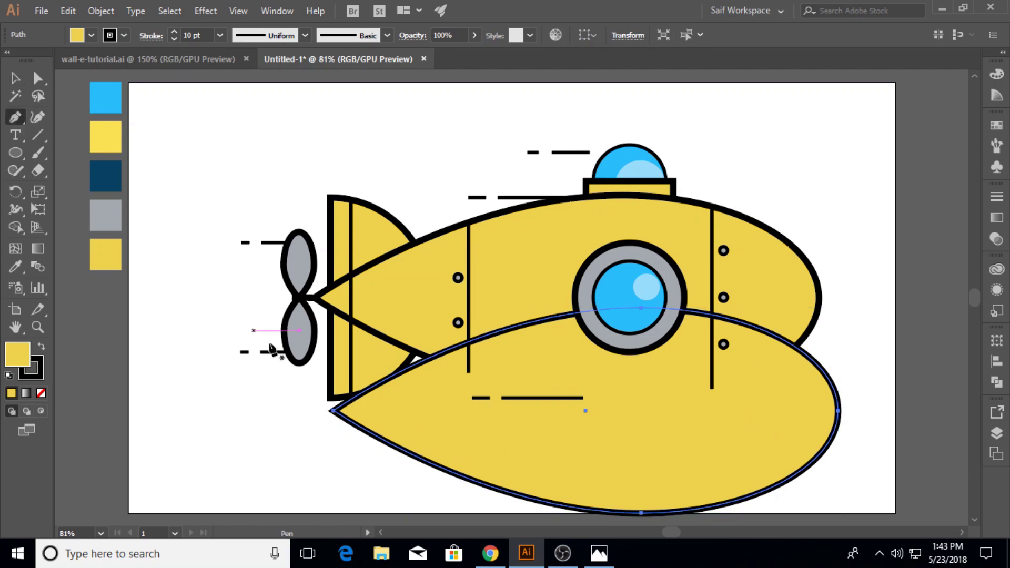
{"action": "left_click", "coordinate": [331, 410]}
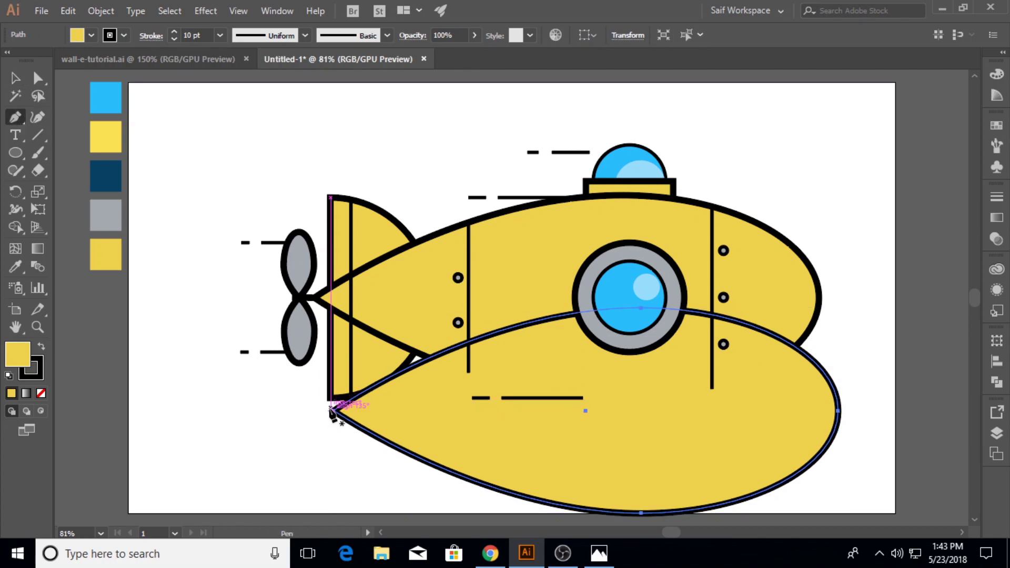
{"action": "left_click", "coordinate": [331, 411]}
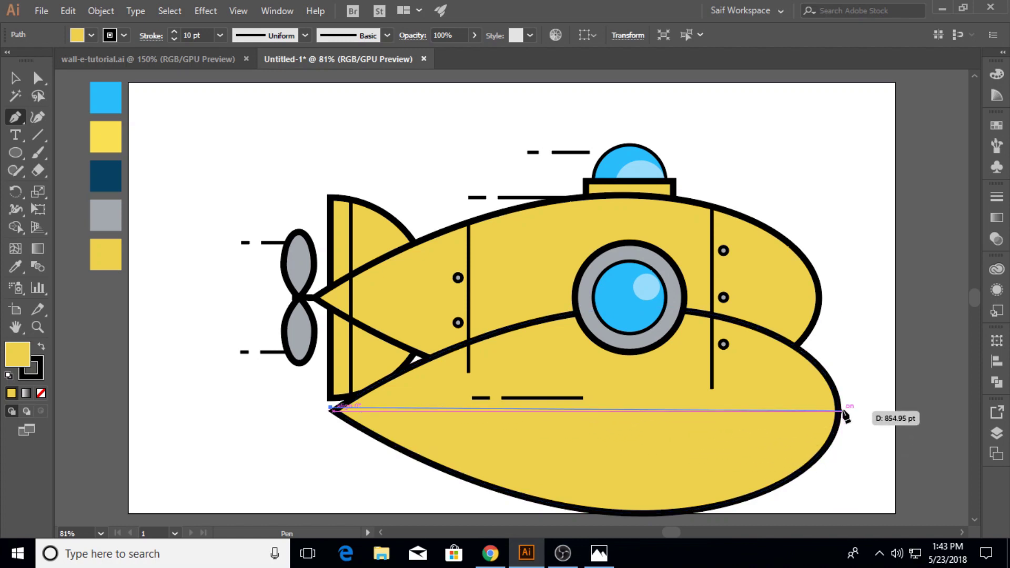
{"action": "left_click_drag", "start_coordinate": [849, 405], "coordinate": [917, 267]}
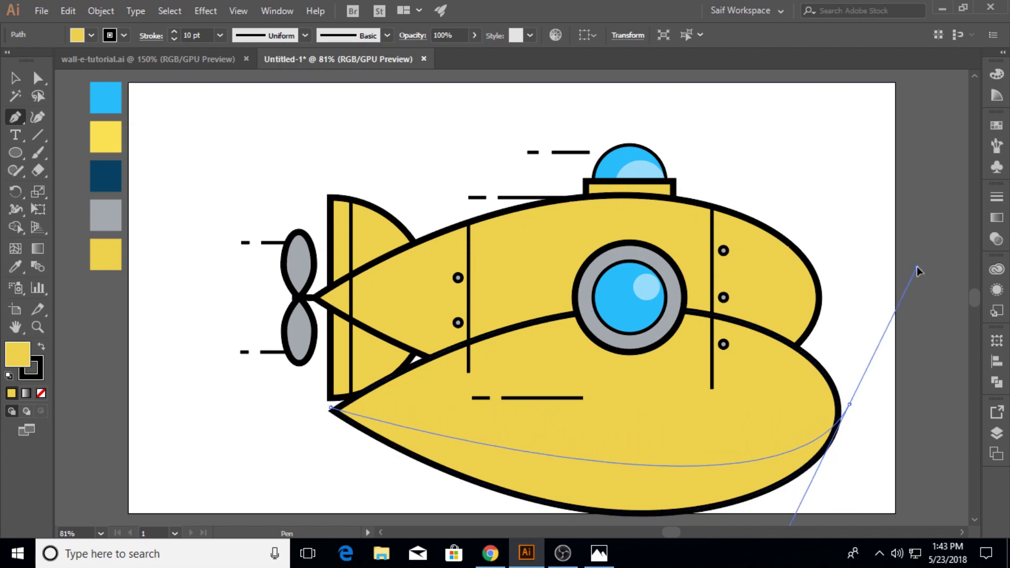
{"action": "scroll", "coordinate": [887, 512], "scroll_direction": "down", "scroll_amount": 2}
Step: Close the angular path around the hull's underside and select it with the body
{"action": "left_click", "coordinate": [856, 470]}
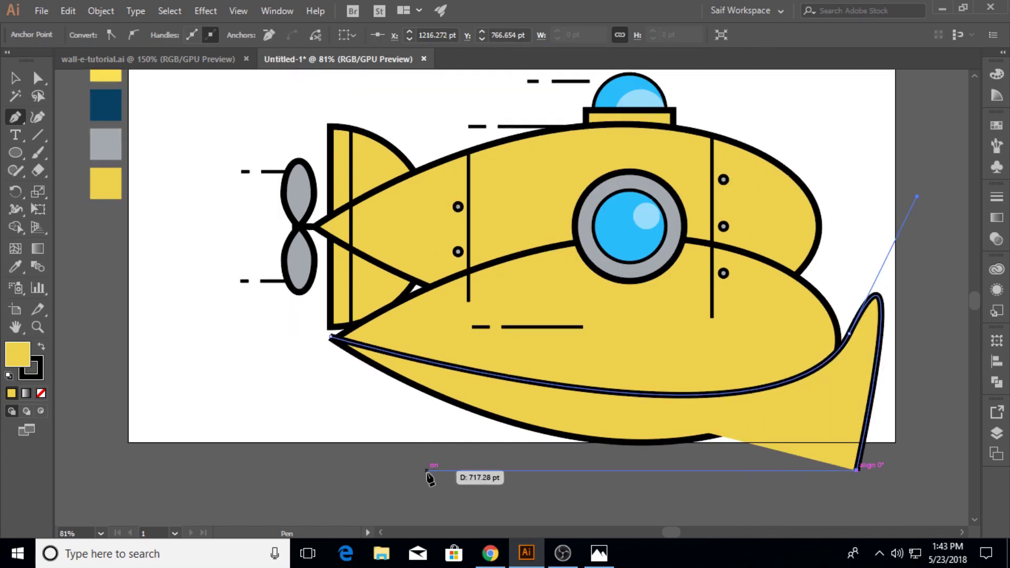
{"action": "left_click", "coordinate": [427, 470]}
{"action": "left_click", "coordinate": [305, 379]}
{"action": "left_click", "coordinate": [314, 335]}
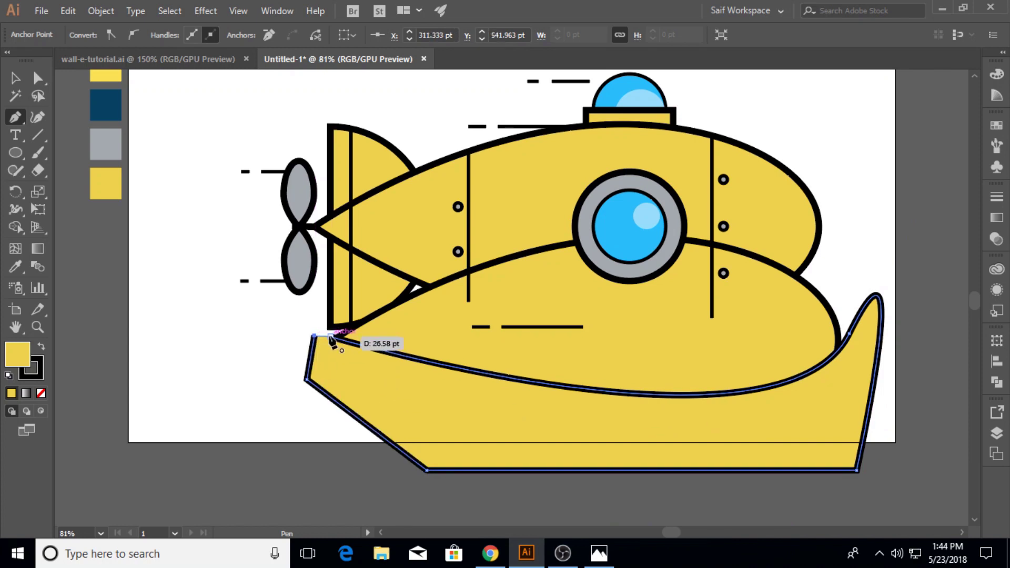
{"action": "key", "text": "v"}
{"action": "left_click", "coordinate": [824, 346], "text": "shift"}
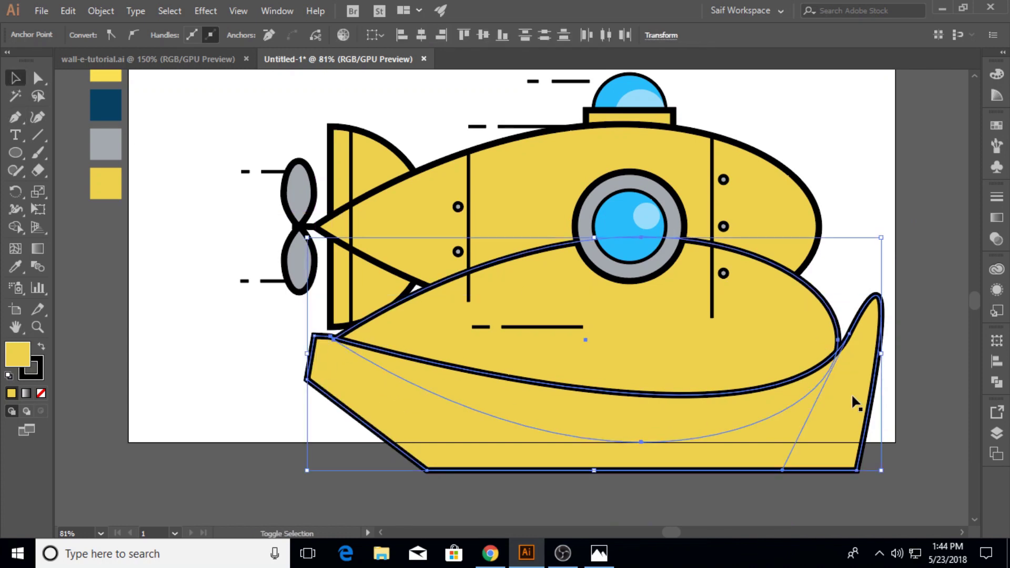
{"action": "scroll", "coordinate": [852, 400], "scroll_direction": "down", "scroll_amount": 2}
{"action": "left_click", "coordinate": [997, 382]}
Step: Divide the body with the curve shape and ungroup the resulting pieces
{"action": "left_click", "coordinate": [825, 407]}
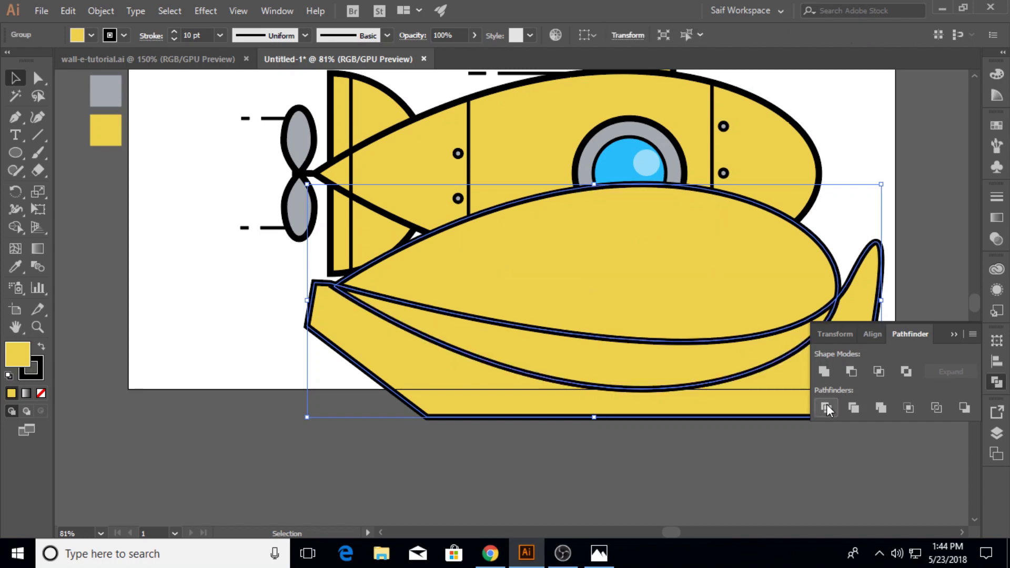
{"action": "left_click", "coordinate": [954, 334]}
{"action": "left_click", "coordinate": [916, 345]}
{"action": "left_click", "coordinate": [808, 316]}
{"action": "right_click", "coordinate": [807, 316]}
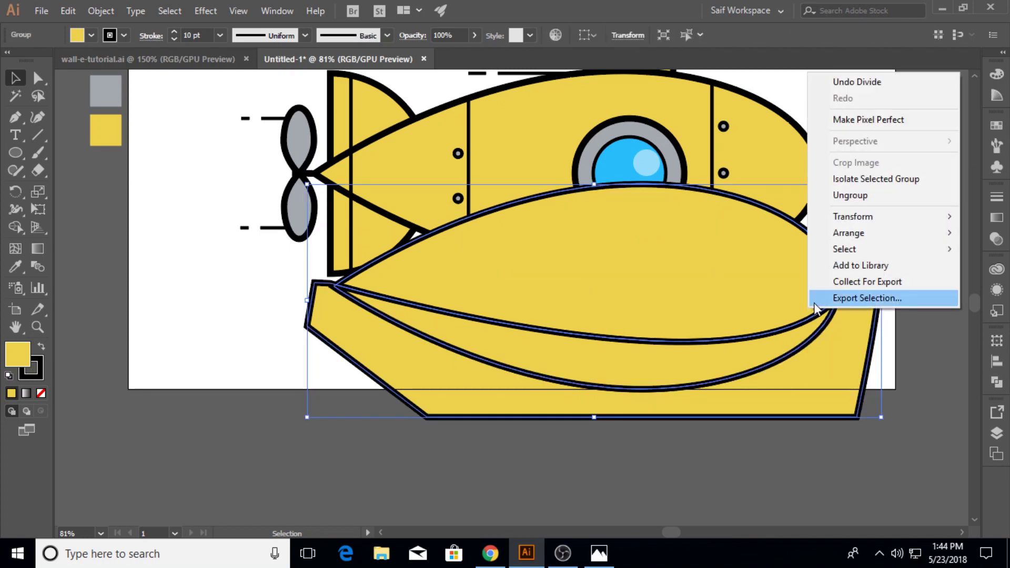
{"action": "left_click", "coordinate": [851, 195]}
Step: Move the lower curved piece aside and delete the leftover hull-bottom piece
{"action": "left_click", "coordinate": [916, 318]}
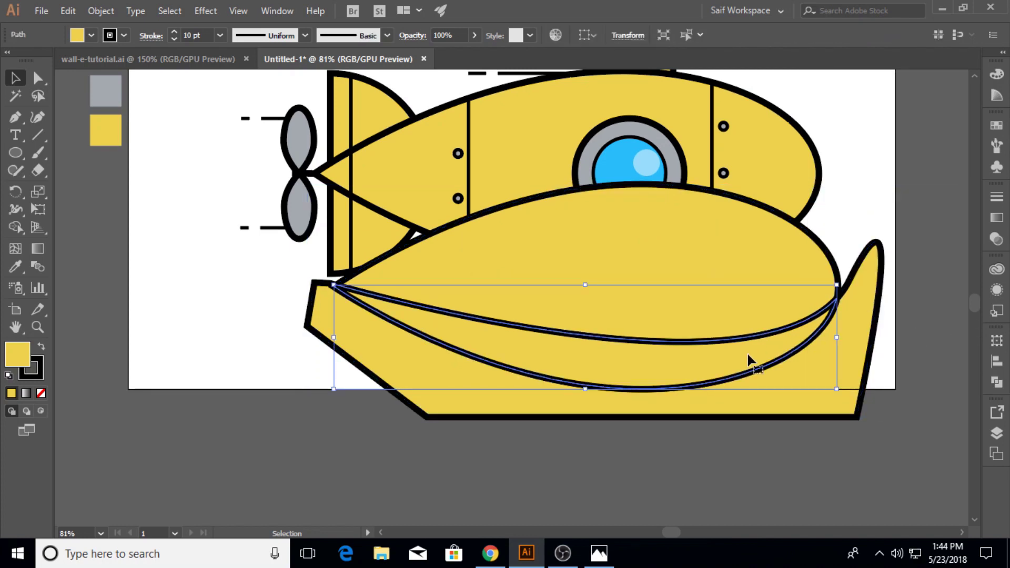
{"action": "mouse_move", "coordinate": [749, 361]}
{"action": "left_mouse_down"}
{"action": "mouse_move", "coordinate": [648, 440]}
{"action": "mouse_move", "coordinate": [705, 495]}
{"action": "mouse_move", "coordinate": [712, 256]}
{"action": "left_mouse_up"}
{"action": "left_click", "coordinate": [828, 384]}
{"action": "key", "text": "Delete"}
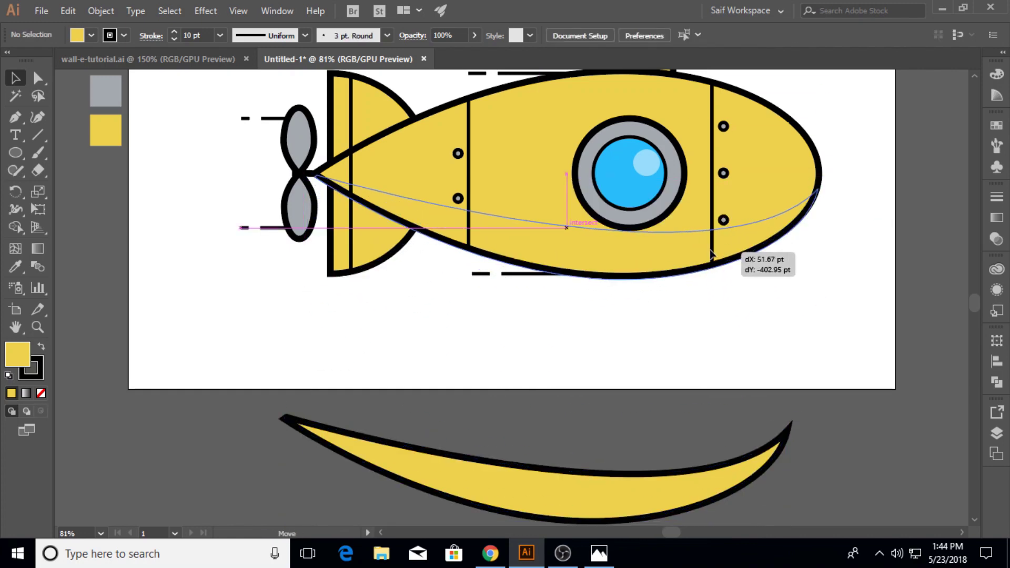
{"action": "scroll", "coordinate": [671, 319], "scroll_direction": "up", "scroll_amount": 4}
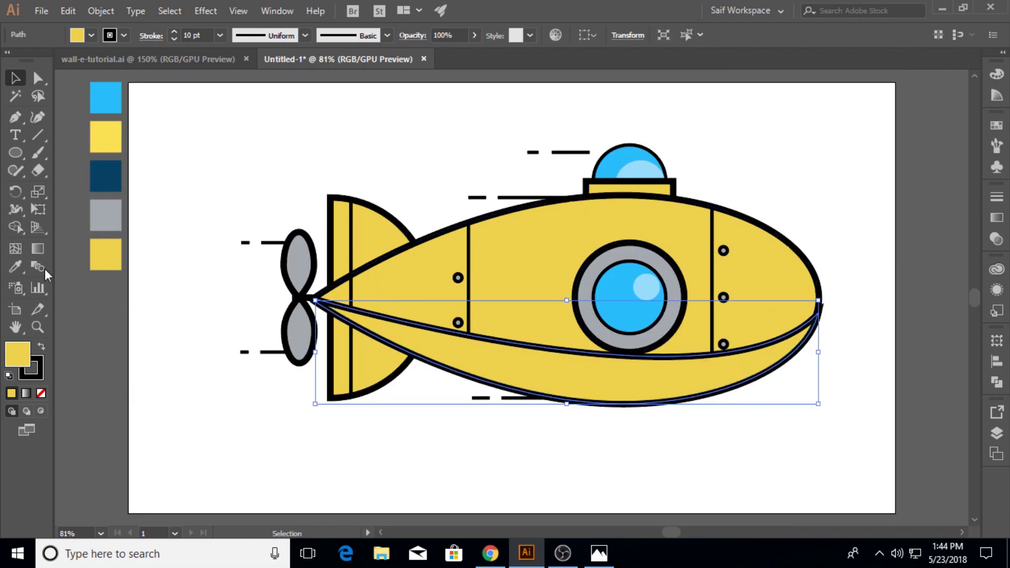
Step: Remove the crescent's outline and fill it black (000000)
{"action": "left_click", "coordinate": [15, 267]}
{"action": "left_click", "coordinate": [113, 248]}
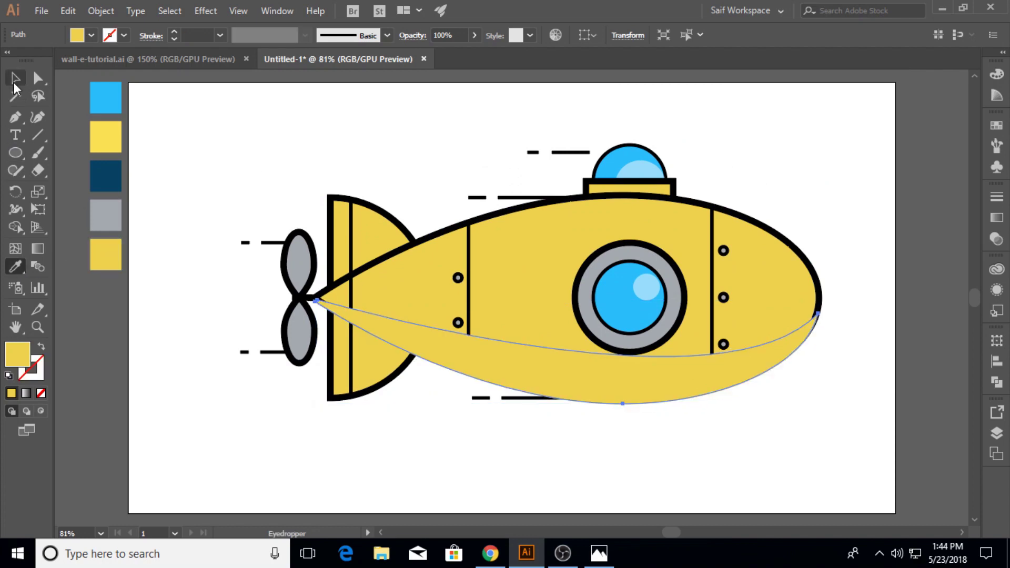
{"action": "left_click", "coordinate": [16, 80]}
{"action": "left_click", "coordinate": [111, 342]}
{"action": "left_click", "coordinate": [427, 358]}
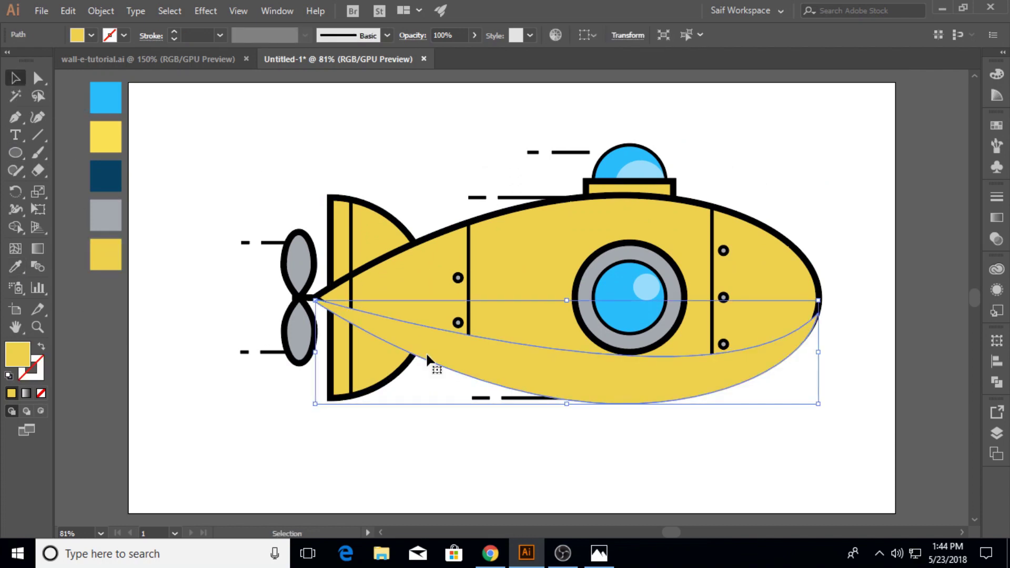
{"action": "double_click", "coordinate": [21, 359]}
{"action": "type", "text": "000000"}
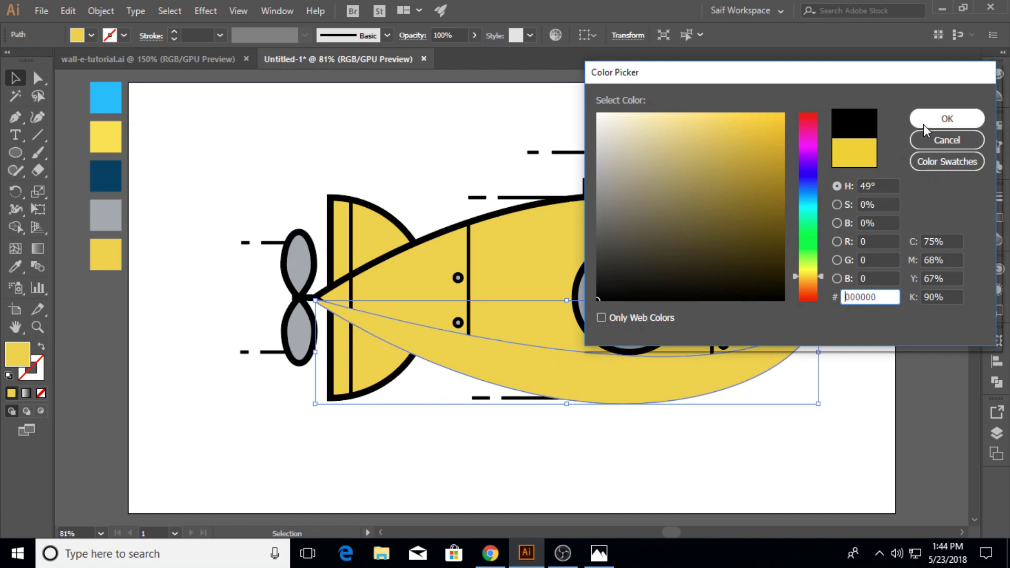
{"action": "left_click", "coordinate": [947, 122]}
Step: Lower the crescent's opacity to 21%
{"action": "left_click", "coordinate": [998, 239]}
{"action": "left_click", "coordinate": [961, 213]}
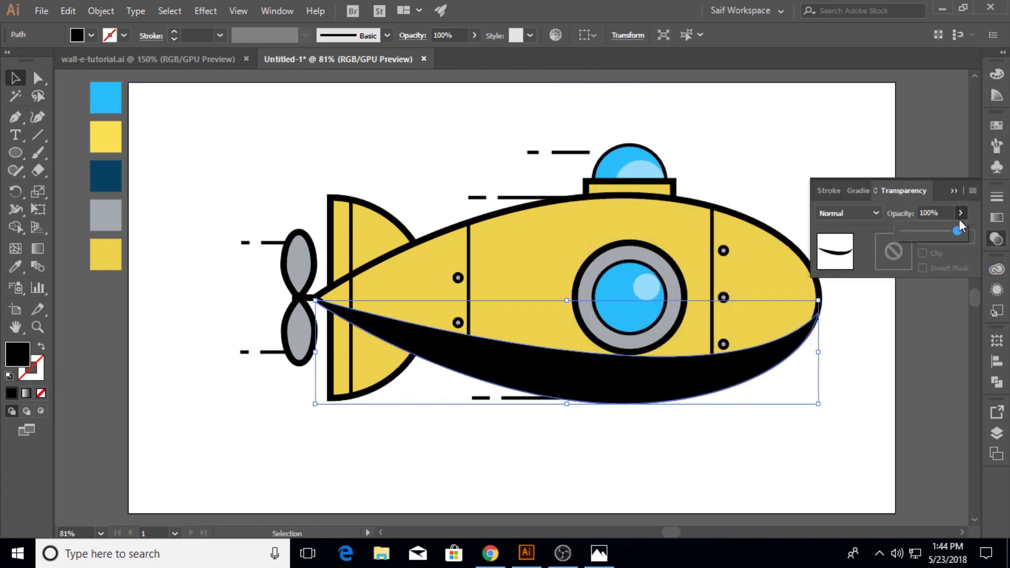
{"action": "left_click_drag", "start_coordinate": [929, 229], "coordinate": [917, 231]}
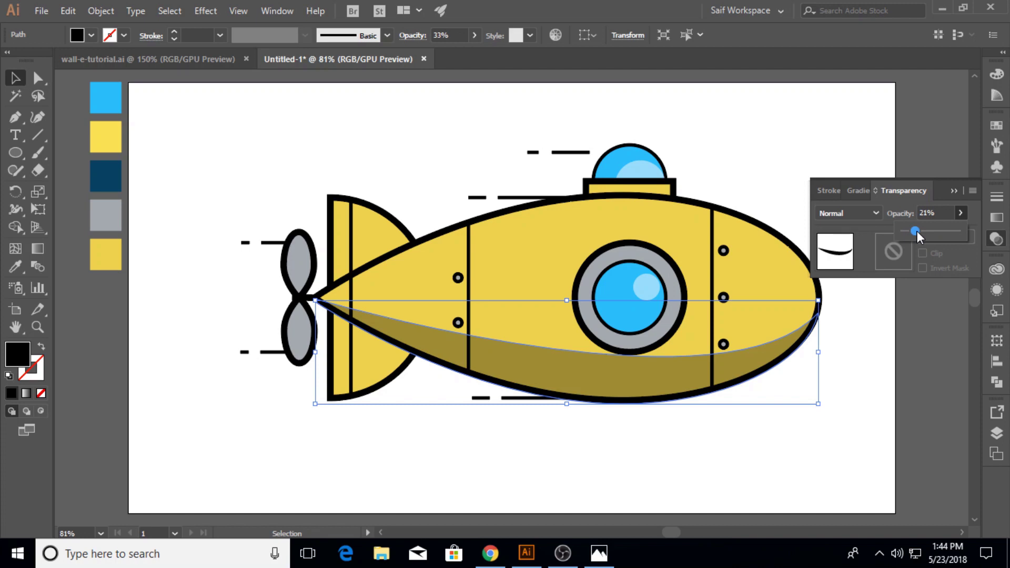
{"action": "left_click", "coordinate": [956, 191]}
{"action": "left_click", "coordinate": [849, 195]}
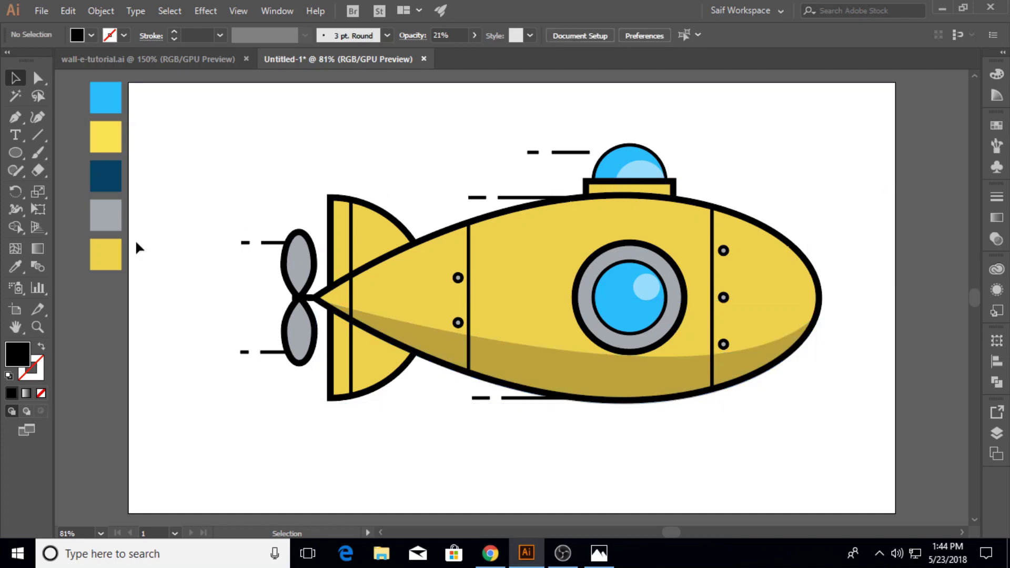
Step: Scale all submarine parts down and move them toward the artboard centre
{"action": "left_click_drag", "start_coordinate": [220, 137], "coordinate": [819, 410]}
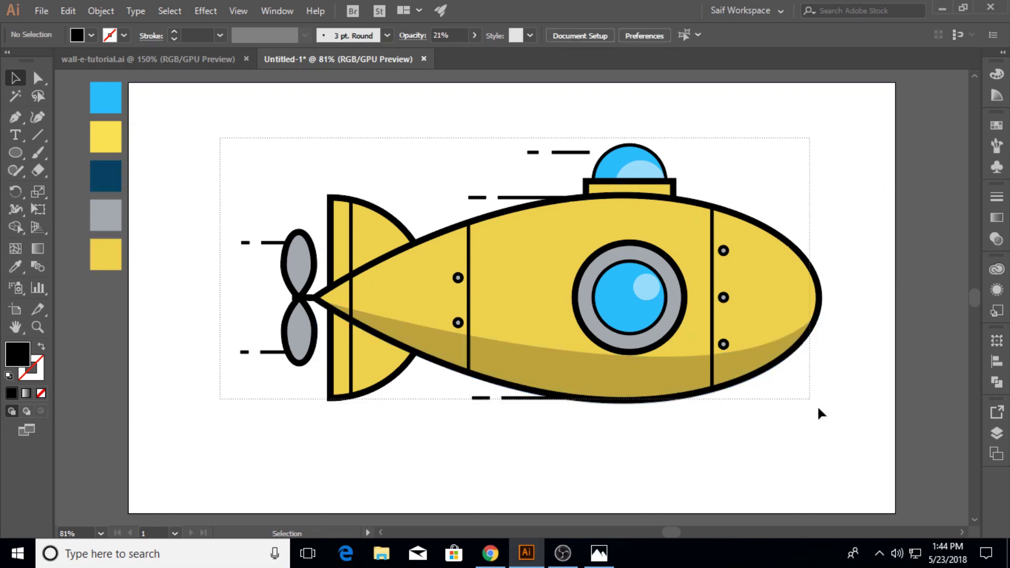
{"action": "left_click_drag", "start_coordinate": [851, 445], "coordinate": [850, 445]}
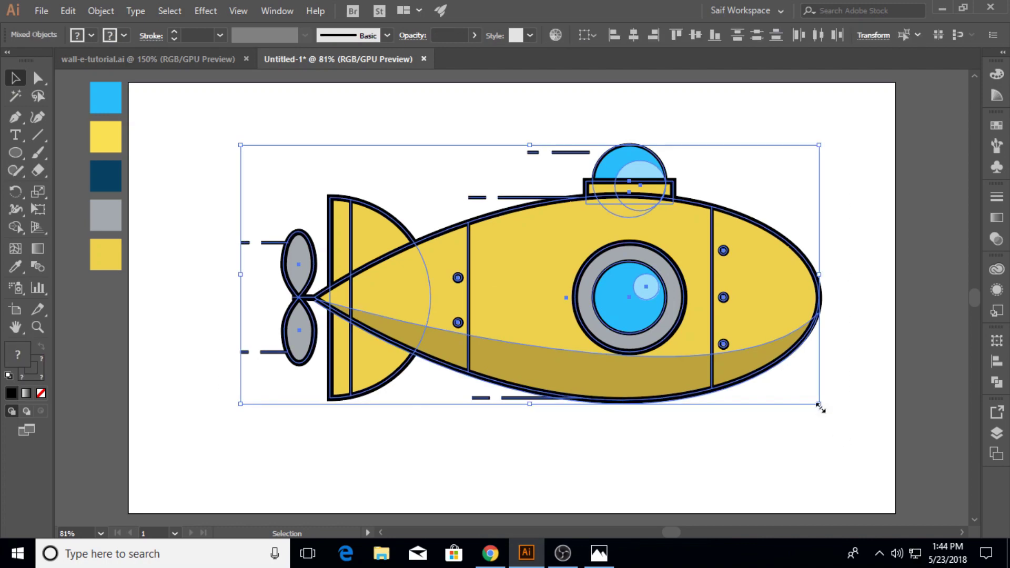
{"action": "left_click_drag", "start_coordinate": [818, 405], "coordinate": [711, 363]}
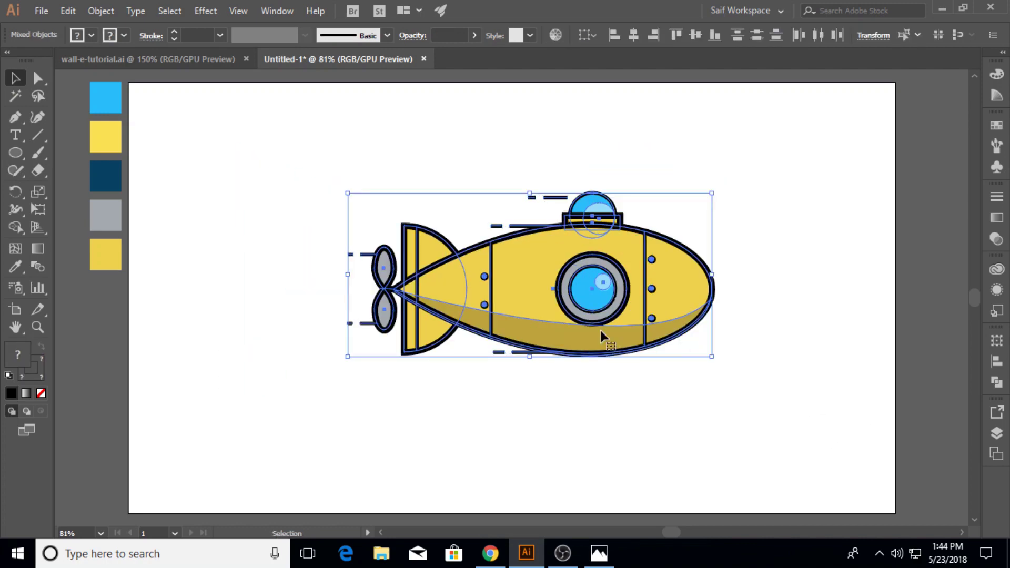
{"action": "left_click_drag", "start_coordinate": [601, 332], "coordinate": [583, 348]}
{"action": "left_click", "coordinate": [544, 447]}
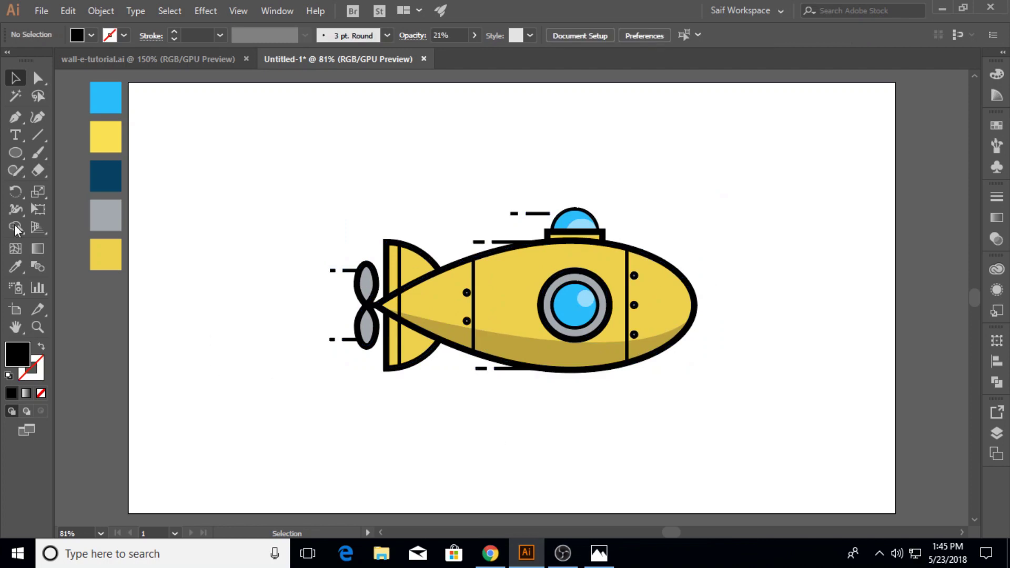
{"action": "left_click_drag", "start_coordinate": [15, 152], "coordinate": [74, 153]}
Step: Draw a full-artboard rectangle, fill it with the blue swatch, and send it to back
{"action": "mouse_move", "coordinate": [129, 83]}
{"action": "left_mouse_down"}
{"action": "mouse_move", "coordinate": [810, 441]}
{"action": "mouse_move", "coordinate": [895, 513]}
{"action": "left_mouse_up"}
{"action": "key", "text": "i"}
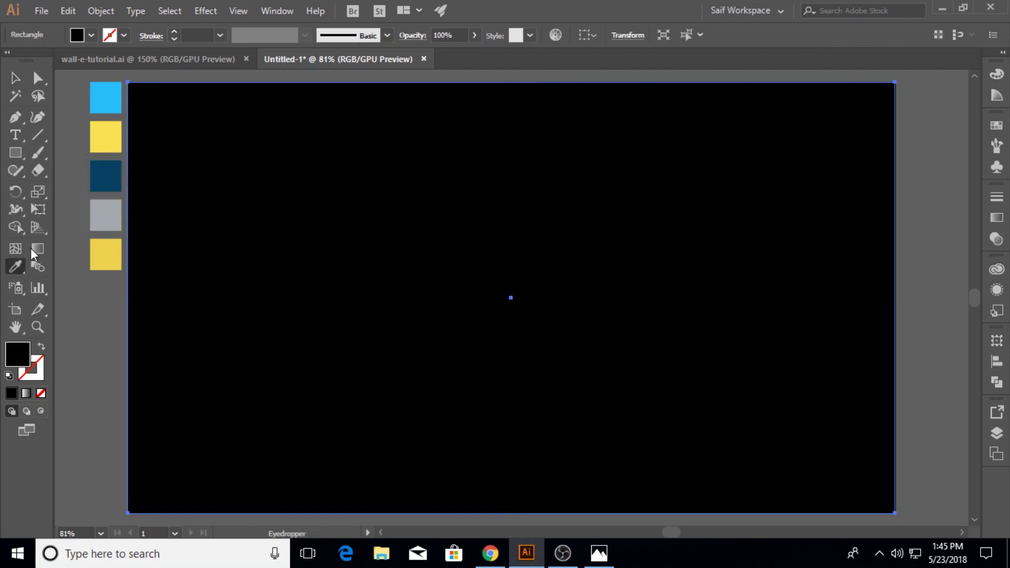
{"action": "left_click", "coordinate": [105, 95]}
{"action": "key", "text": "v"}
{"action": "right_click", "coordinate": [341, 181]}
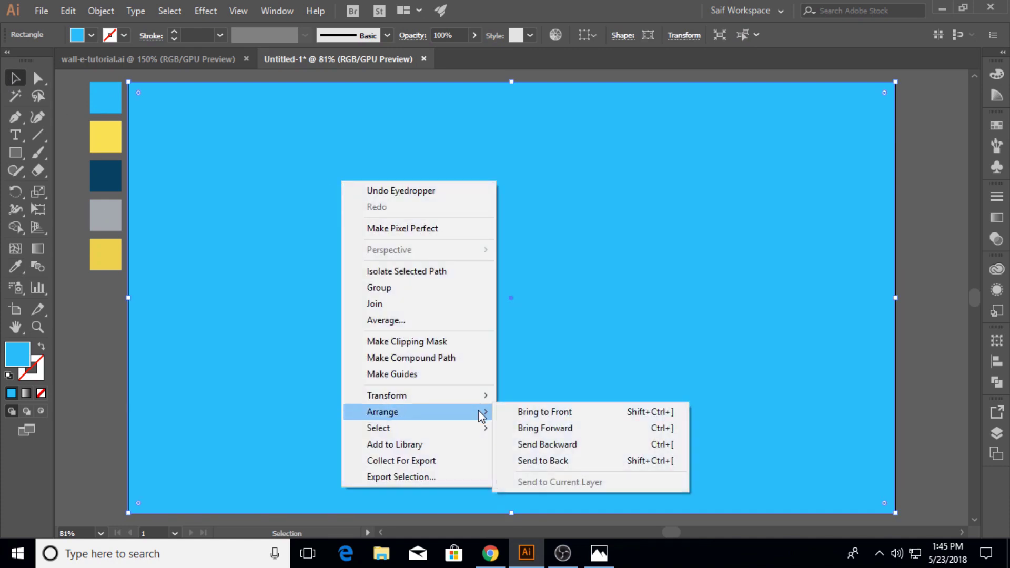
{"action": "left_click", "coordinate": [543, 460]}
{"action": "left_click", "coordinate": [913, 266]}
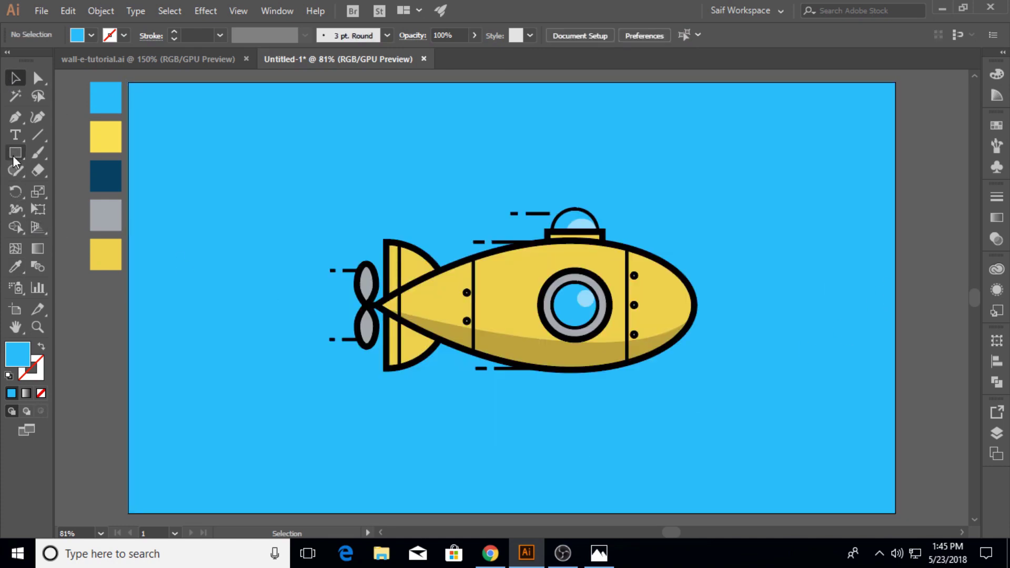
{"action": "left_click_drag", "start_coordinate": [15, 157], "coordinate": [79, 189]}
{"action": "scroll", "coordinate": [538, 240], "scroll_direction": "up", "scroll_amount": 2}
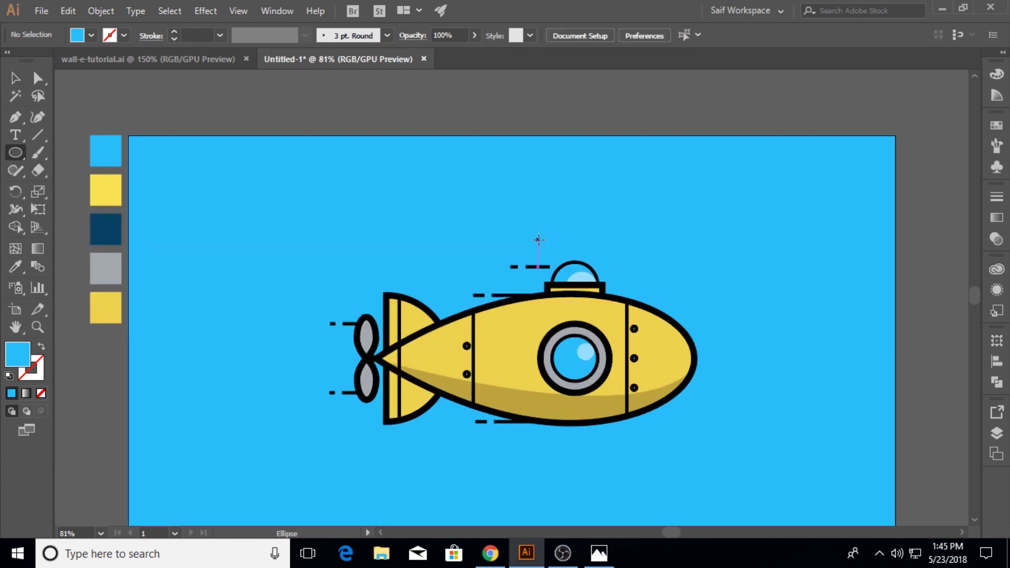
Step: Draw a small circle above the dome with no fill and a white 5 pt outline
{"action": "left_click_drag", "start_coordinate": [543, 240], "coordinate": [557, 253]}
{"action": "left_click", "coordinate": [13, 81]}
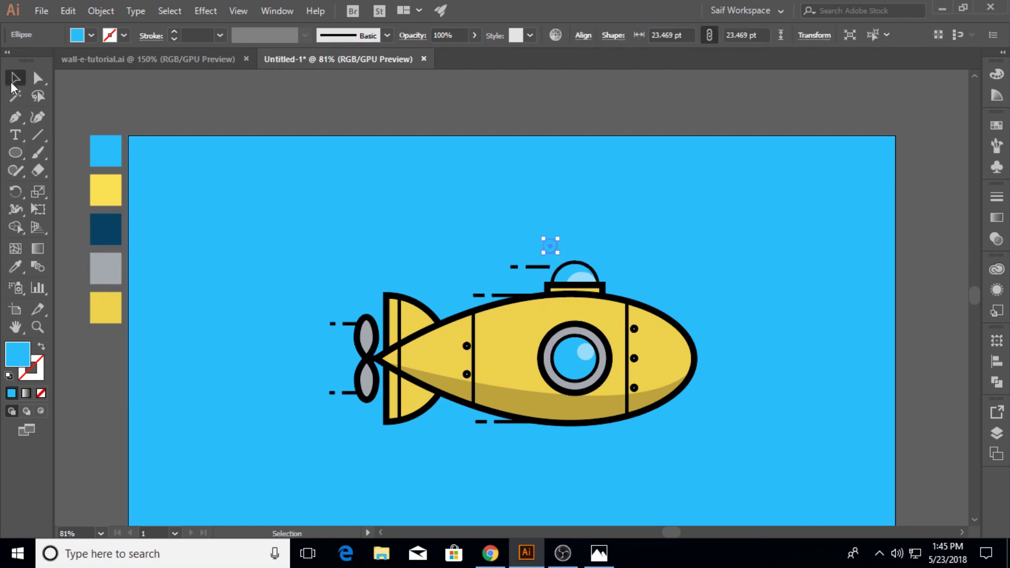
{"action": "left_click", "coordinate": [124, 35]}
{"action": "left_click", "coordinate": [41, 60]}
{"action": "left_click", "coordinate": [91, 35]}
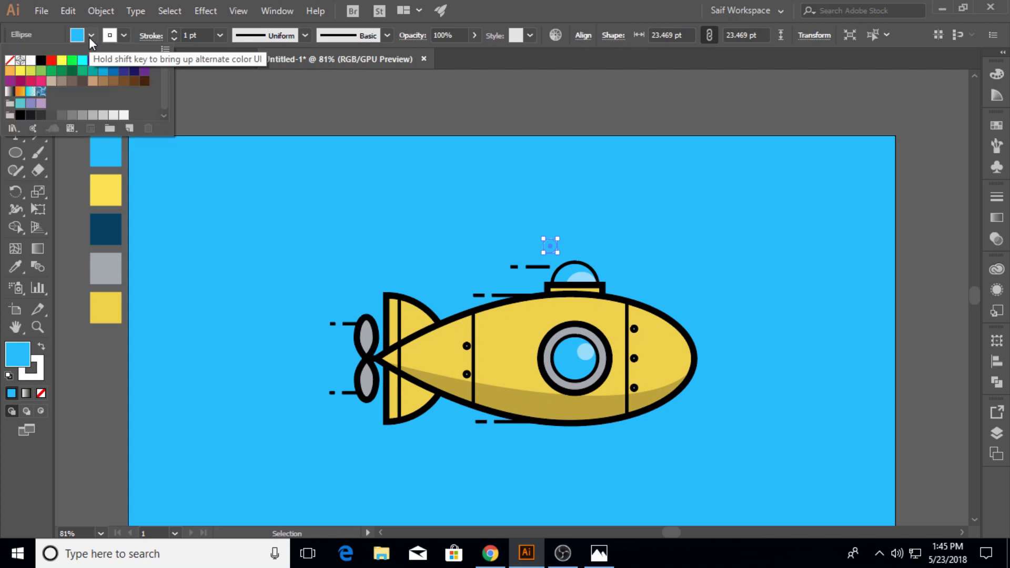
{"action": "left_click", "coordinate": [10, 60]}
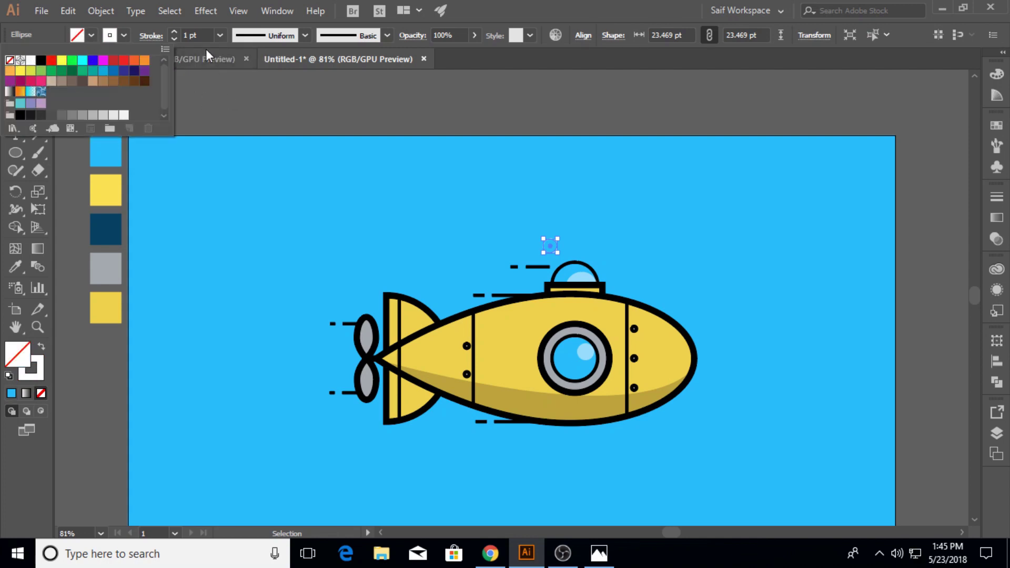
{"action": "left_click", "coordinate": [220, 35]}
{"action": "left_click", "coordinate": [241, 162]}
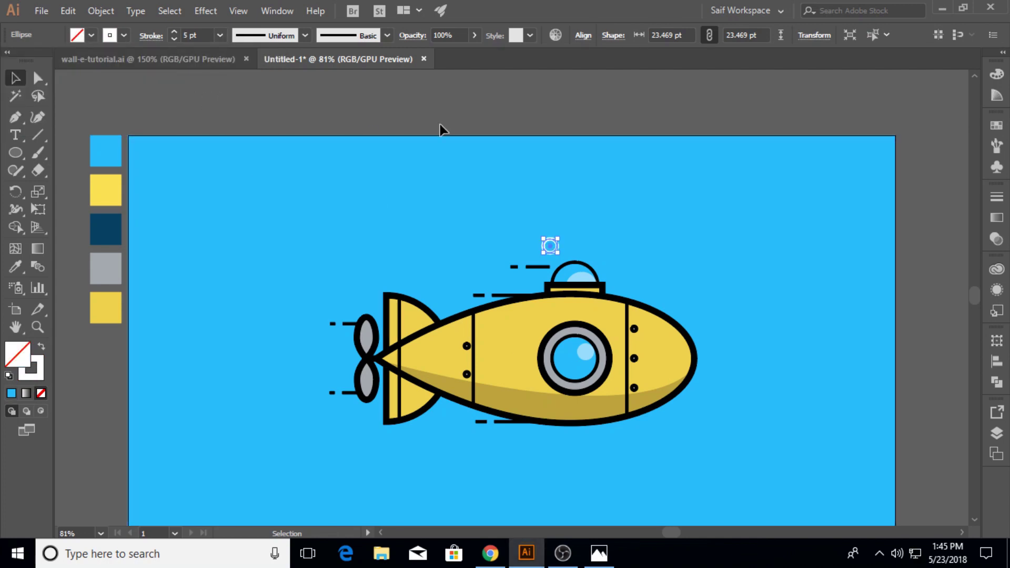
{"action": "left_click", "coordinate": [534, 229]}
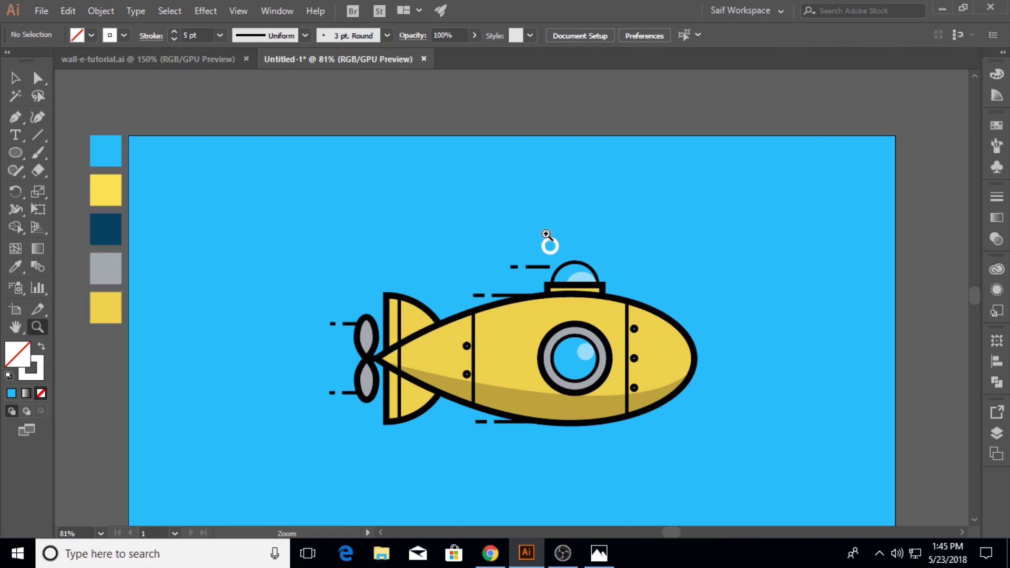
Step: Zoom in and shrink the white ring to about 12.9 pt
{"action": "left_click_drag", "start_coordinate": [546, 234], "coordinate": [598, 198]}
{"action": "left_click", "coordinate": [22, 82]}
{"action": "left_click", "coordinate": [586, 297]}
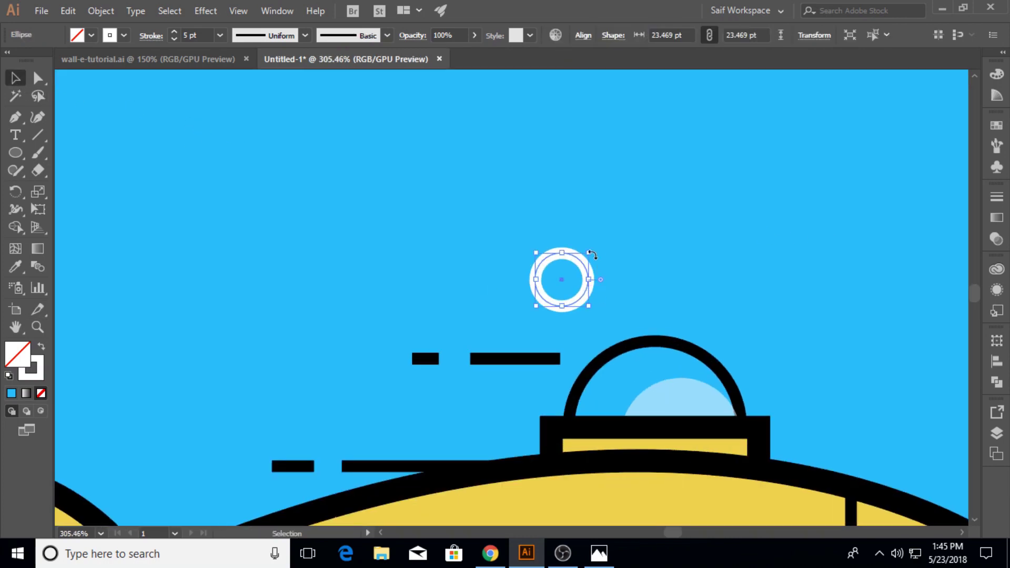
{"action": "left_click_drag", "start_coordinate": [593, 249], "coordinate": [590, 271]}
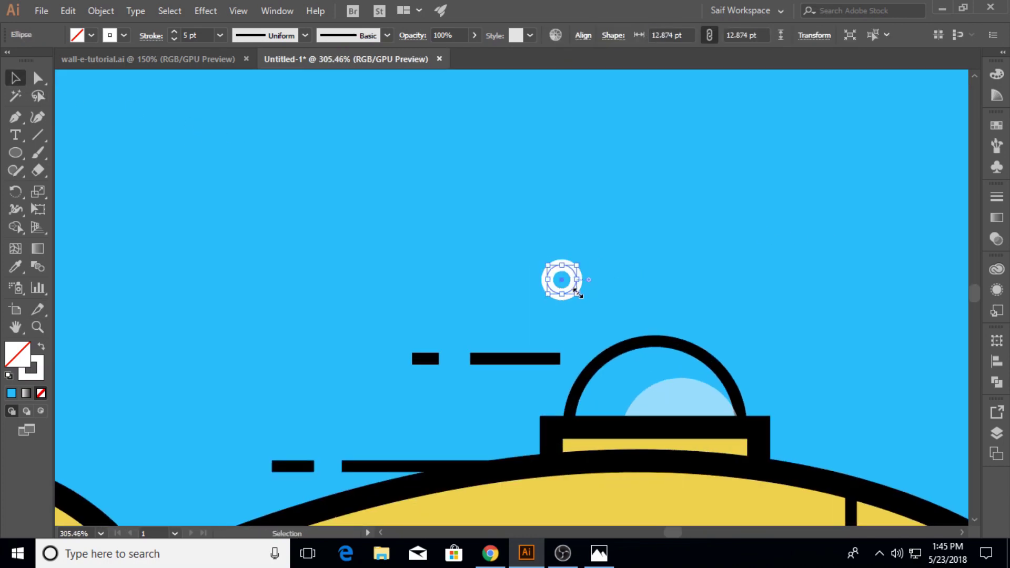
{"action": "left_click", "coordinate": [580, 292]}
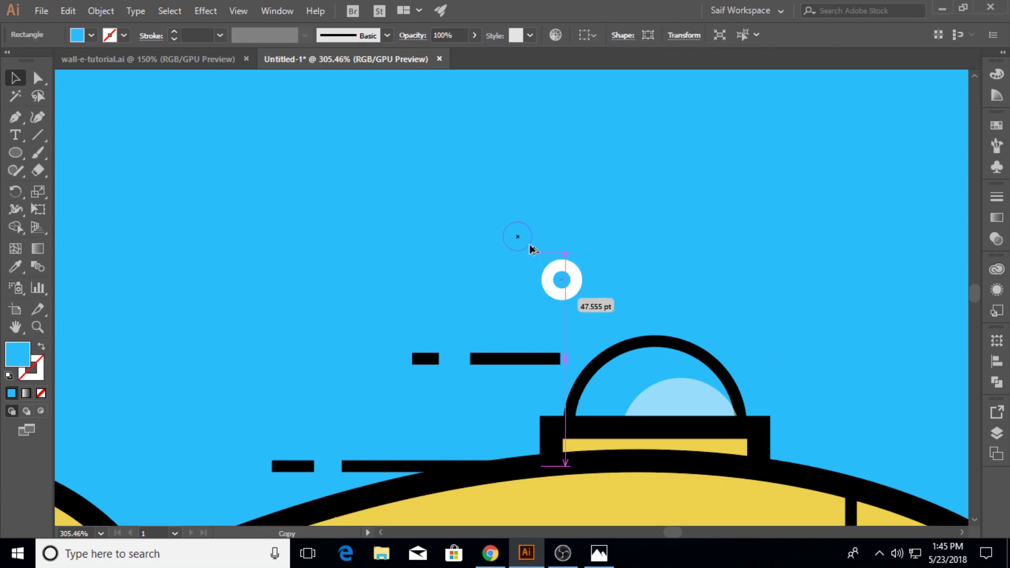
Step: Place duplicate rings higher up, then zoom out to view the whole illustration
{"action": "mouse_move", "coordinate": [534, 246]}
{"action": "left_mouse_down"}
{"action": "mouse_move", "coordinate": [550, 253]}
{"action": "mouse_move", "coordinate": [544, 192]}
{"action": "left_mouse_up"}
{"action": "left_click", "coordinate": [523, 280]}
{"action": "key", "text": "z"}
{"action": "left_click_drag", "start_coordinate": [700, 327], "coordinate": [476, 326]}
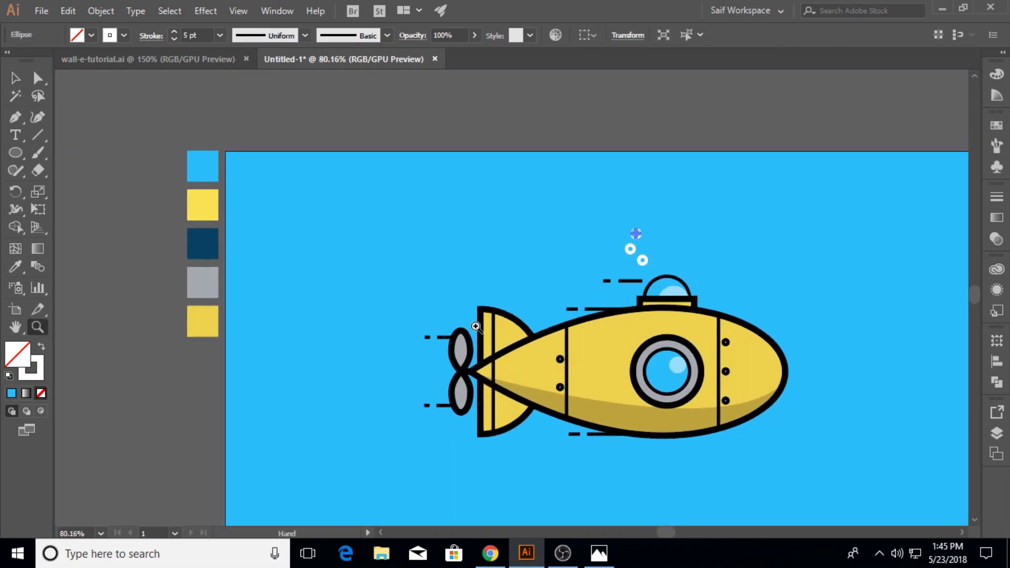
{"action": "mouse_move", "coordinate": [644, 366]}
{"action": "left_mouse_down"}
{"action": "mouse_move", "coordinate": [483, 295]}
{"action": "mouse_move", "coordinate": [492, 296]}
{"action": "left_mouse_up"}
{"action": "key", "text": "v"}
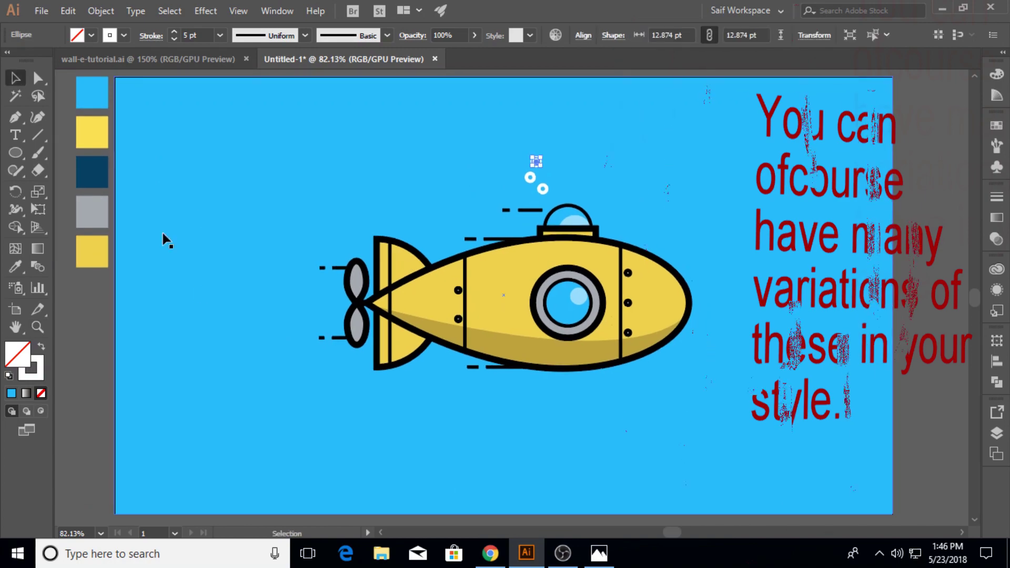